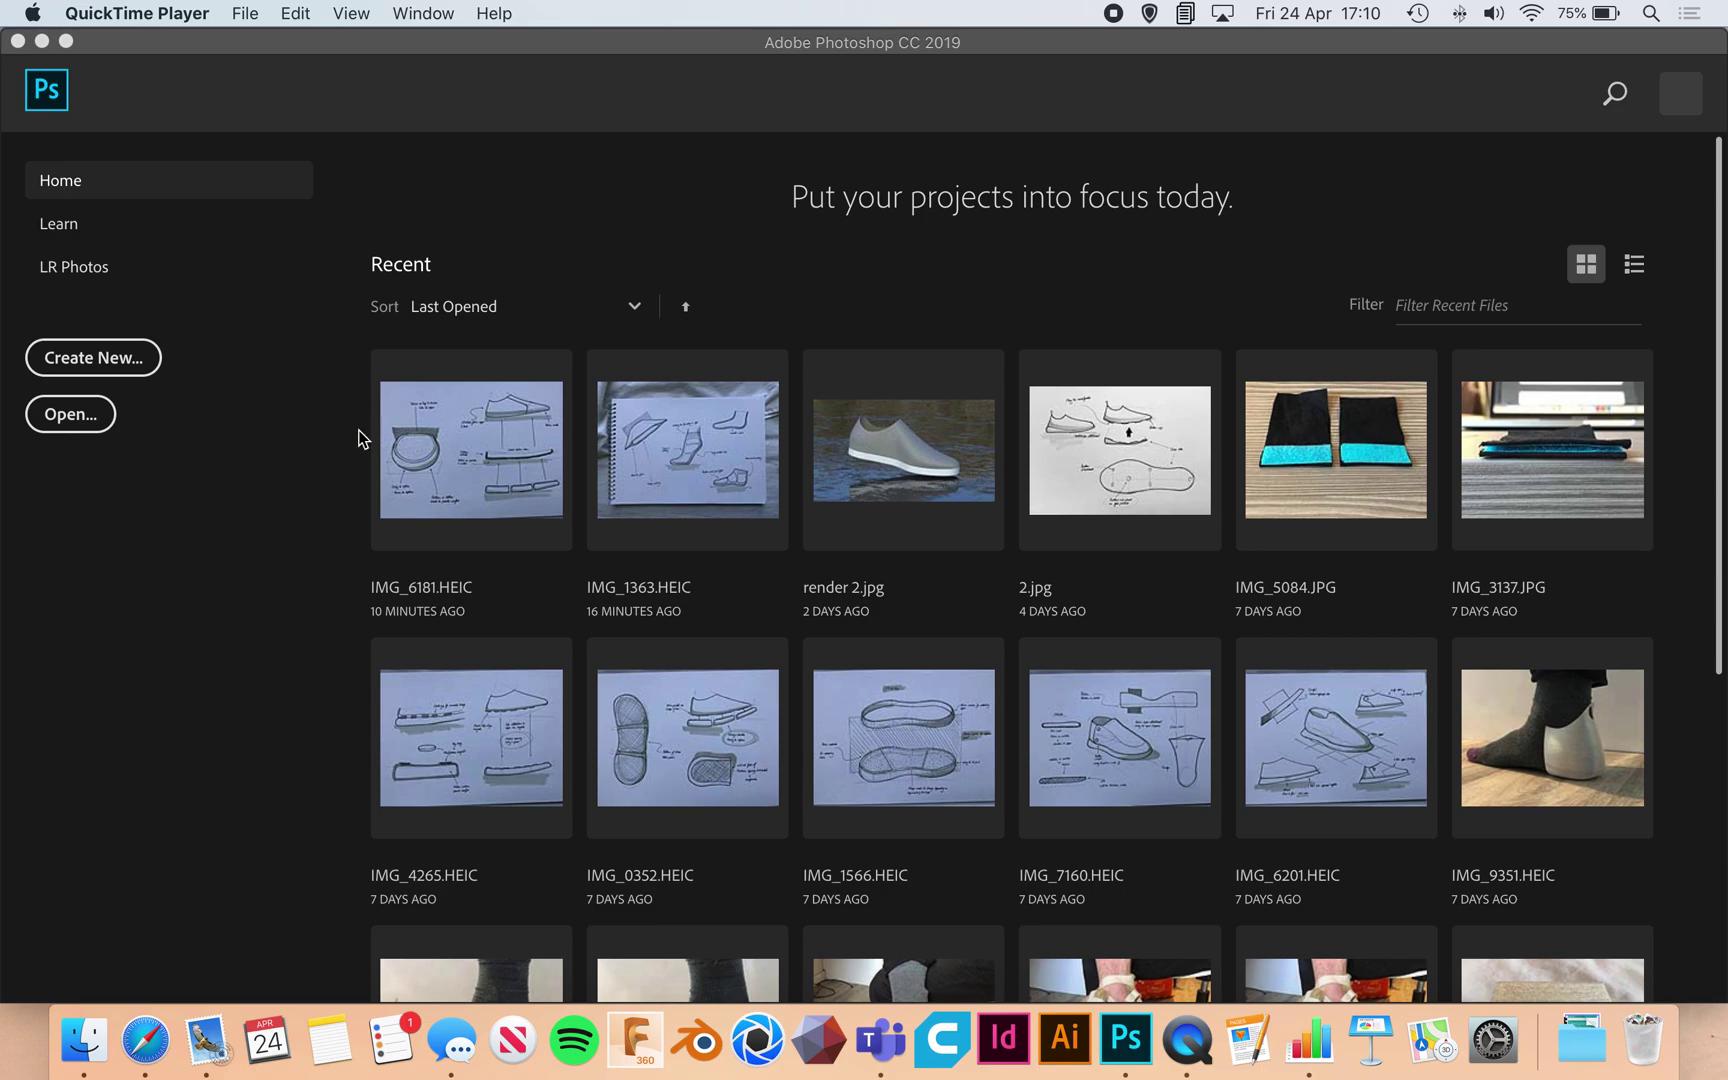
# Bring the Photoshop window with its Home screen of recent sketches to the front
pyautogui.click(137, 368)
# Create a new white 297 × 210 mm document at 300 ppi, dismissing the welcome banner
pyautogui.click(137, 368)
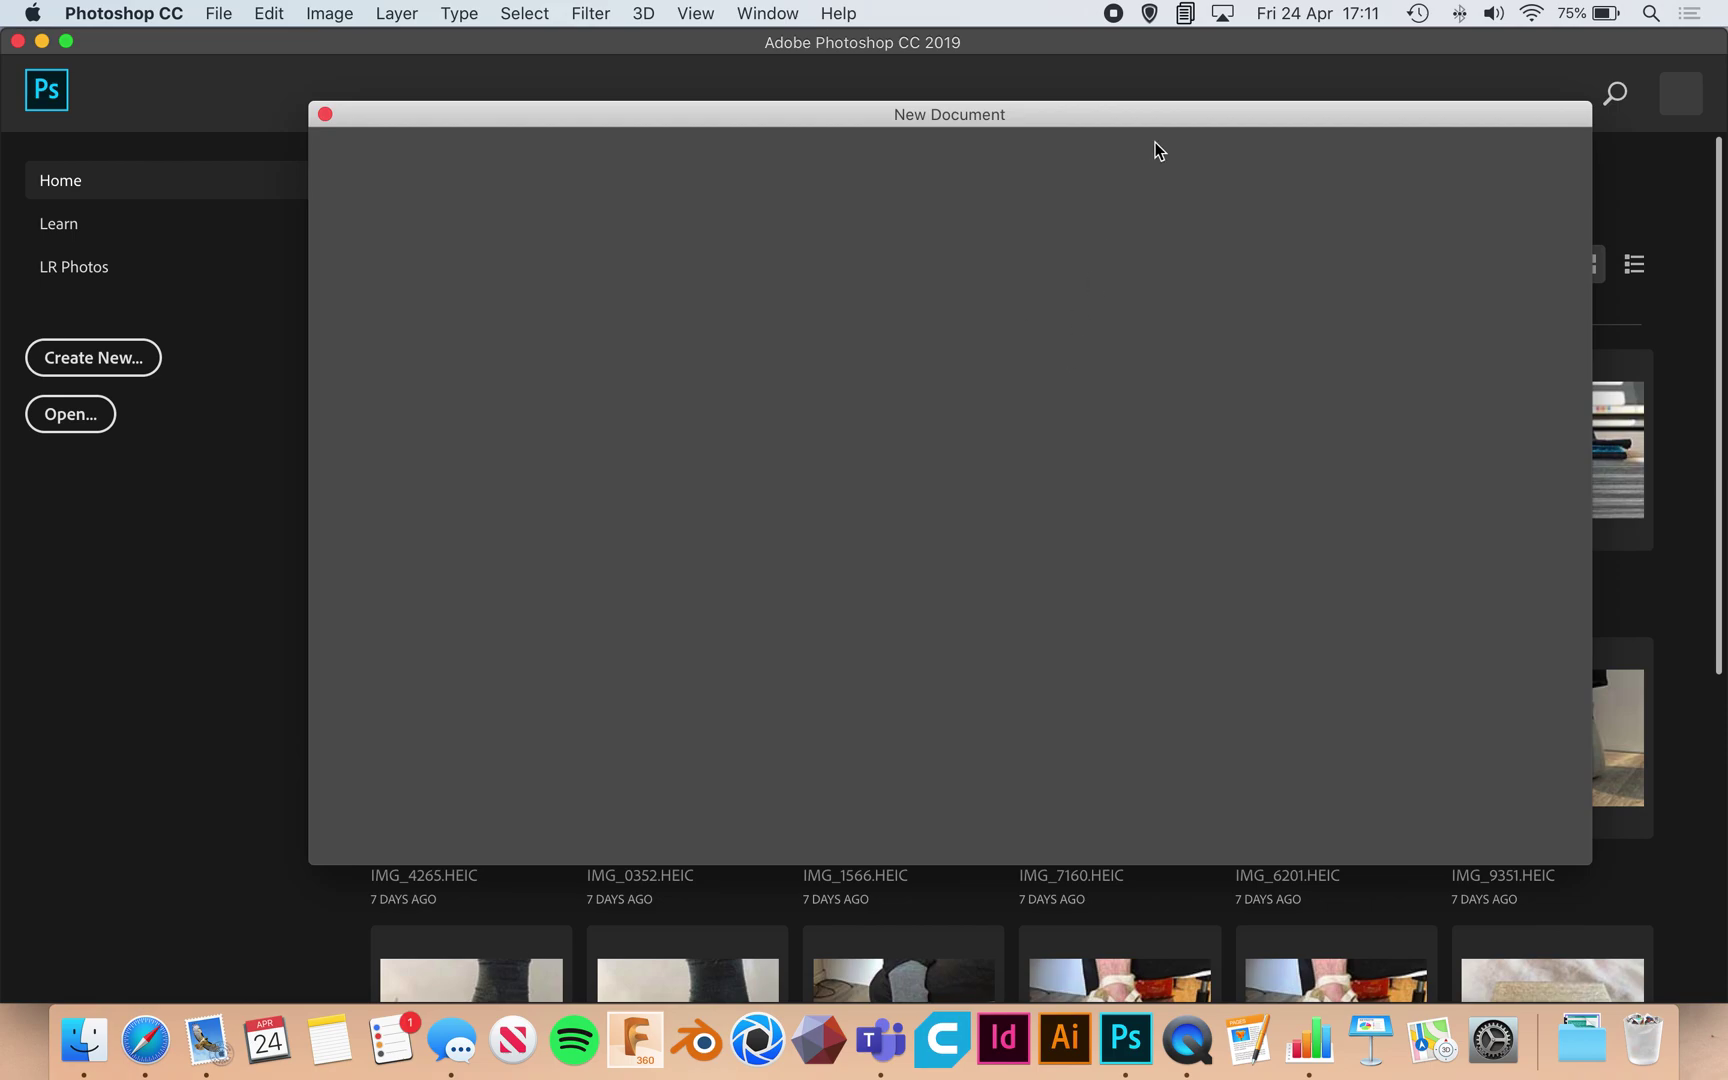
pyautogui.moveTo(1167, 112); pyautogui.dragTo(1107, 106)
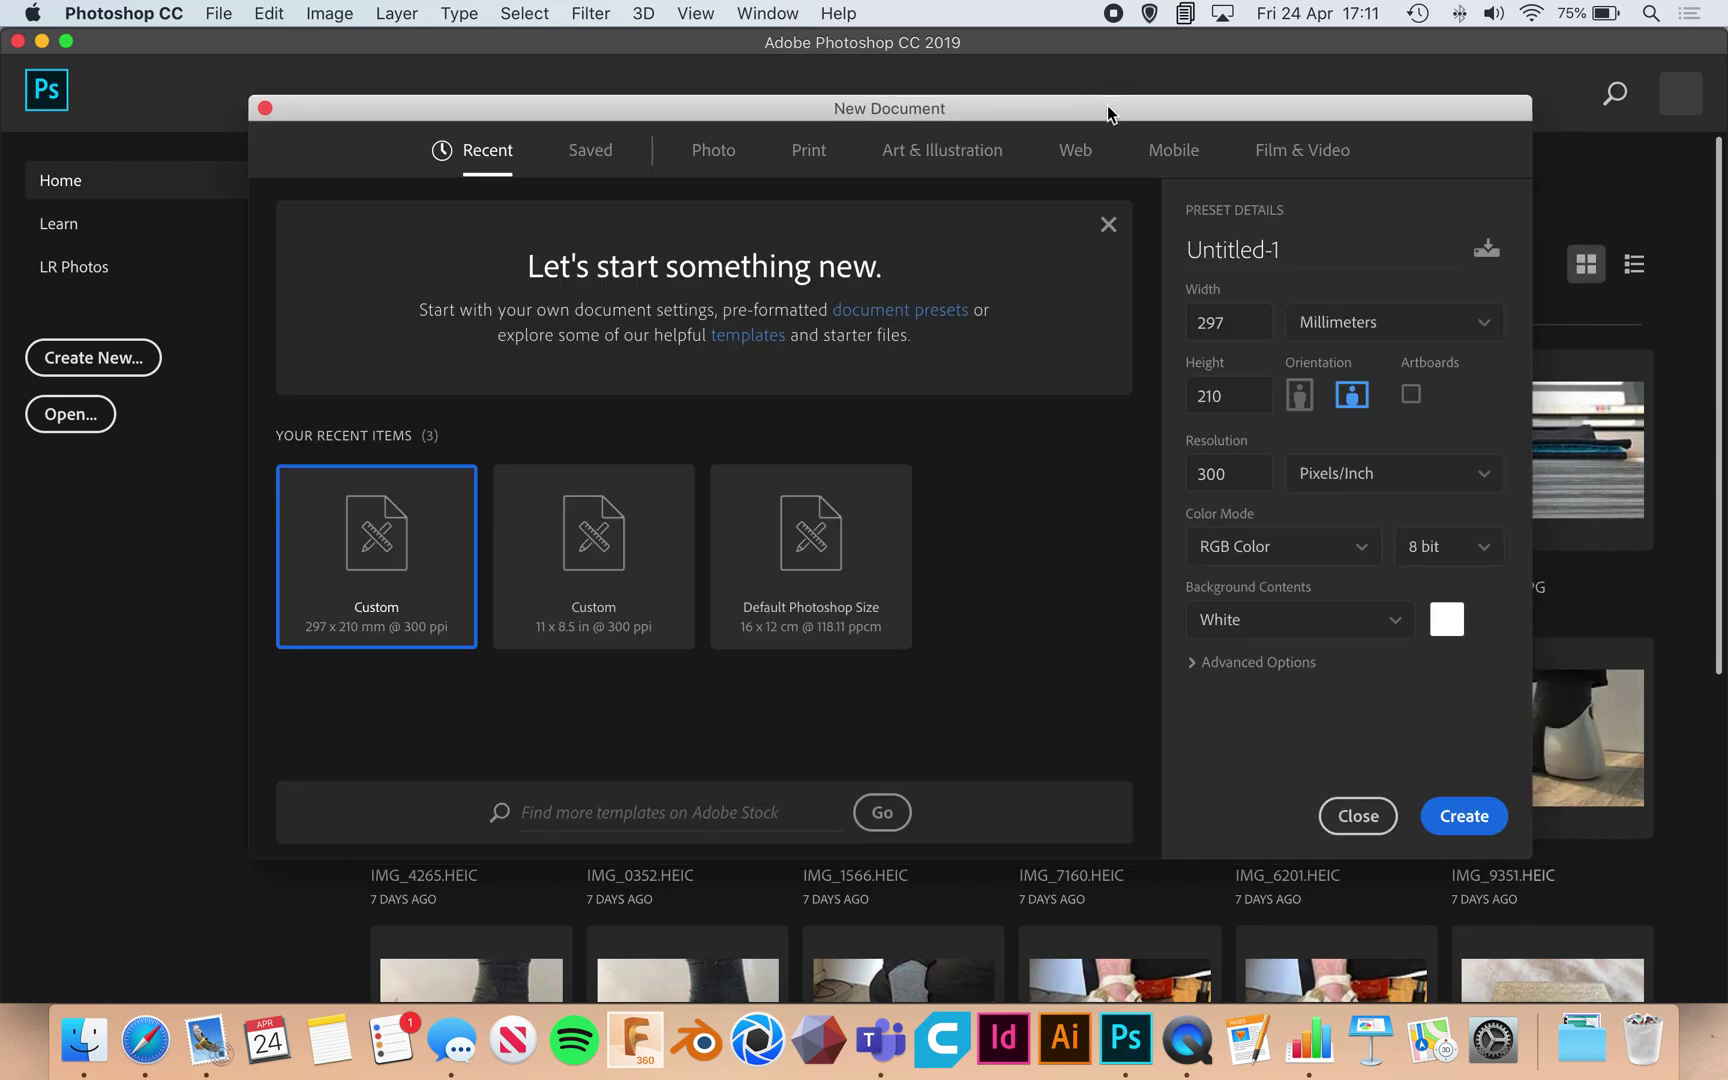
pyautogui.click(1108, 224)
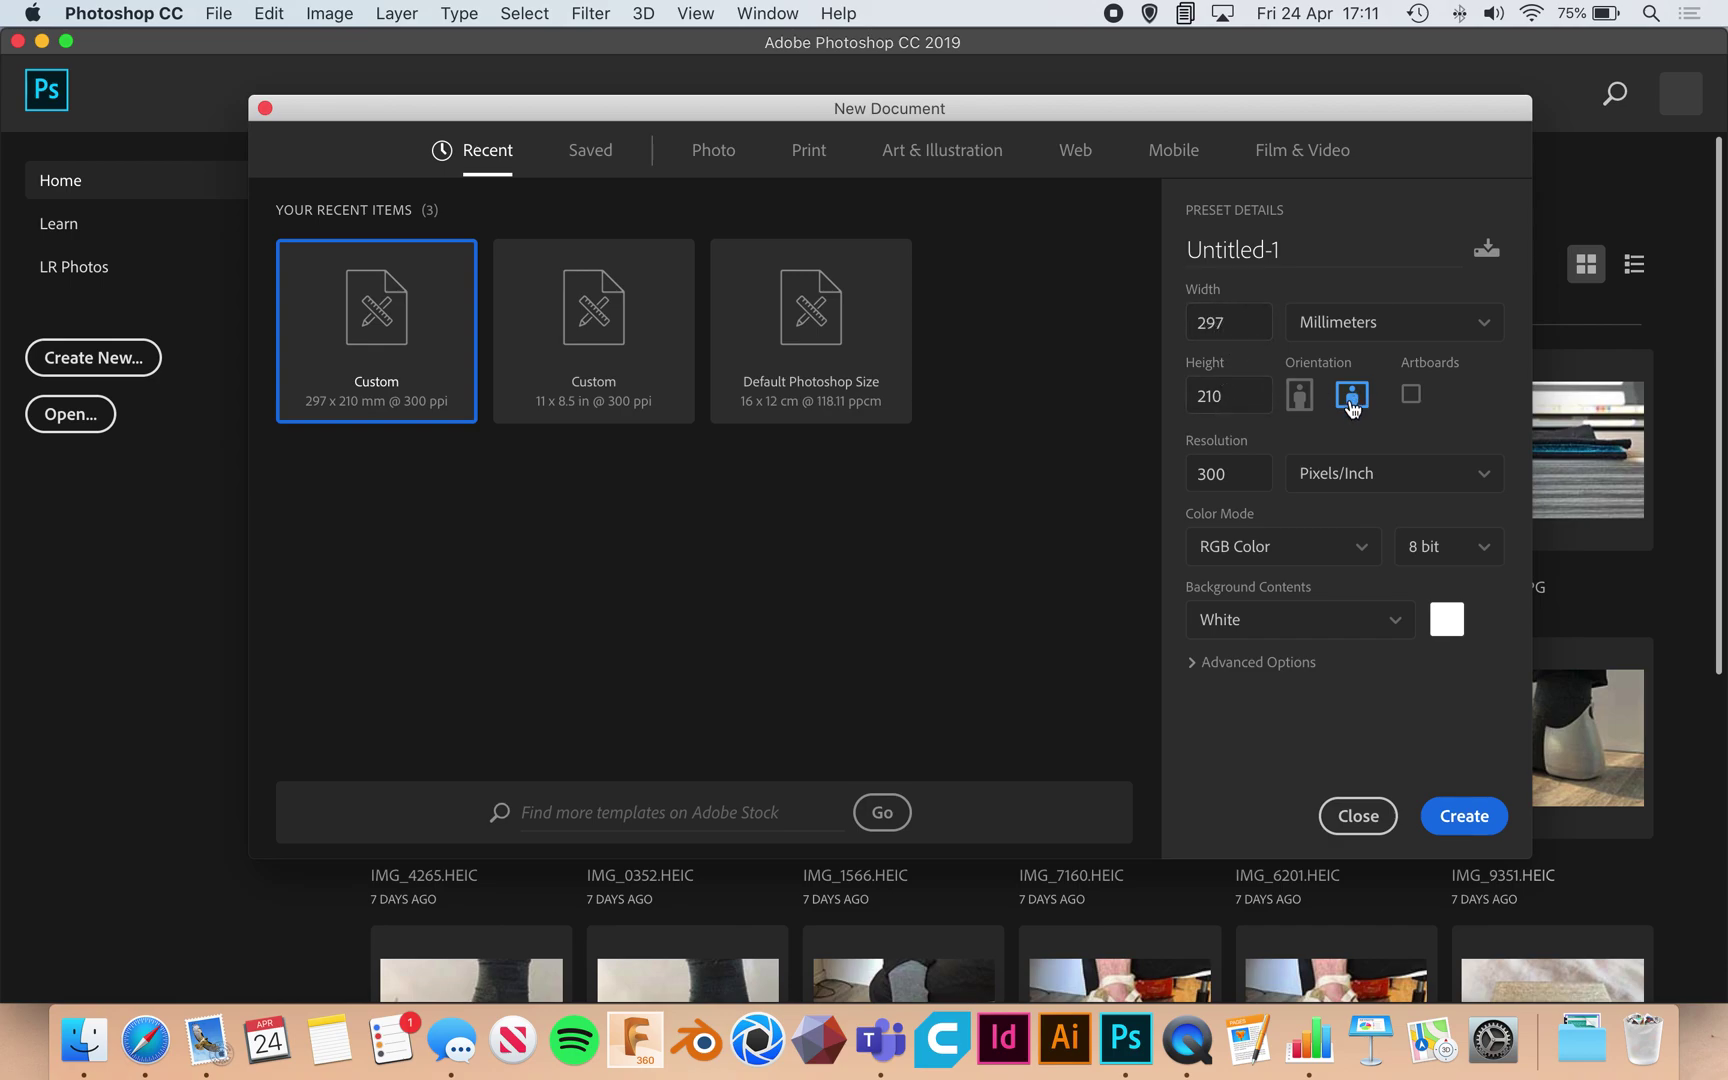
pyautogui.click(1452, 814)
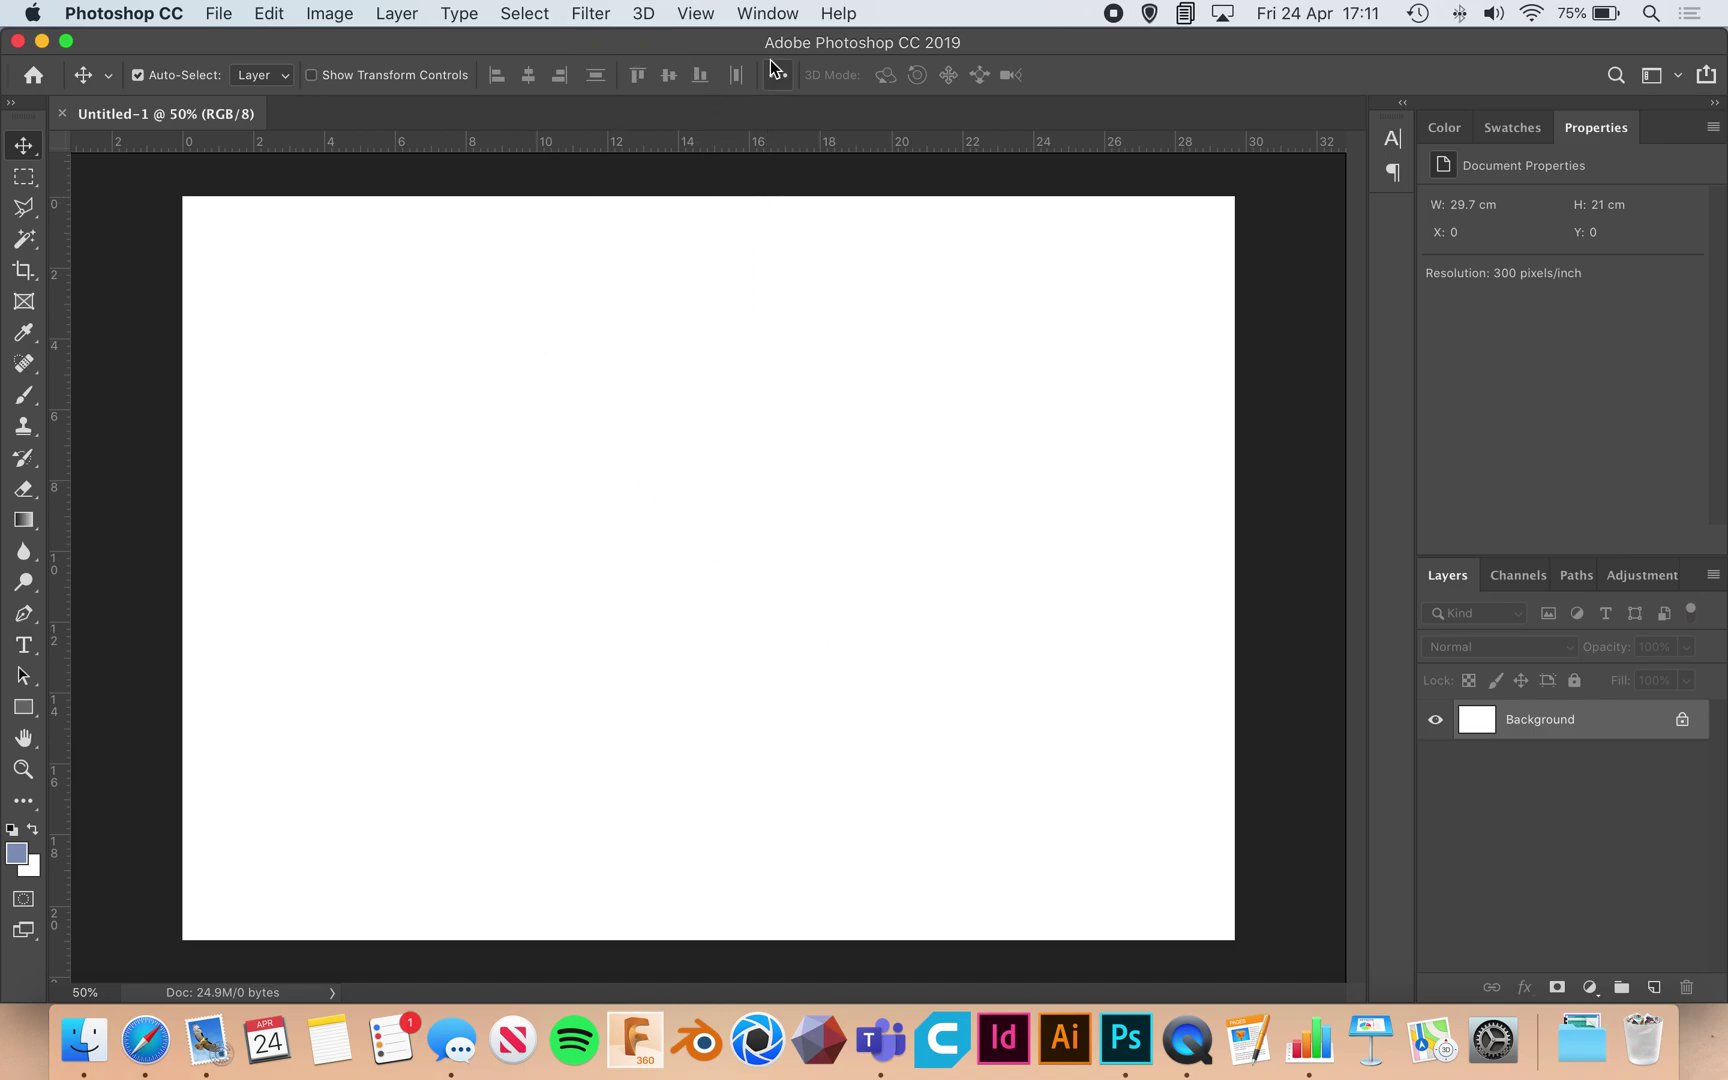
# Show the Actions panel via Window, collapse the White Background action, and start a new action
pyautogui.click(767, 13)
pyautogui.click(830, 185)
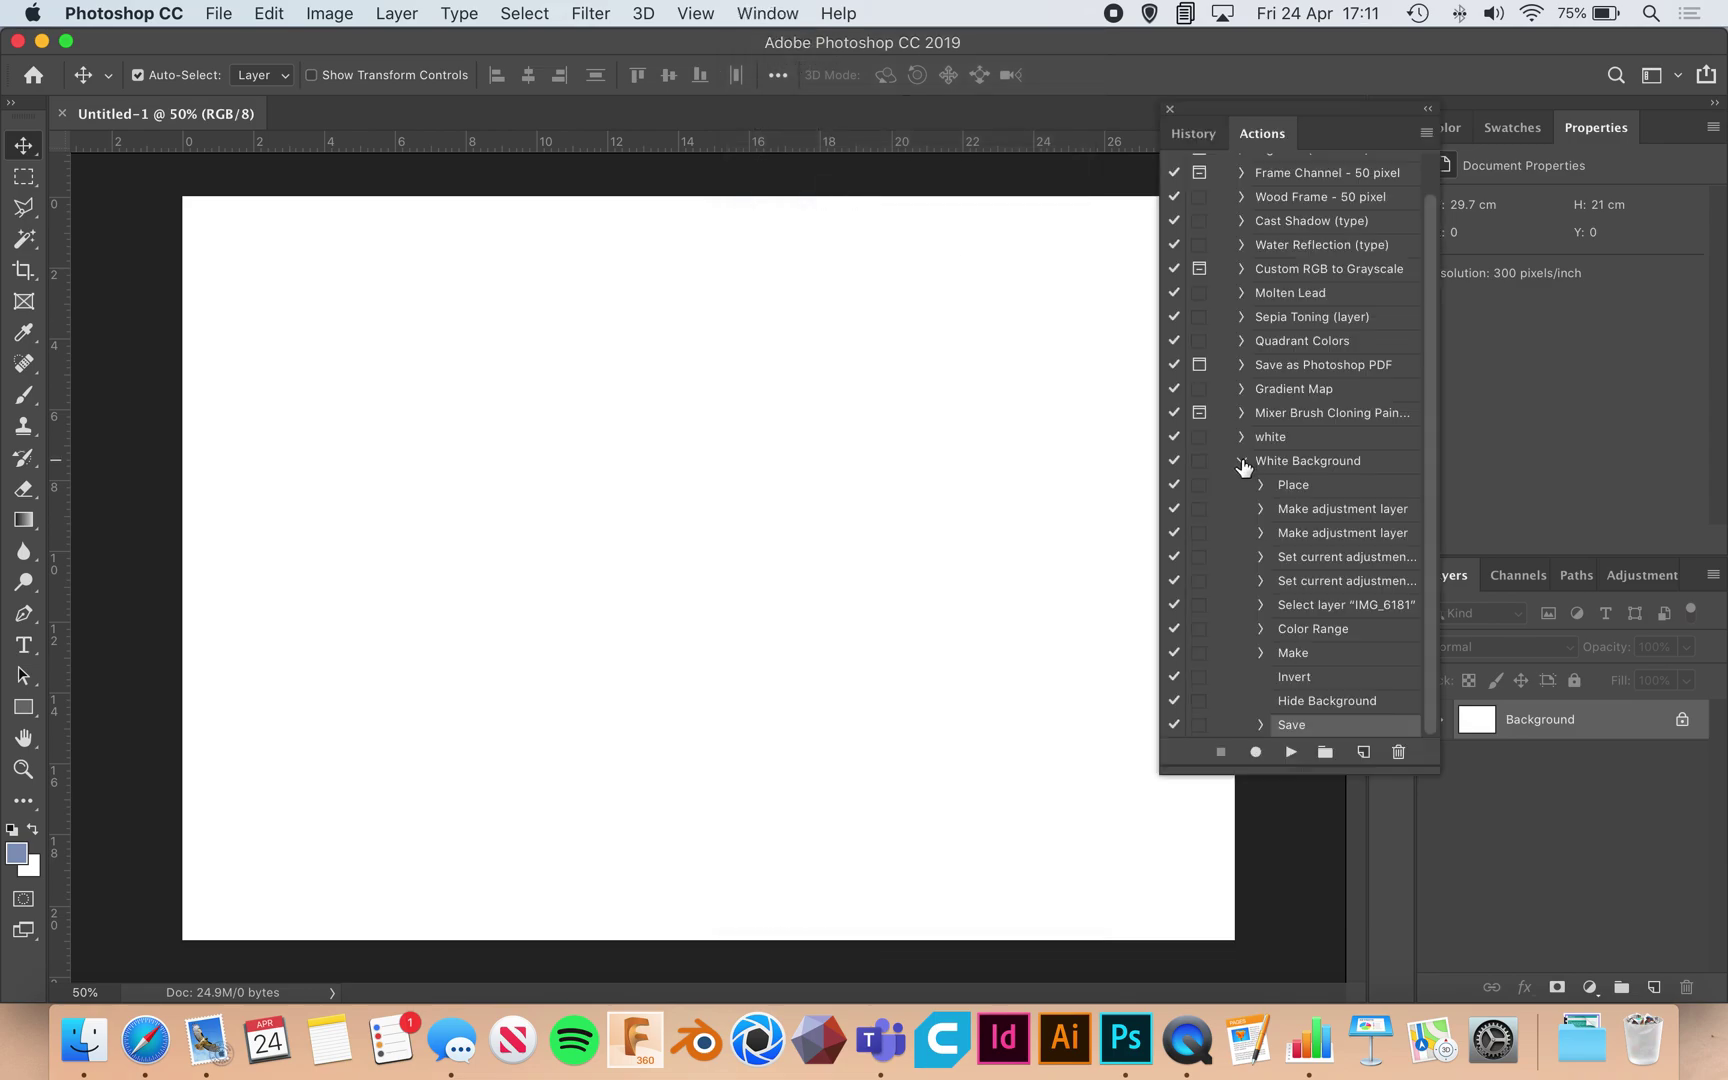
pyautogui.click(1242, 461)
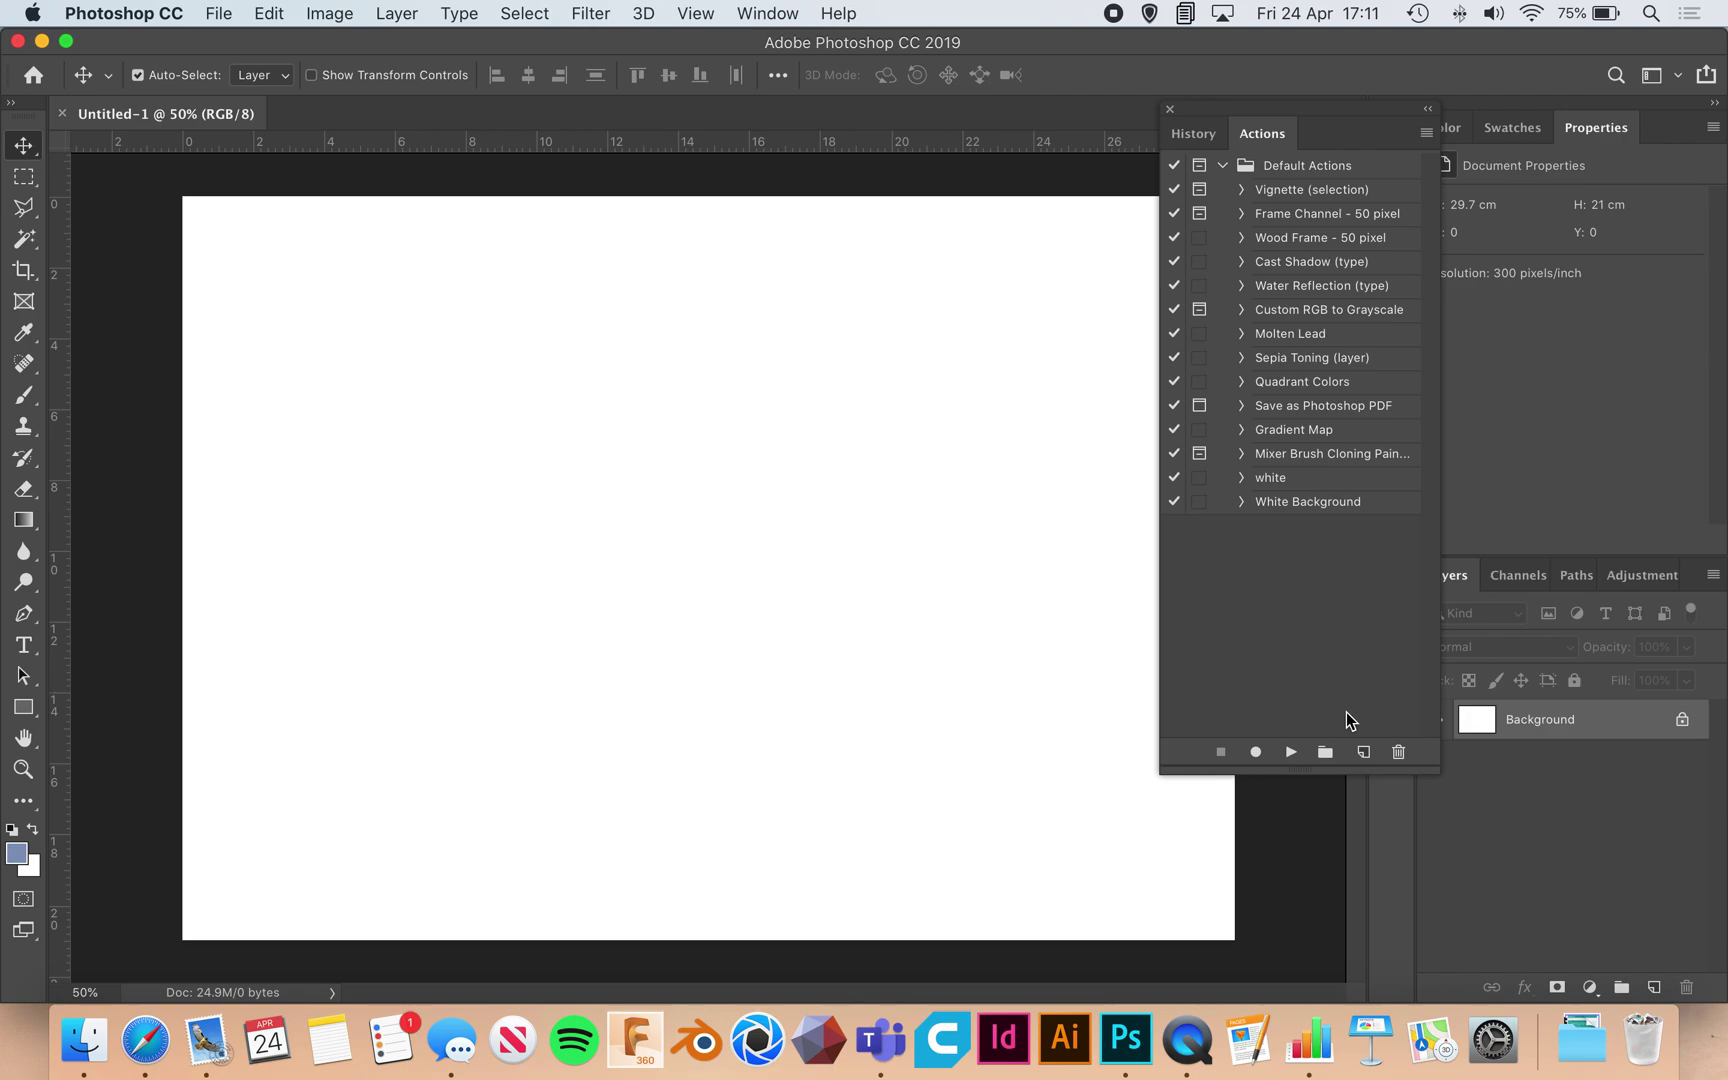
pyautogui.click(1363, 751)
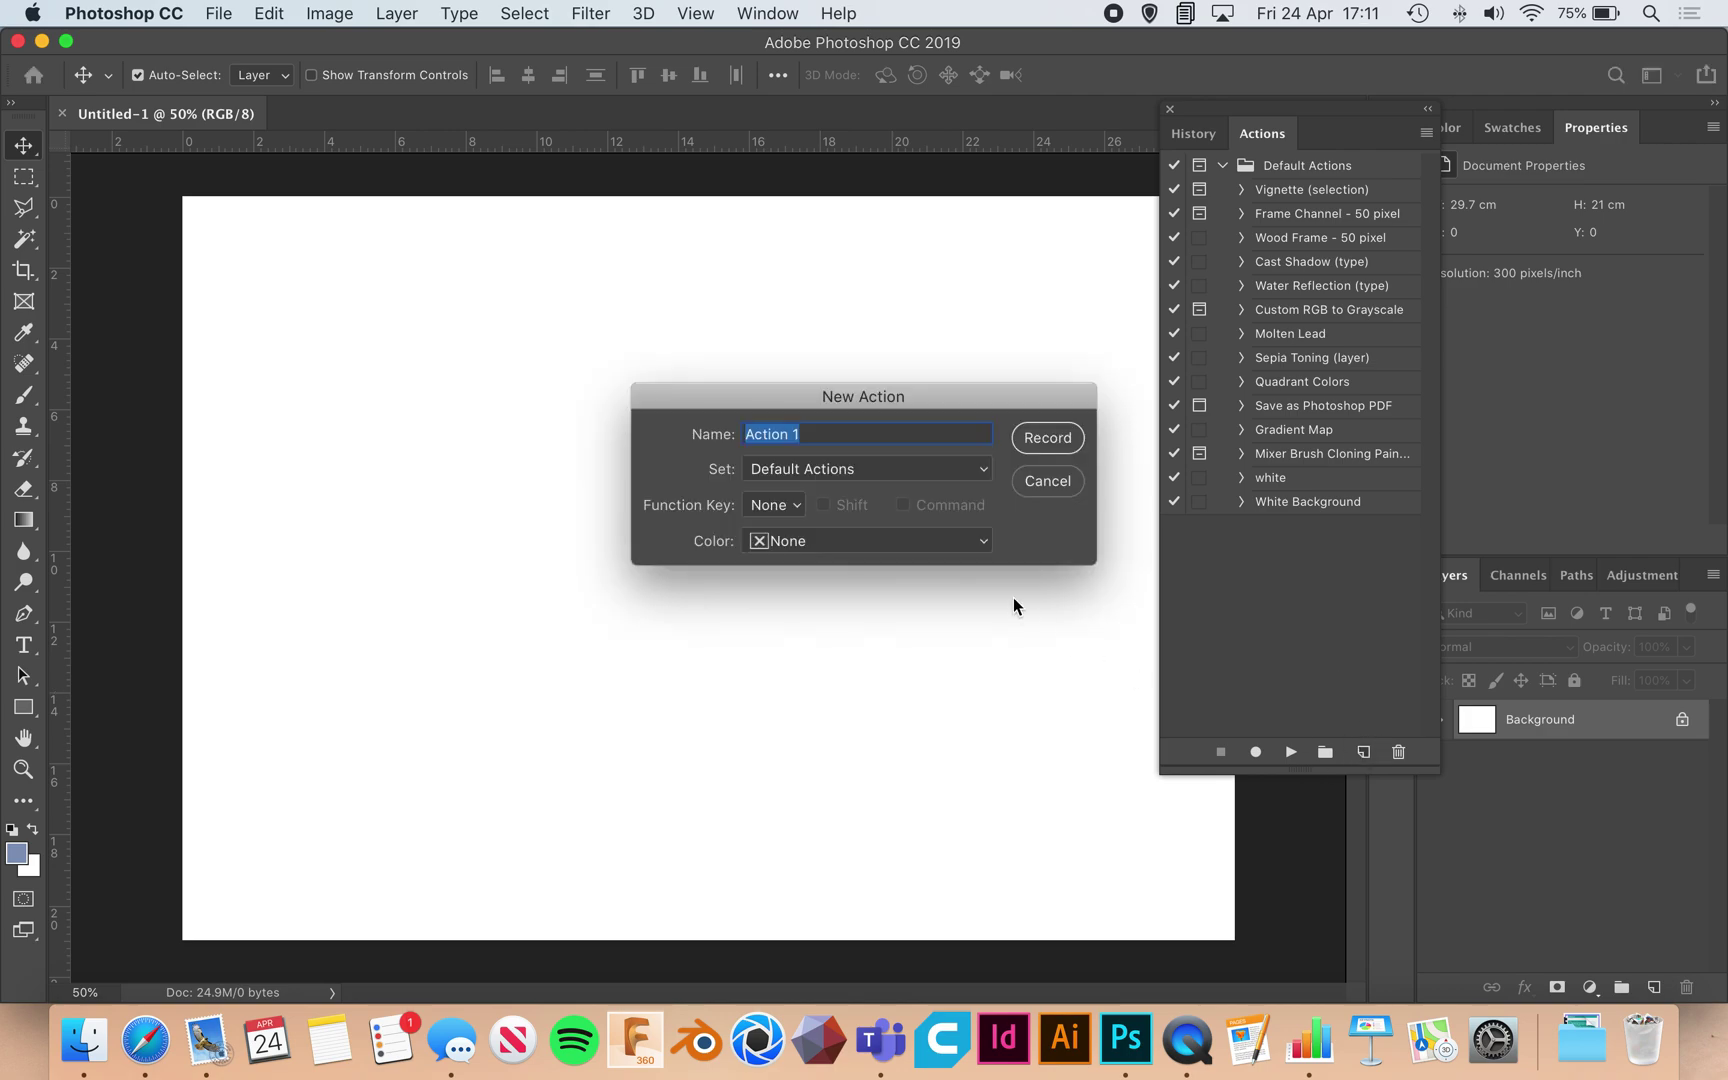
# Name the action 'White background' in Default Actions with no function key and start recording
pyautogui.write('White background')
pyautogui.click(824, 470)
pyautogui.click(909, 458)
pyautogui.click(772, 505)
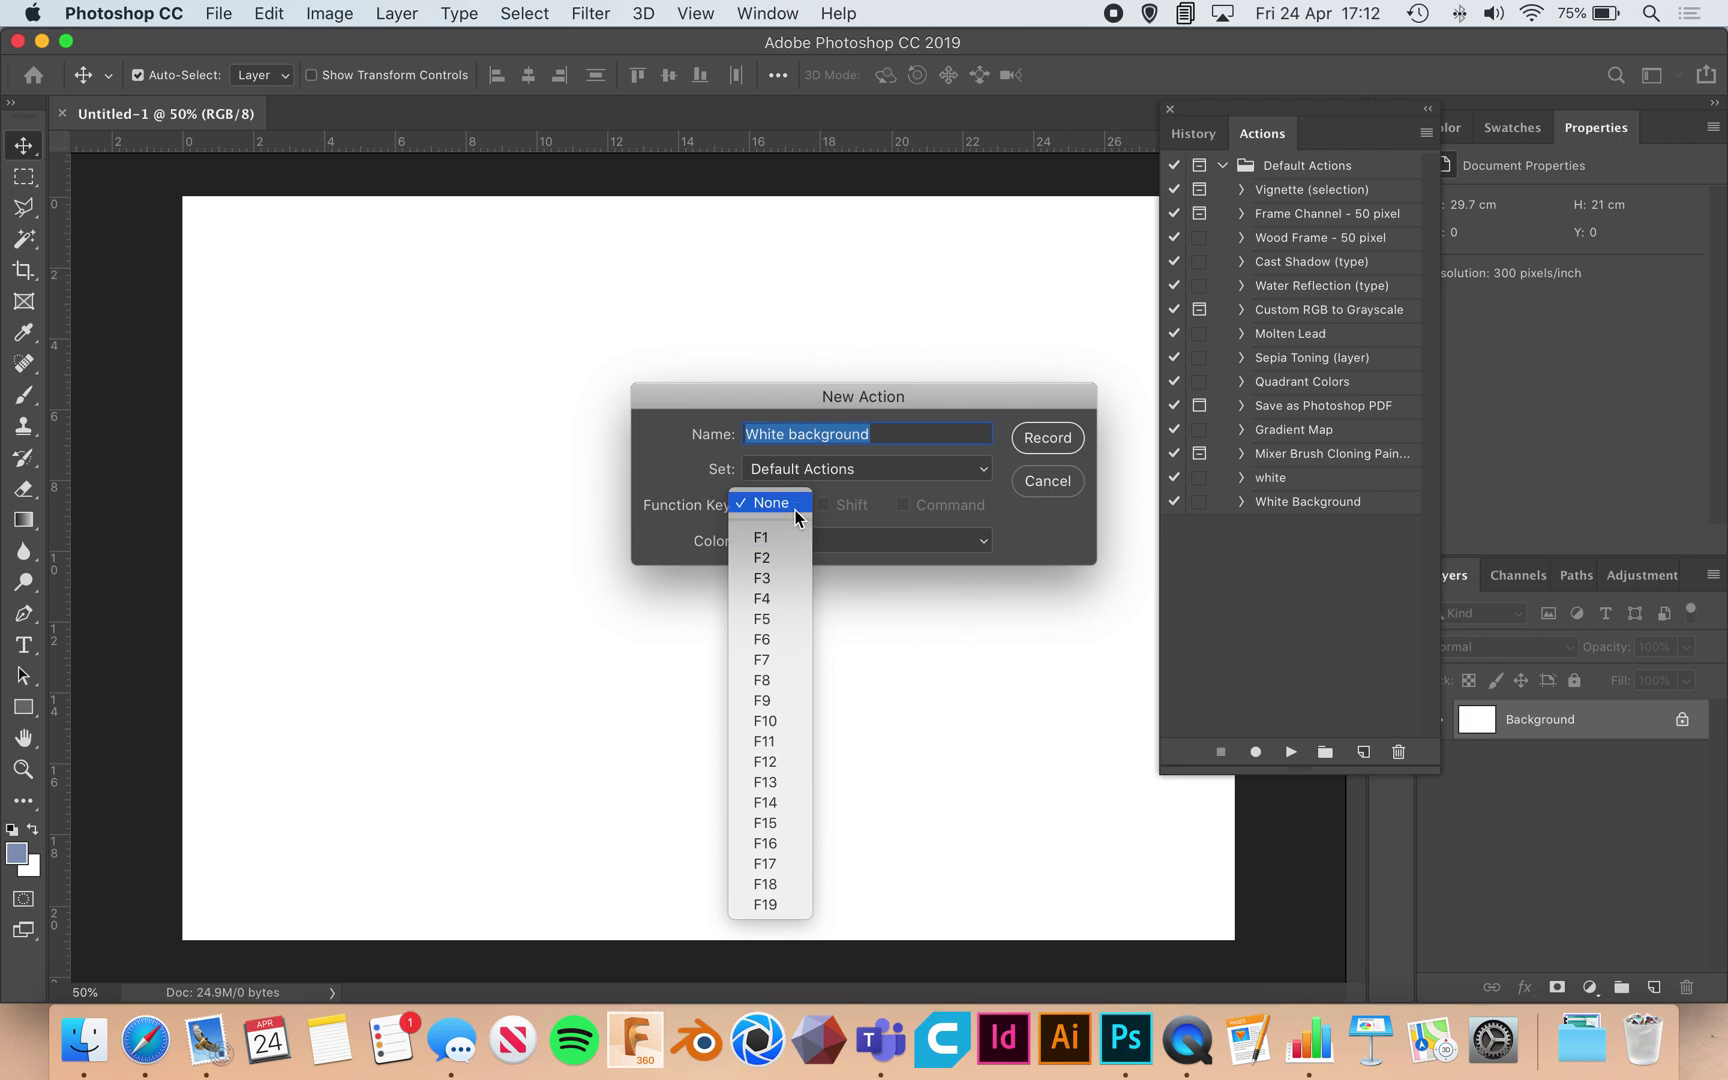
pyautogui.click(794, 506)
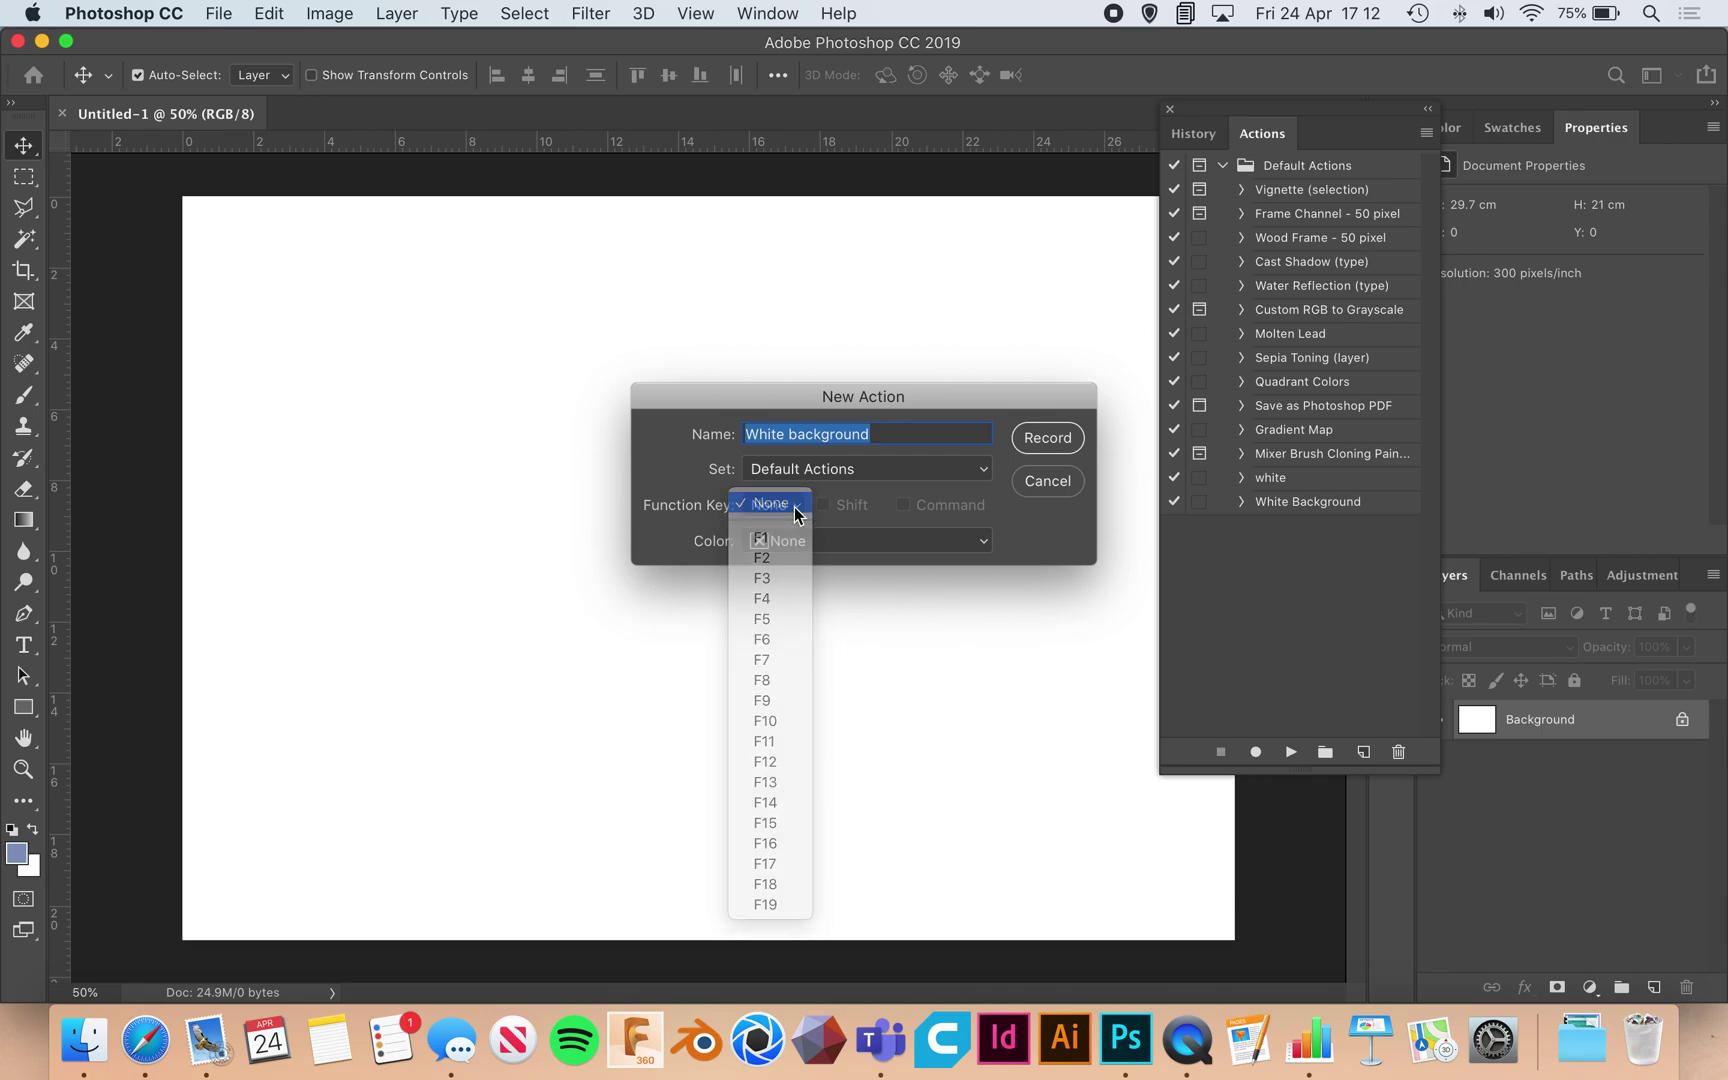
pyautogui.click(1040, 440)
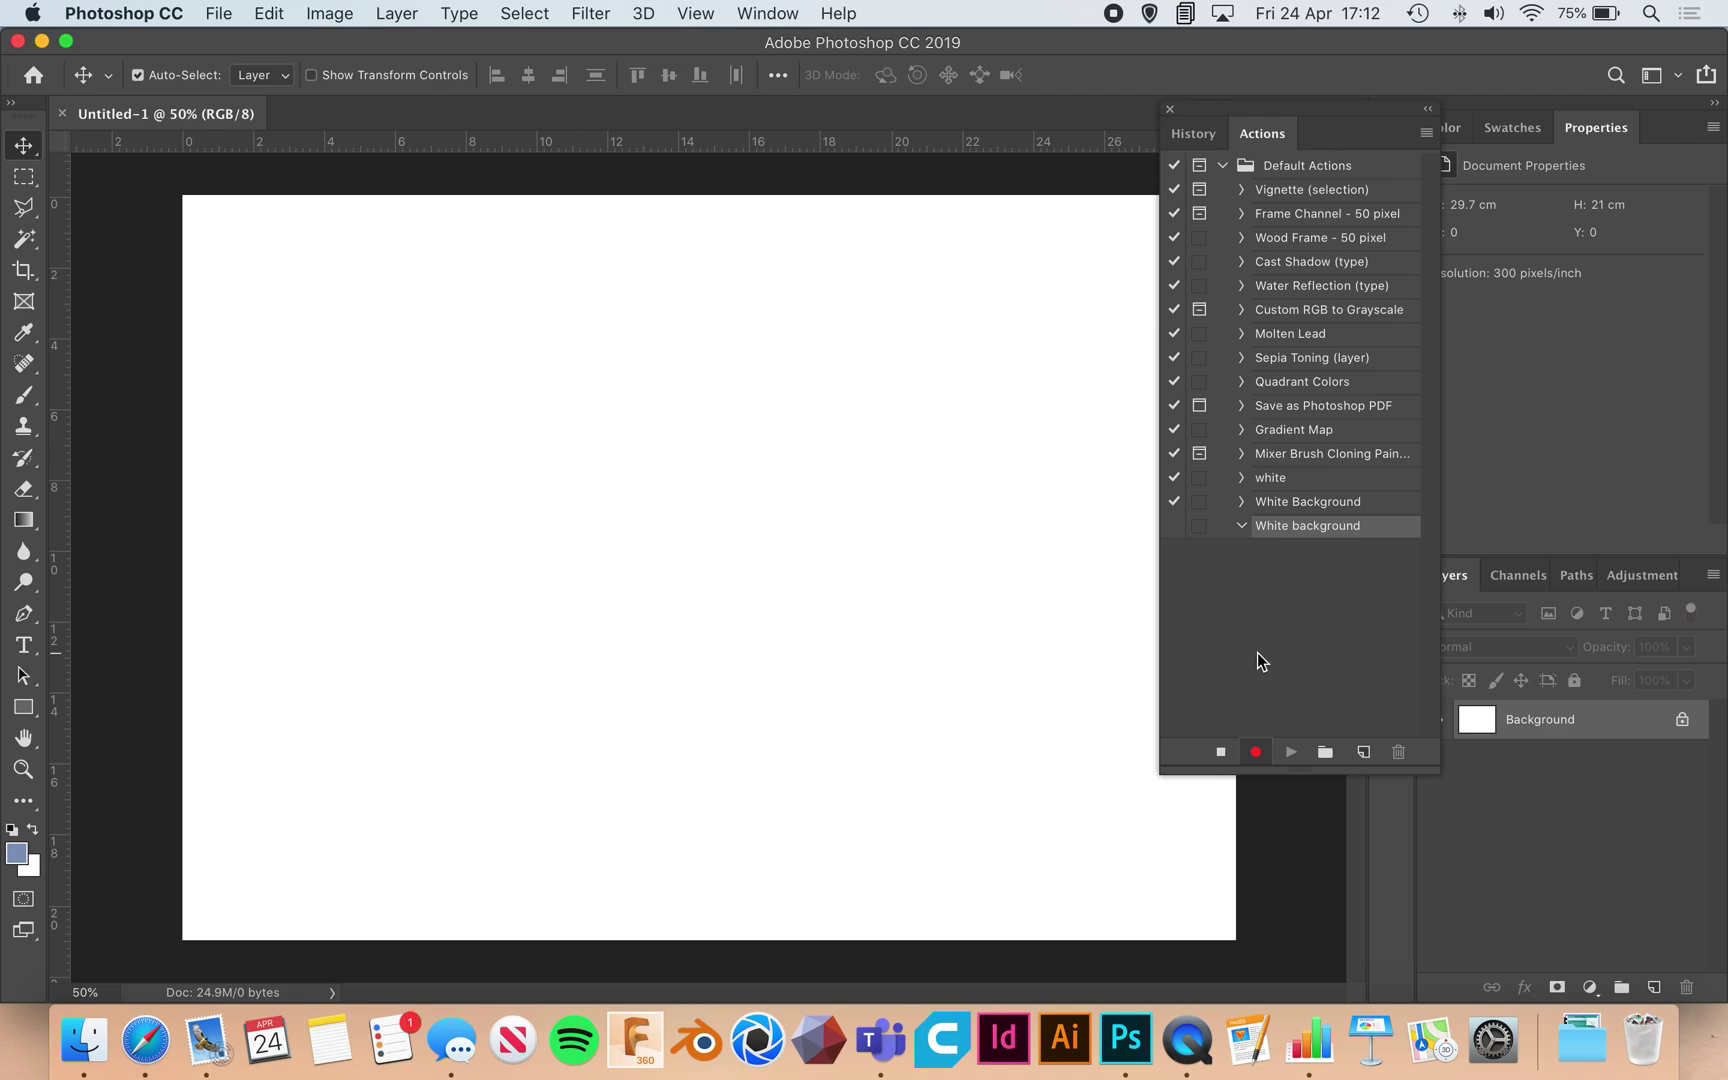
# Place IMG_6181.HEIC as an embedded layer and scale it up to fill the canvas
pyautogui.moveTo(1306, 770); pyautogui.dragTo(1306, 272)
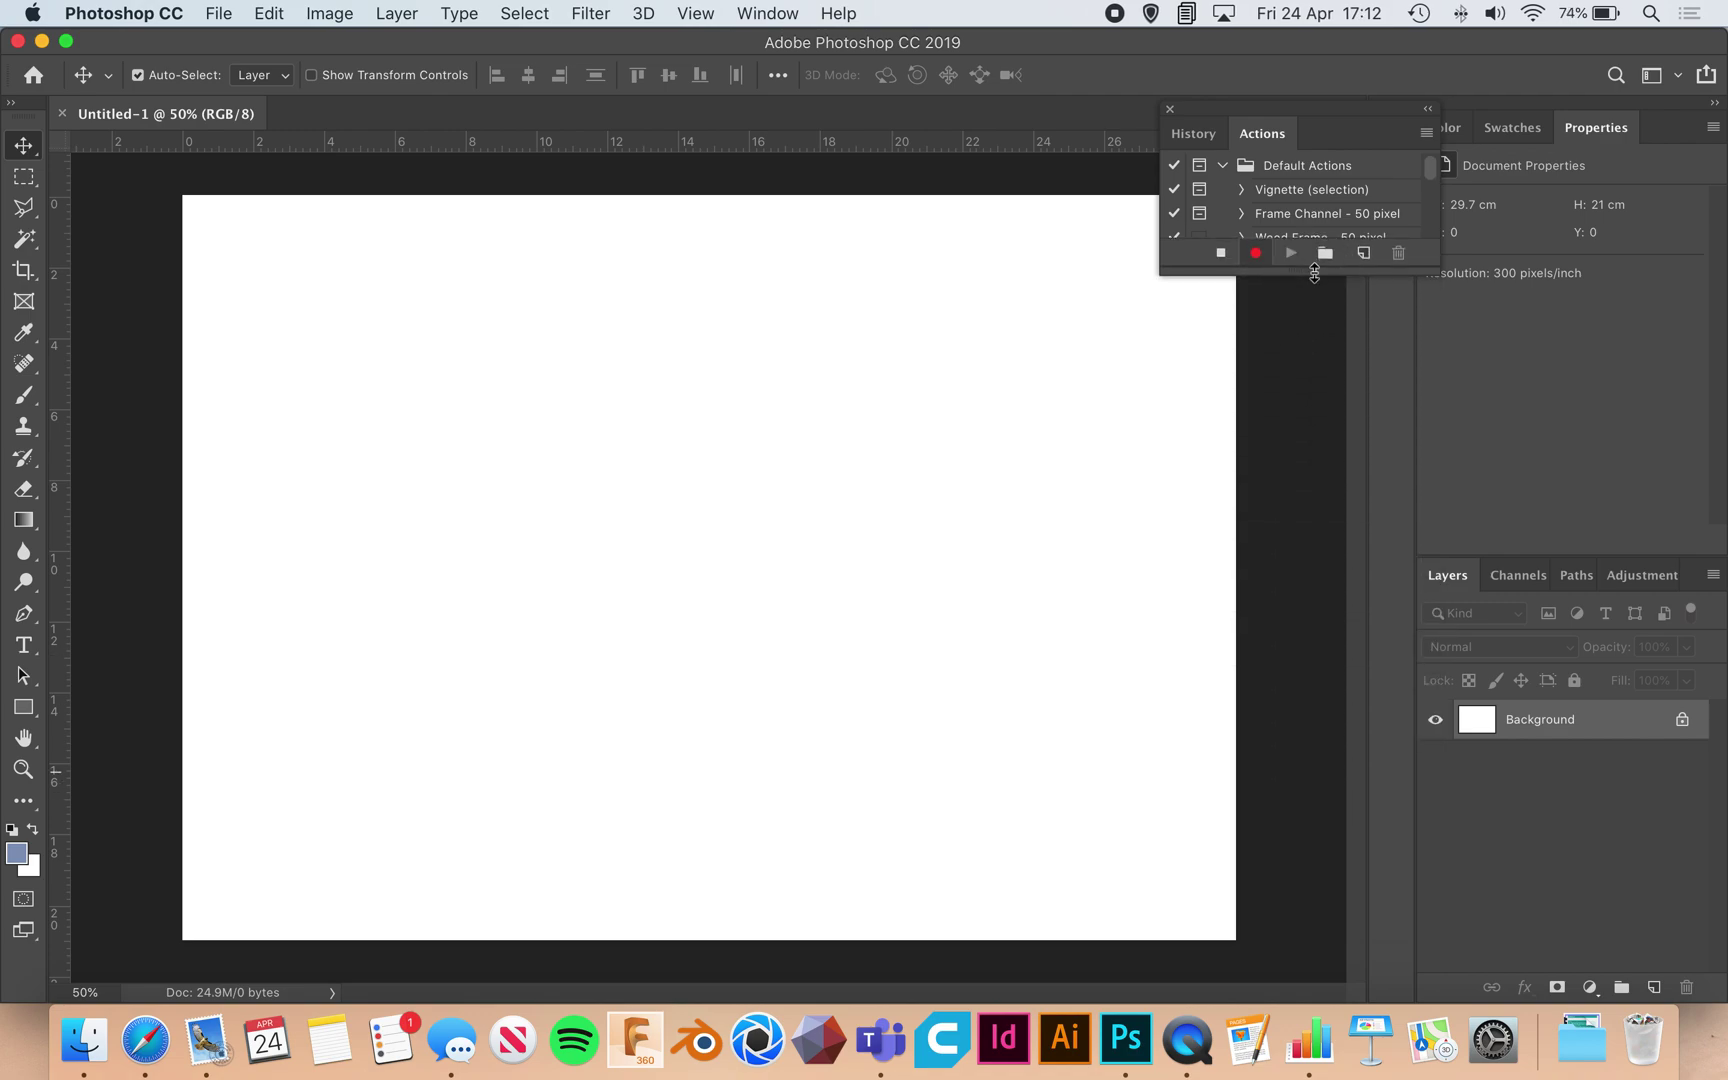
pyautogui.click(216, 12)
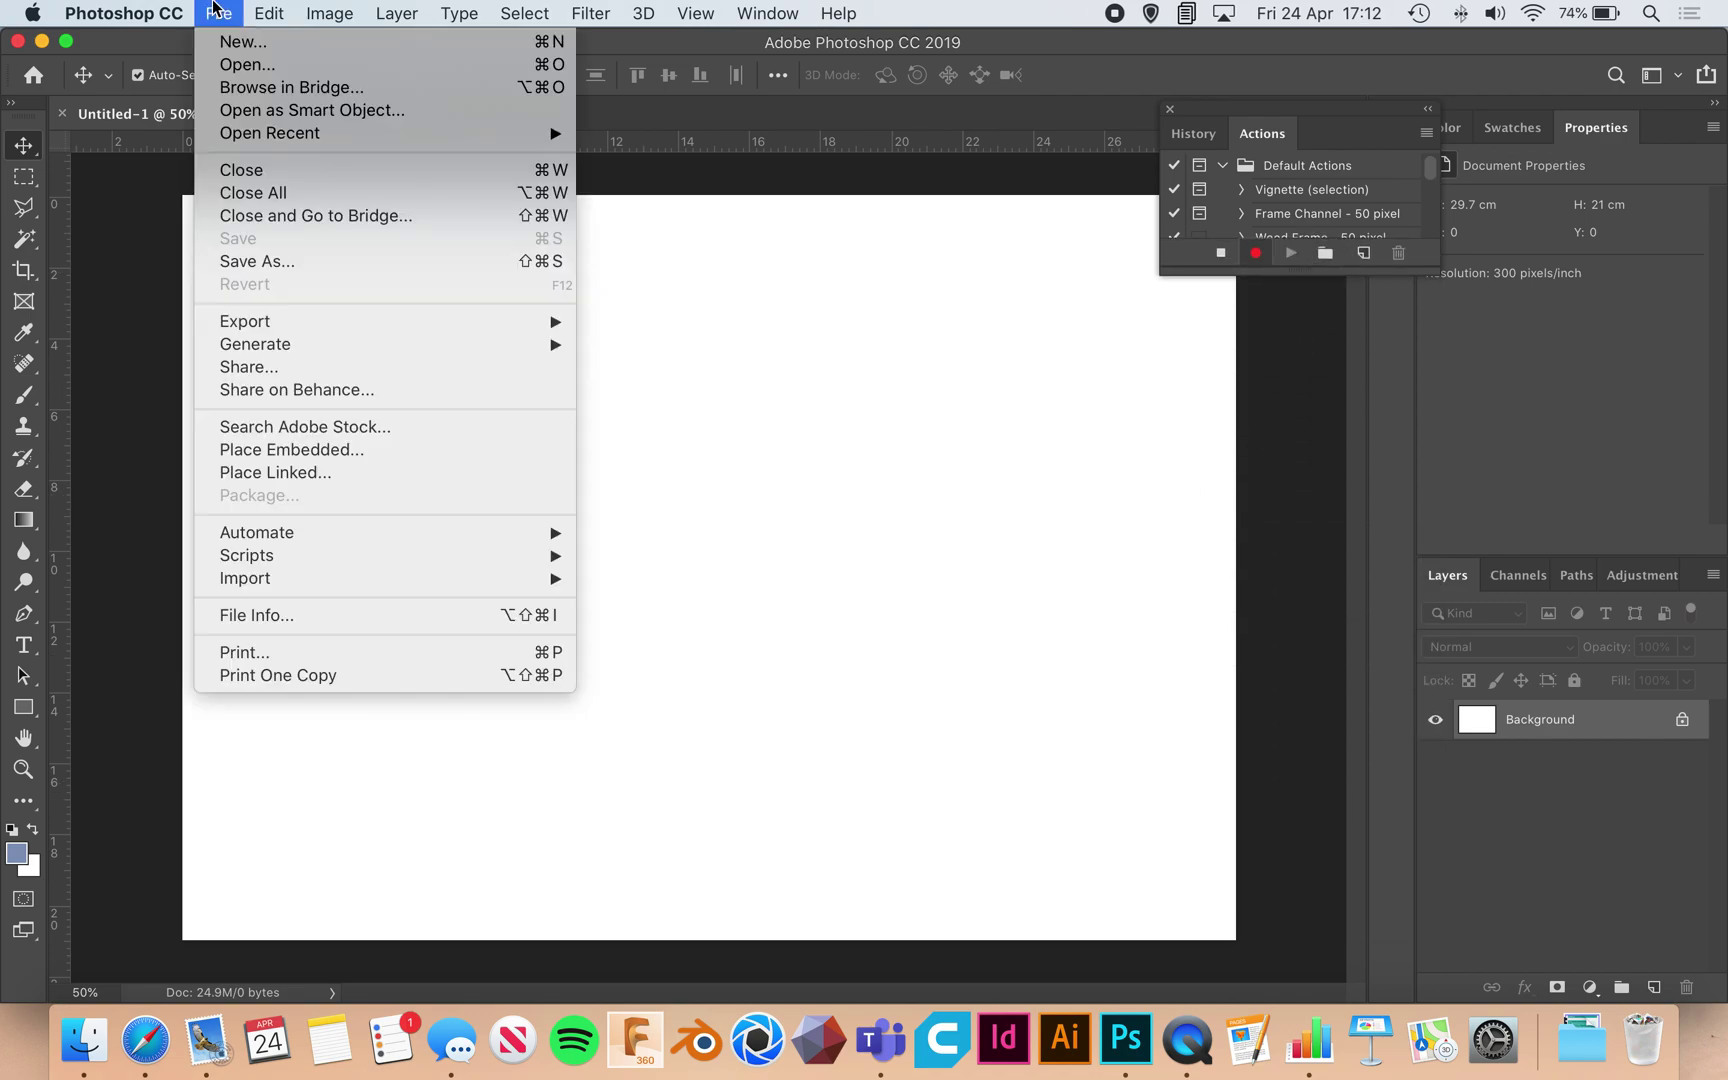
pyautogui.click(325, 450)
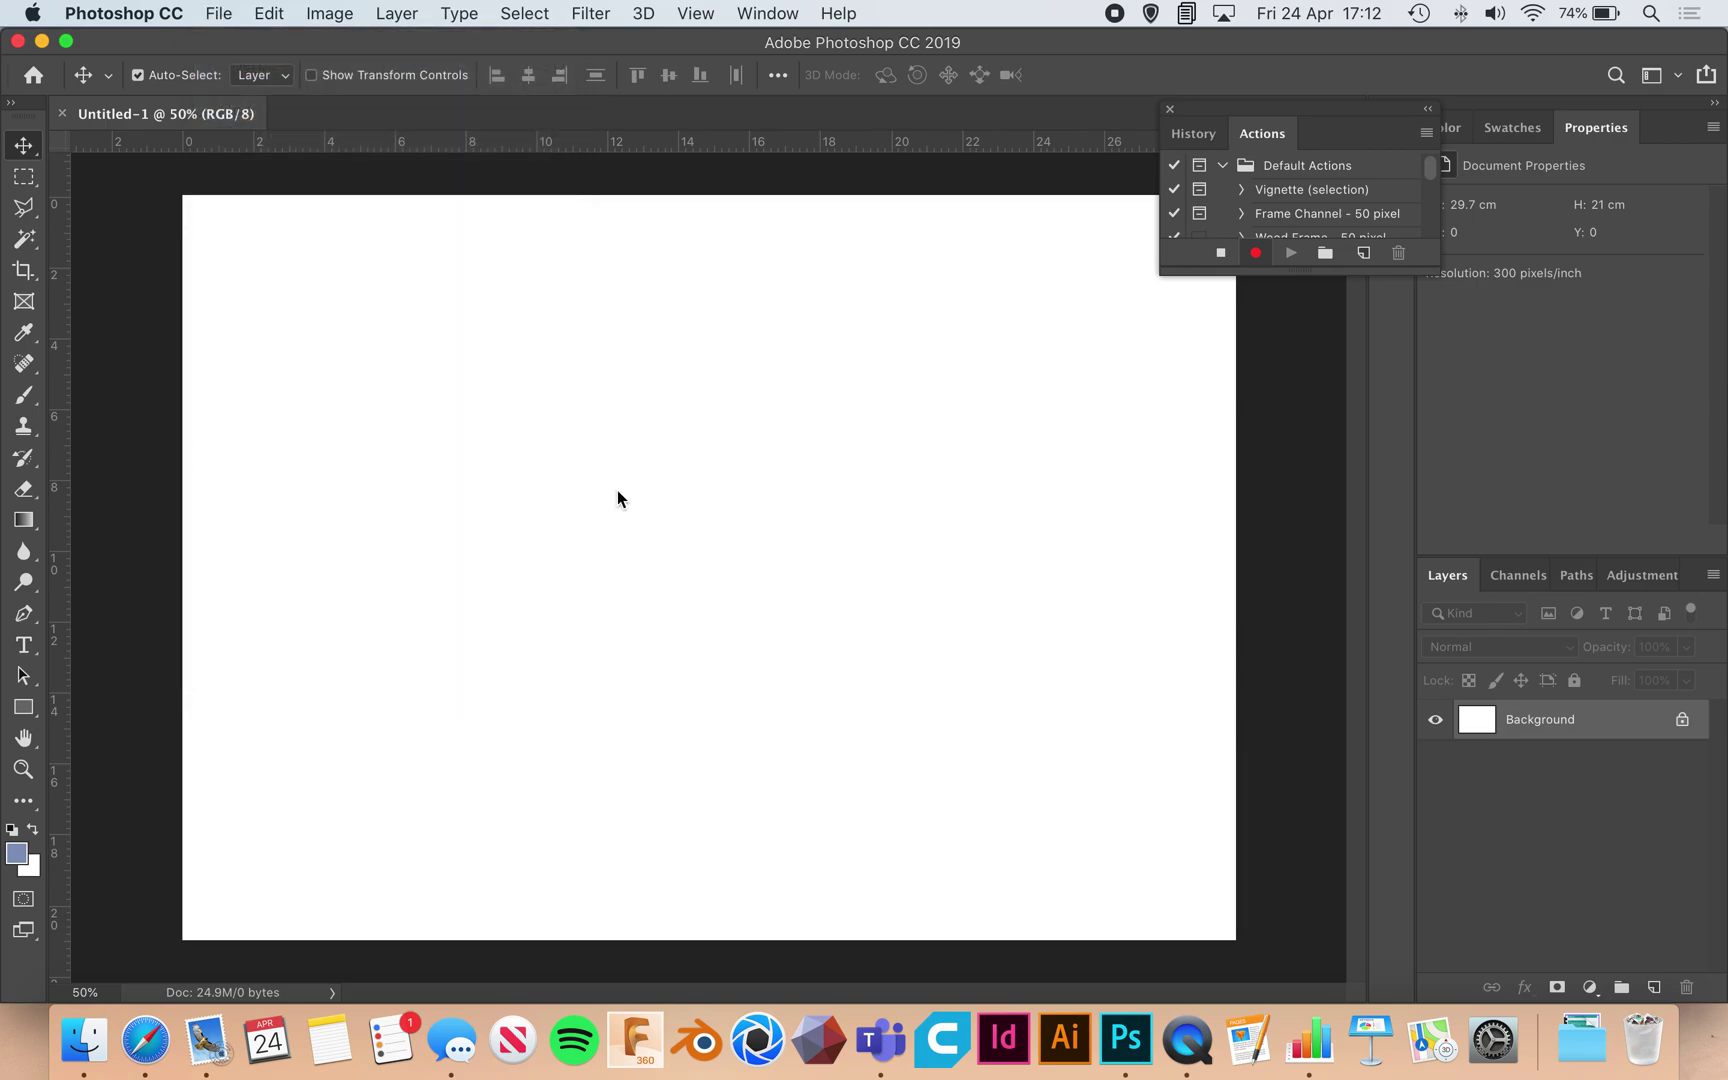
pyautogui.click(714, 234)
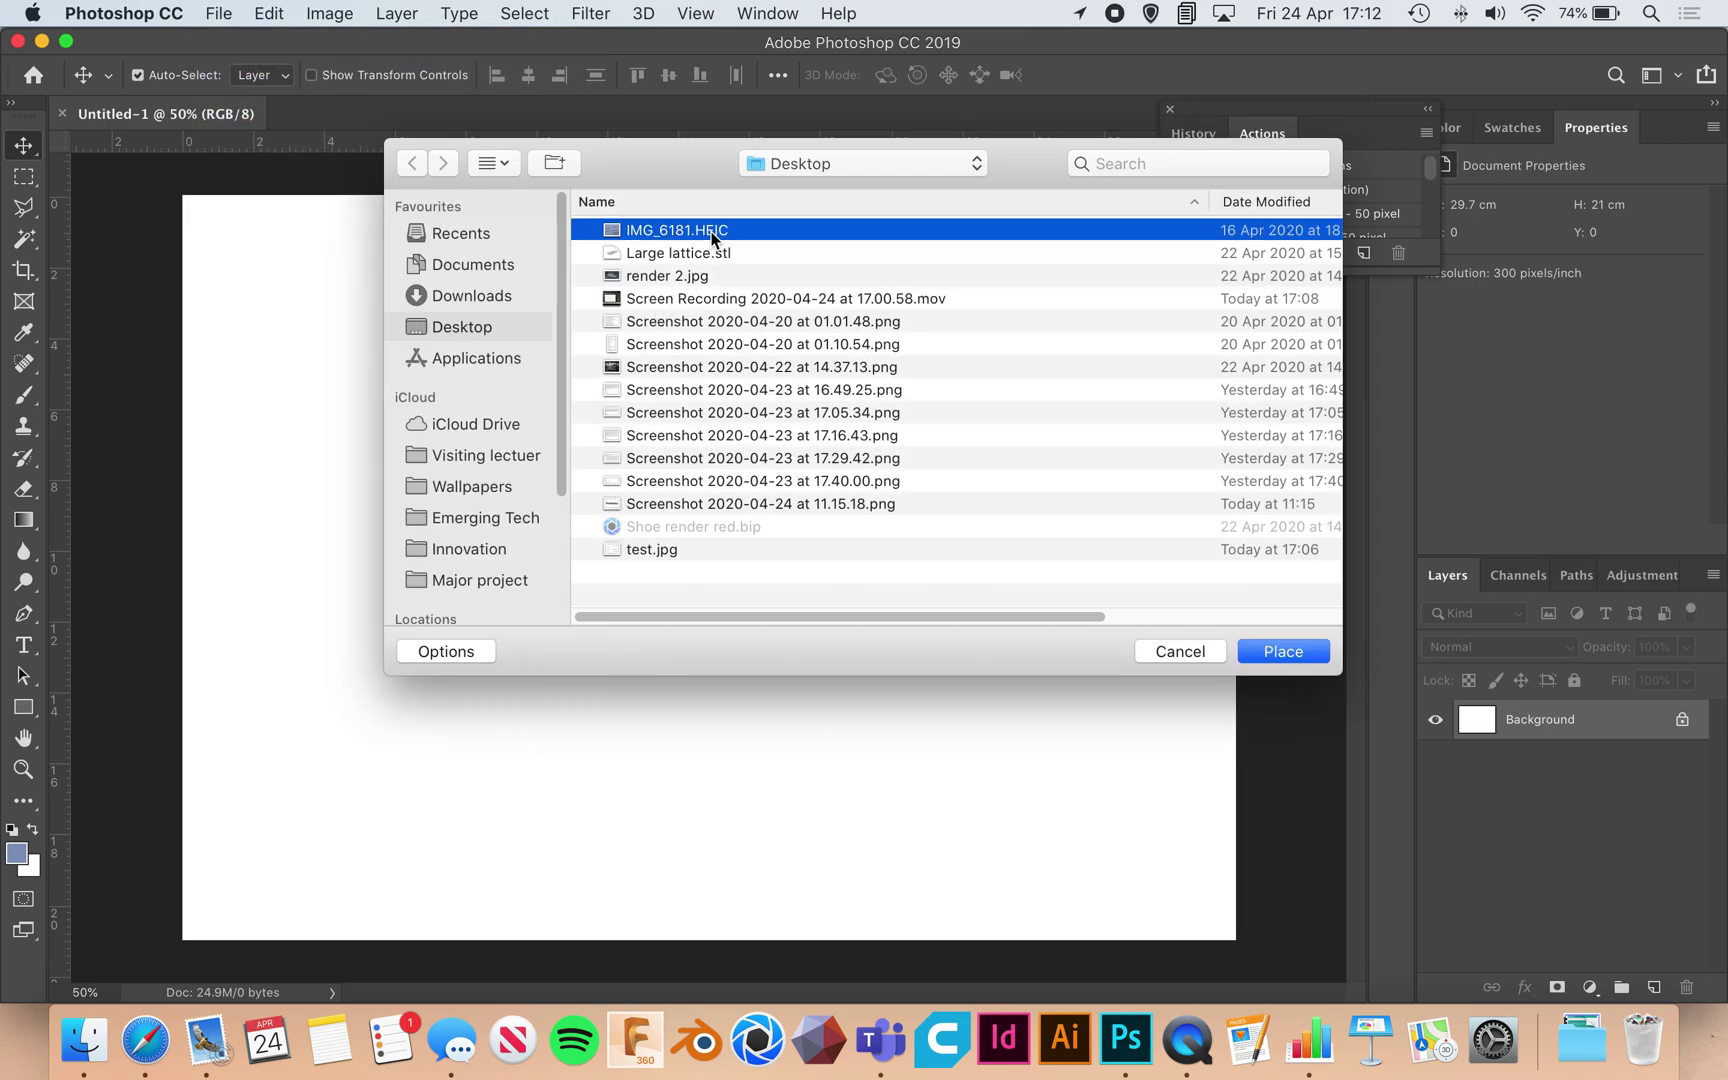
pyautogui.press('Return')
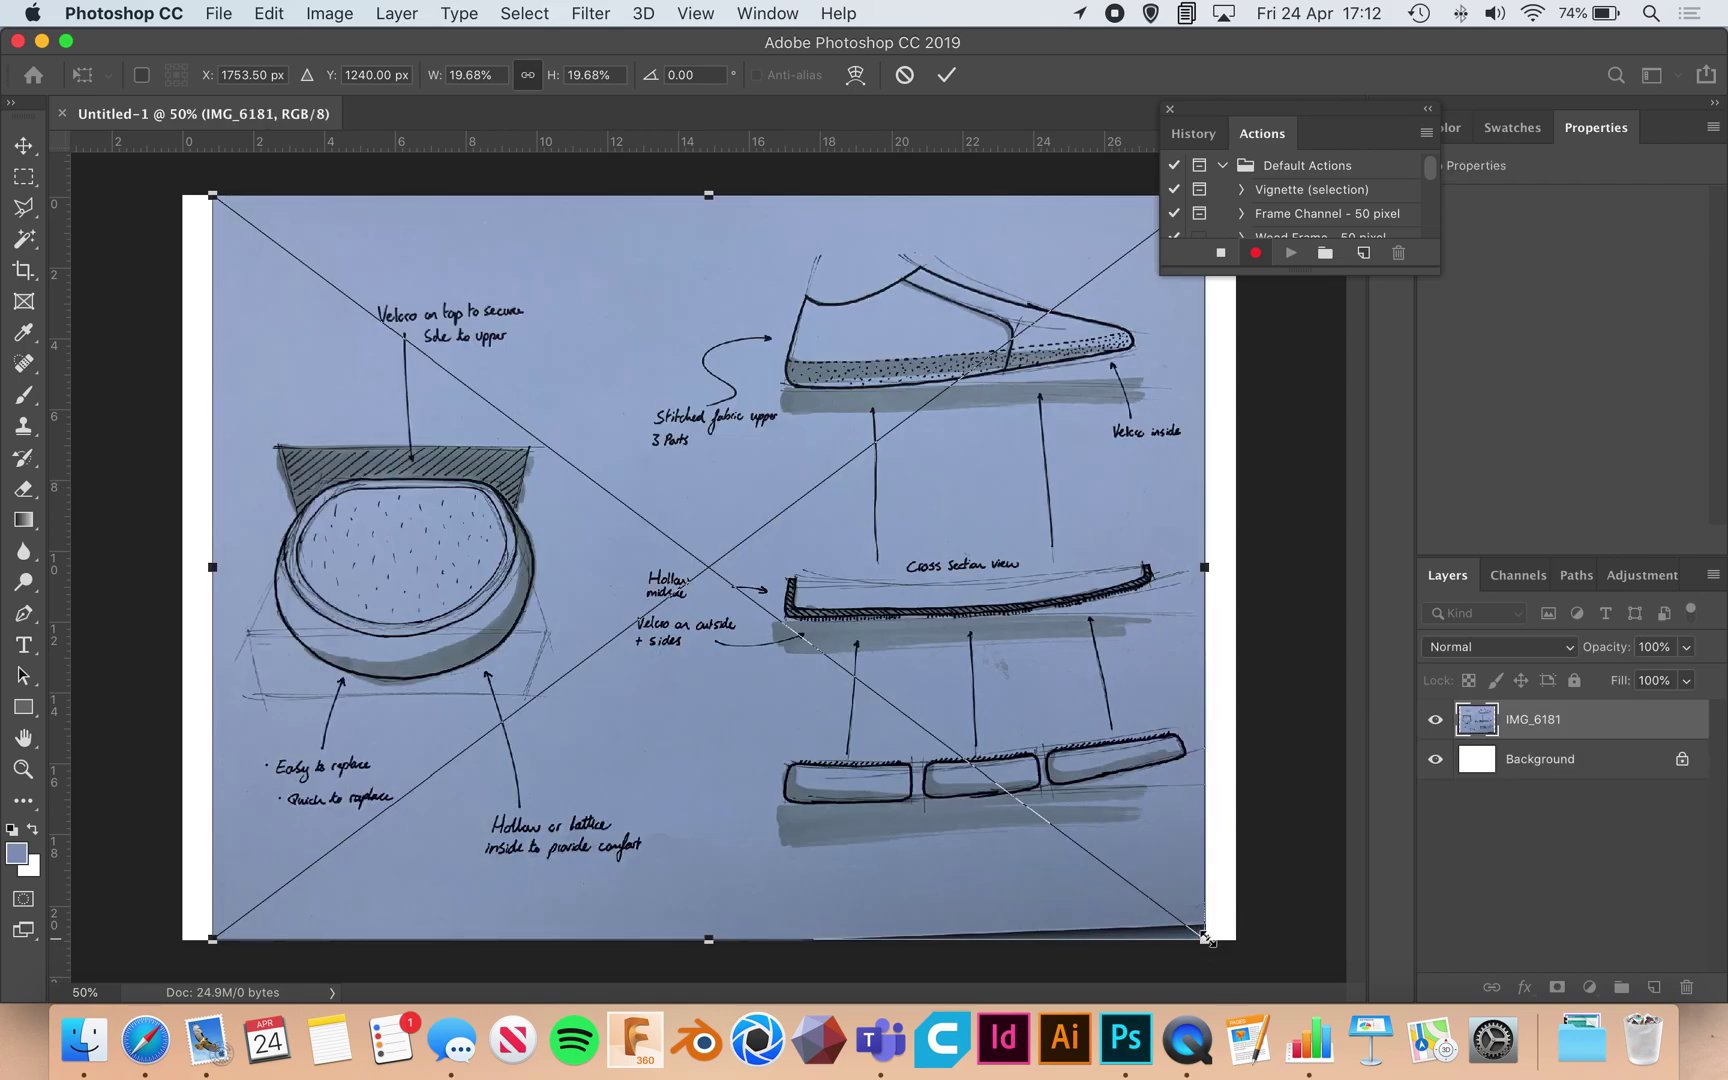
pyautogui.moveTo(1205, 937); pyautogui.dragTo(1240, 963)
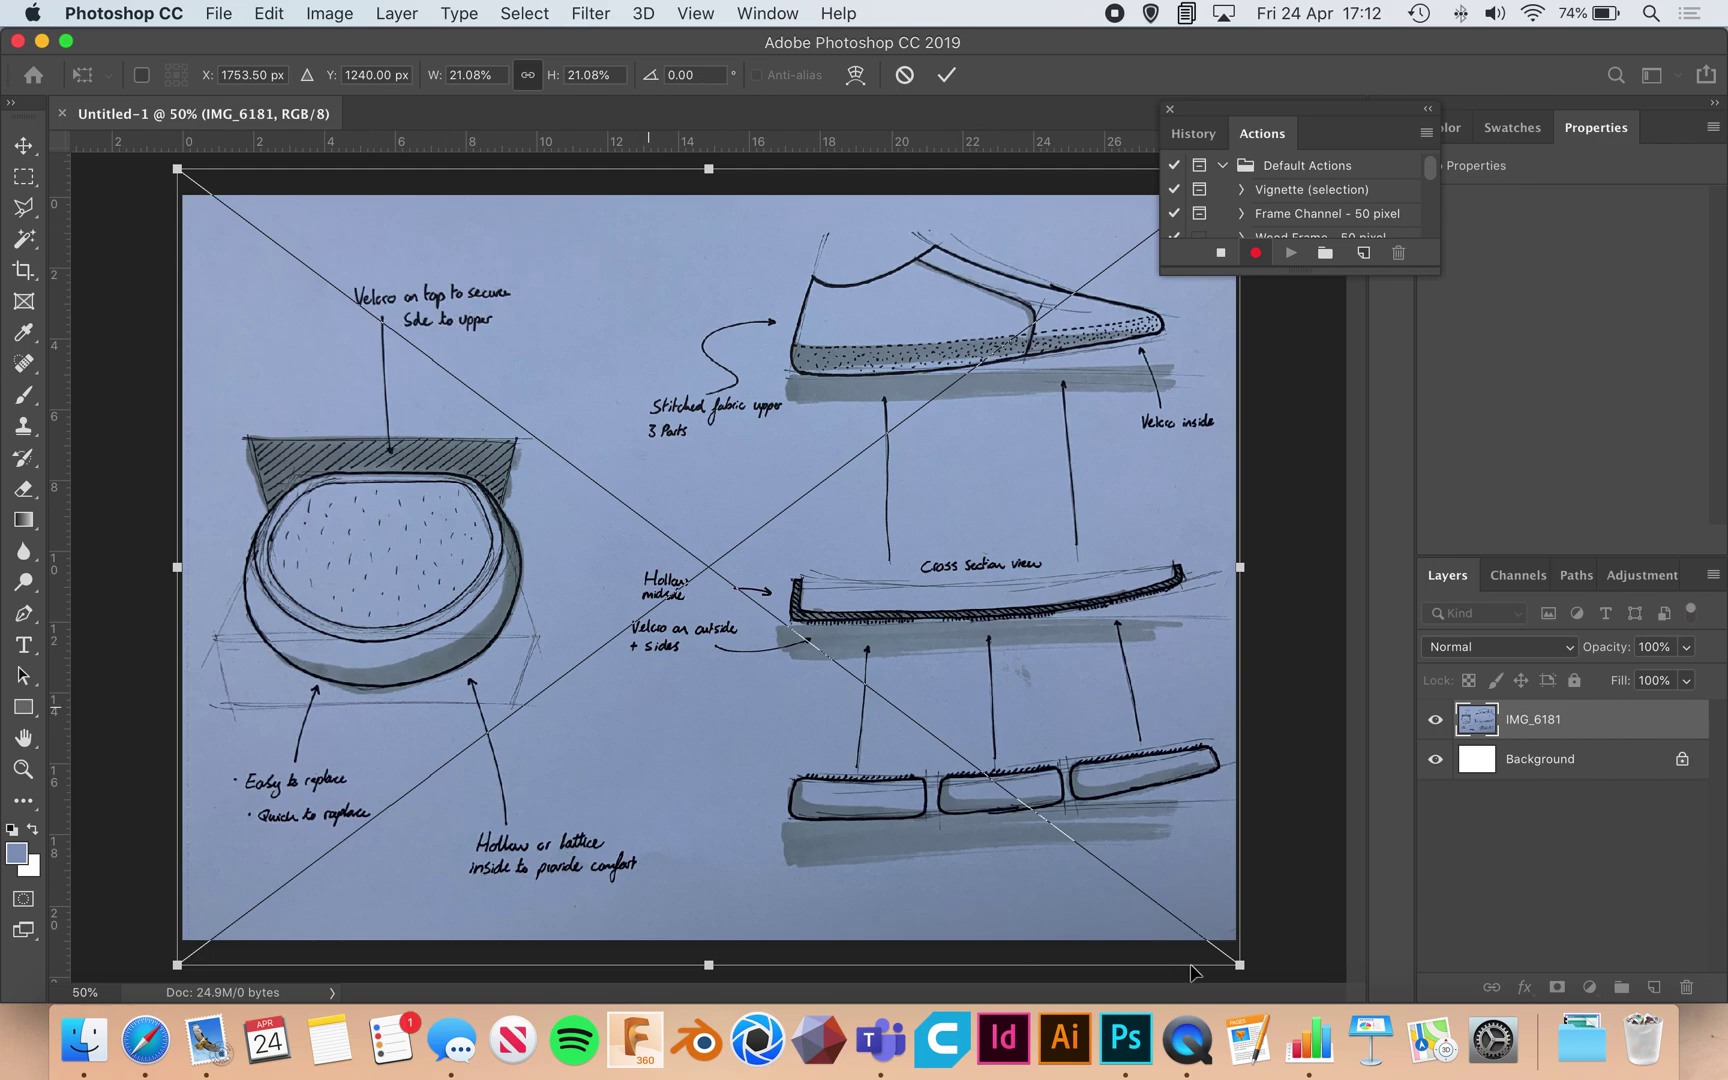
pyautogui.moveTo(1240, 966)
pyautogui.mouseDown()
pyautogui.moveTo(995, 856)
pyautogui.moveTo(987, 887)
pyautogui.moveTo(1243, 968)
pyautogui.mouseUp()
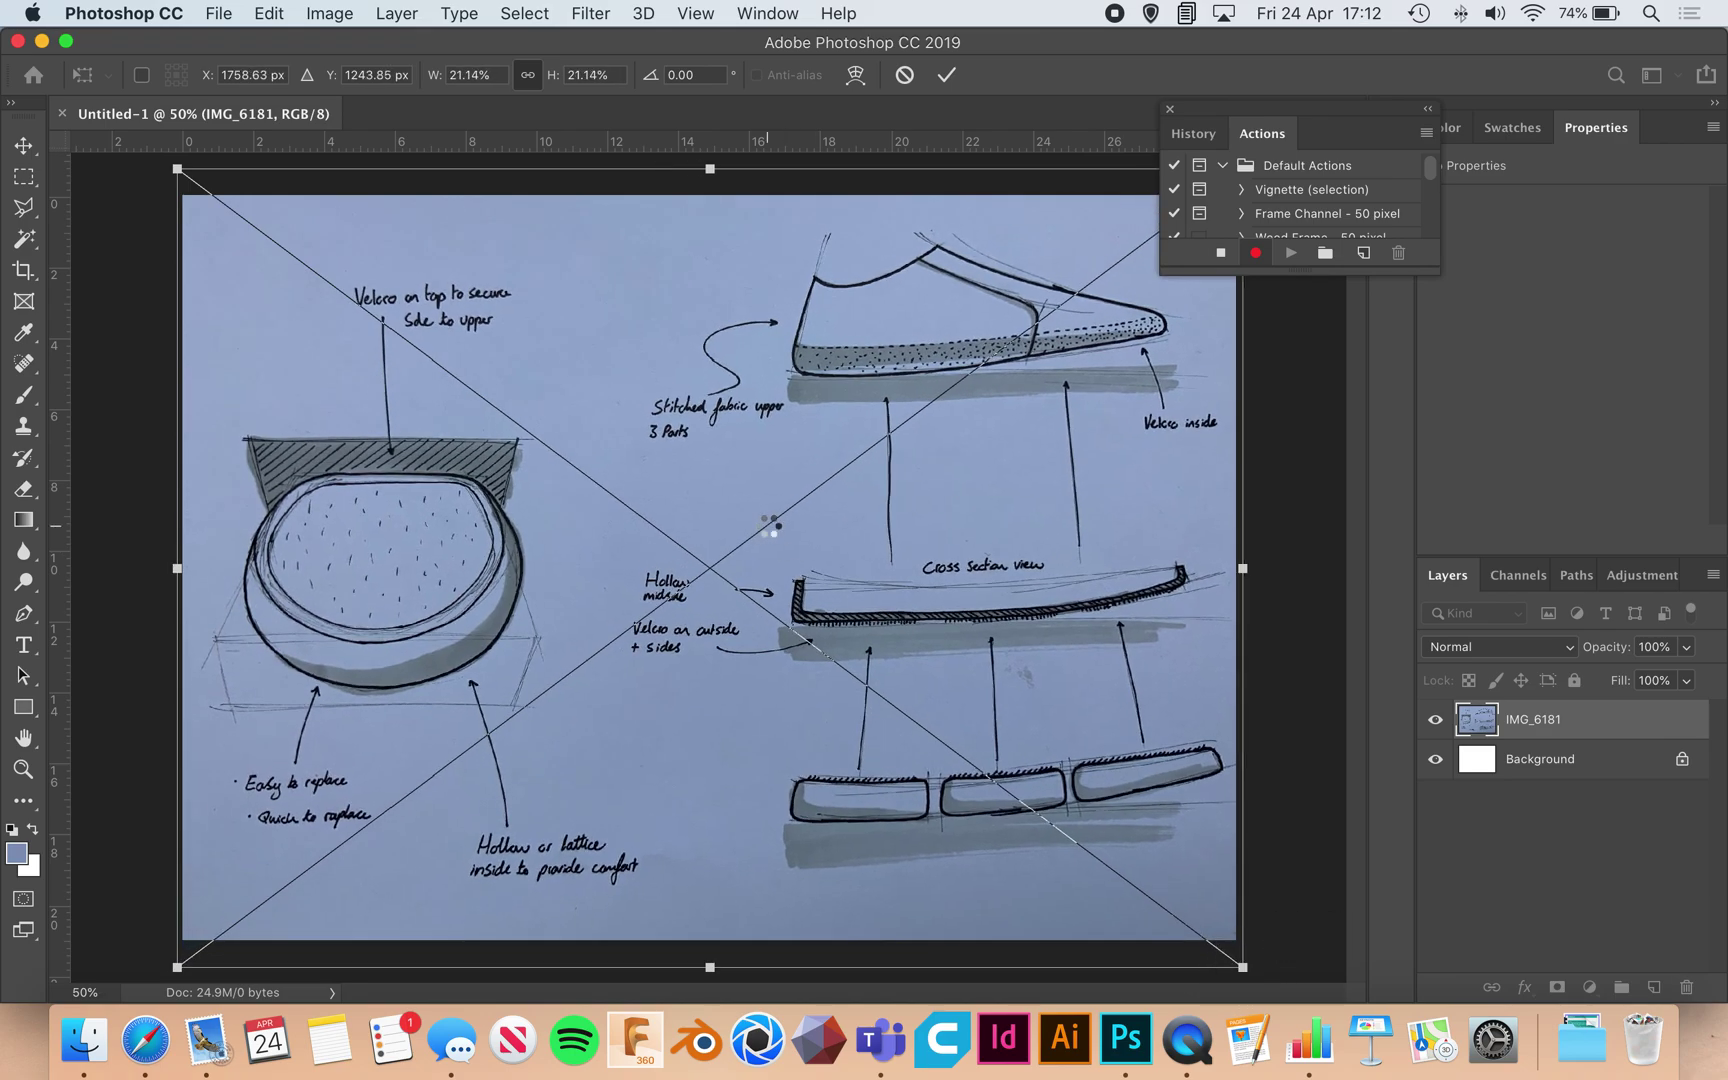
pyautogui.press('Return')
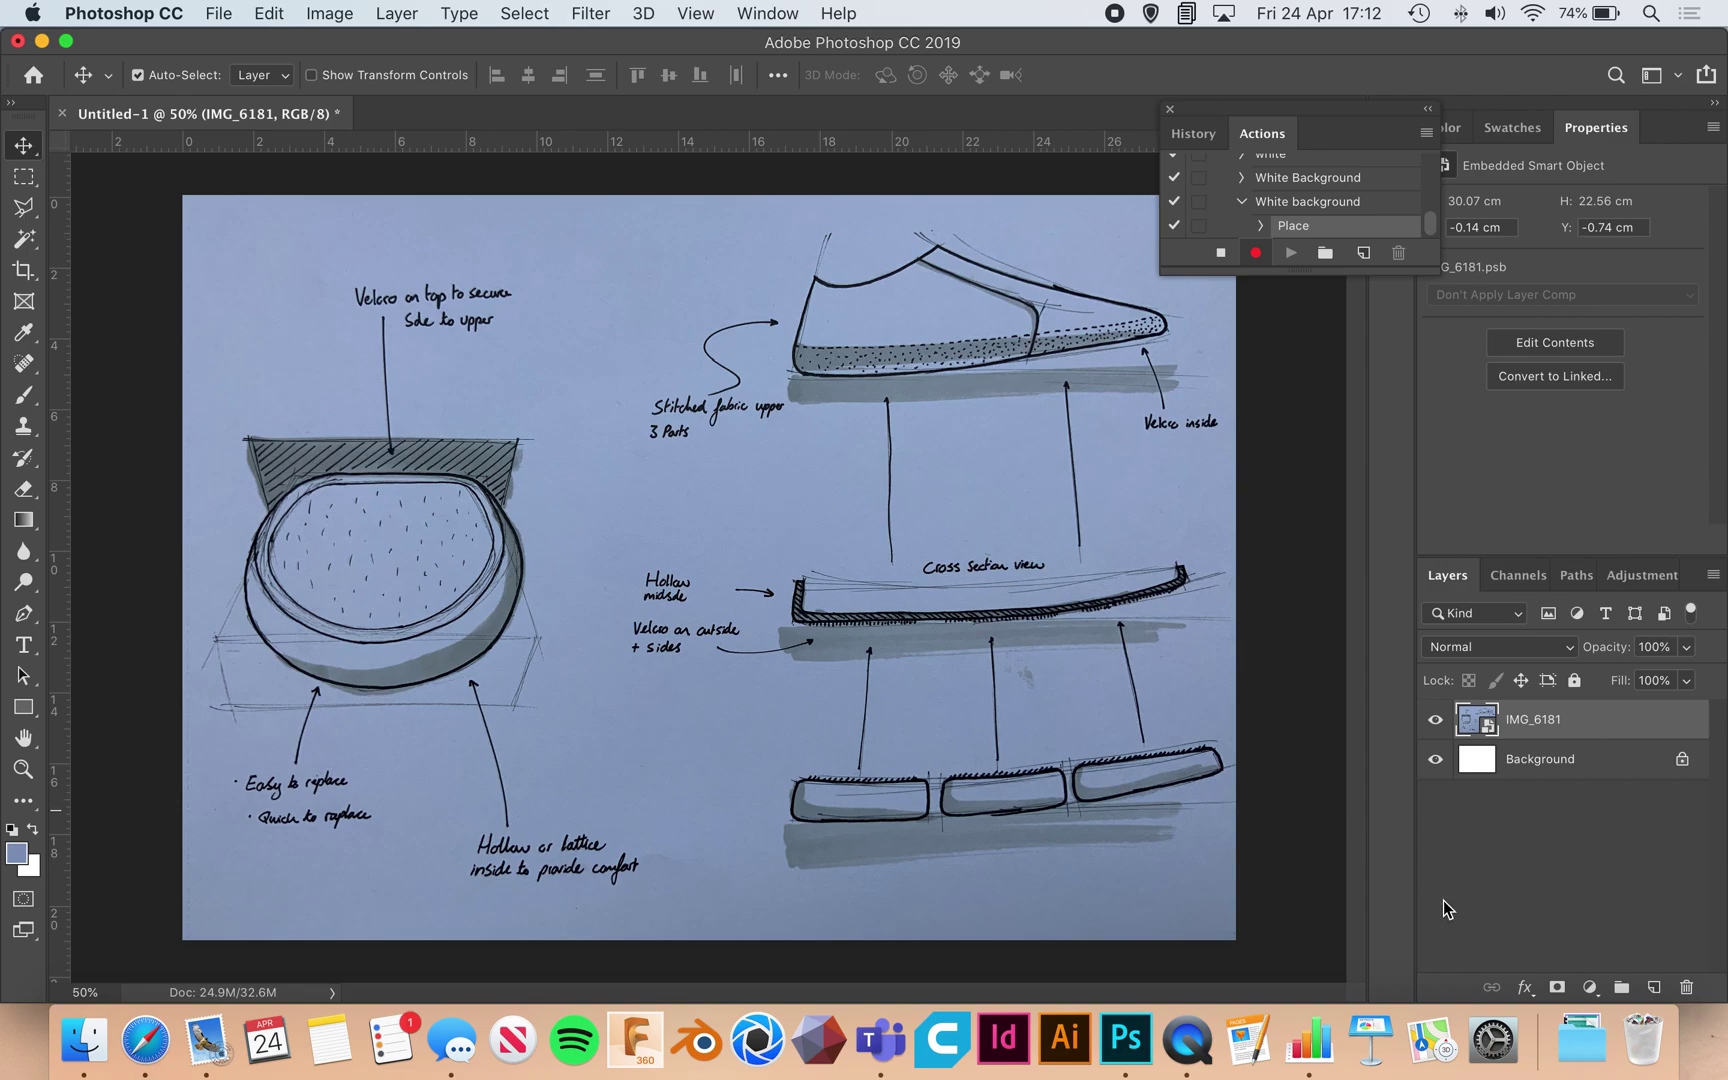
# Add a Black & White adjustment layer, then a Levels adjustment layer above it
pyautogui.click(1589, 987)
pyautogui.click(1600, 763)
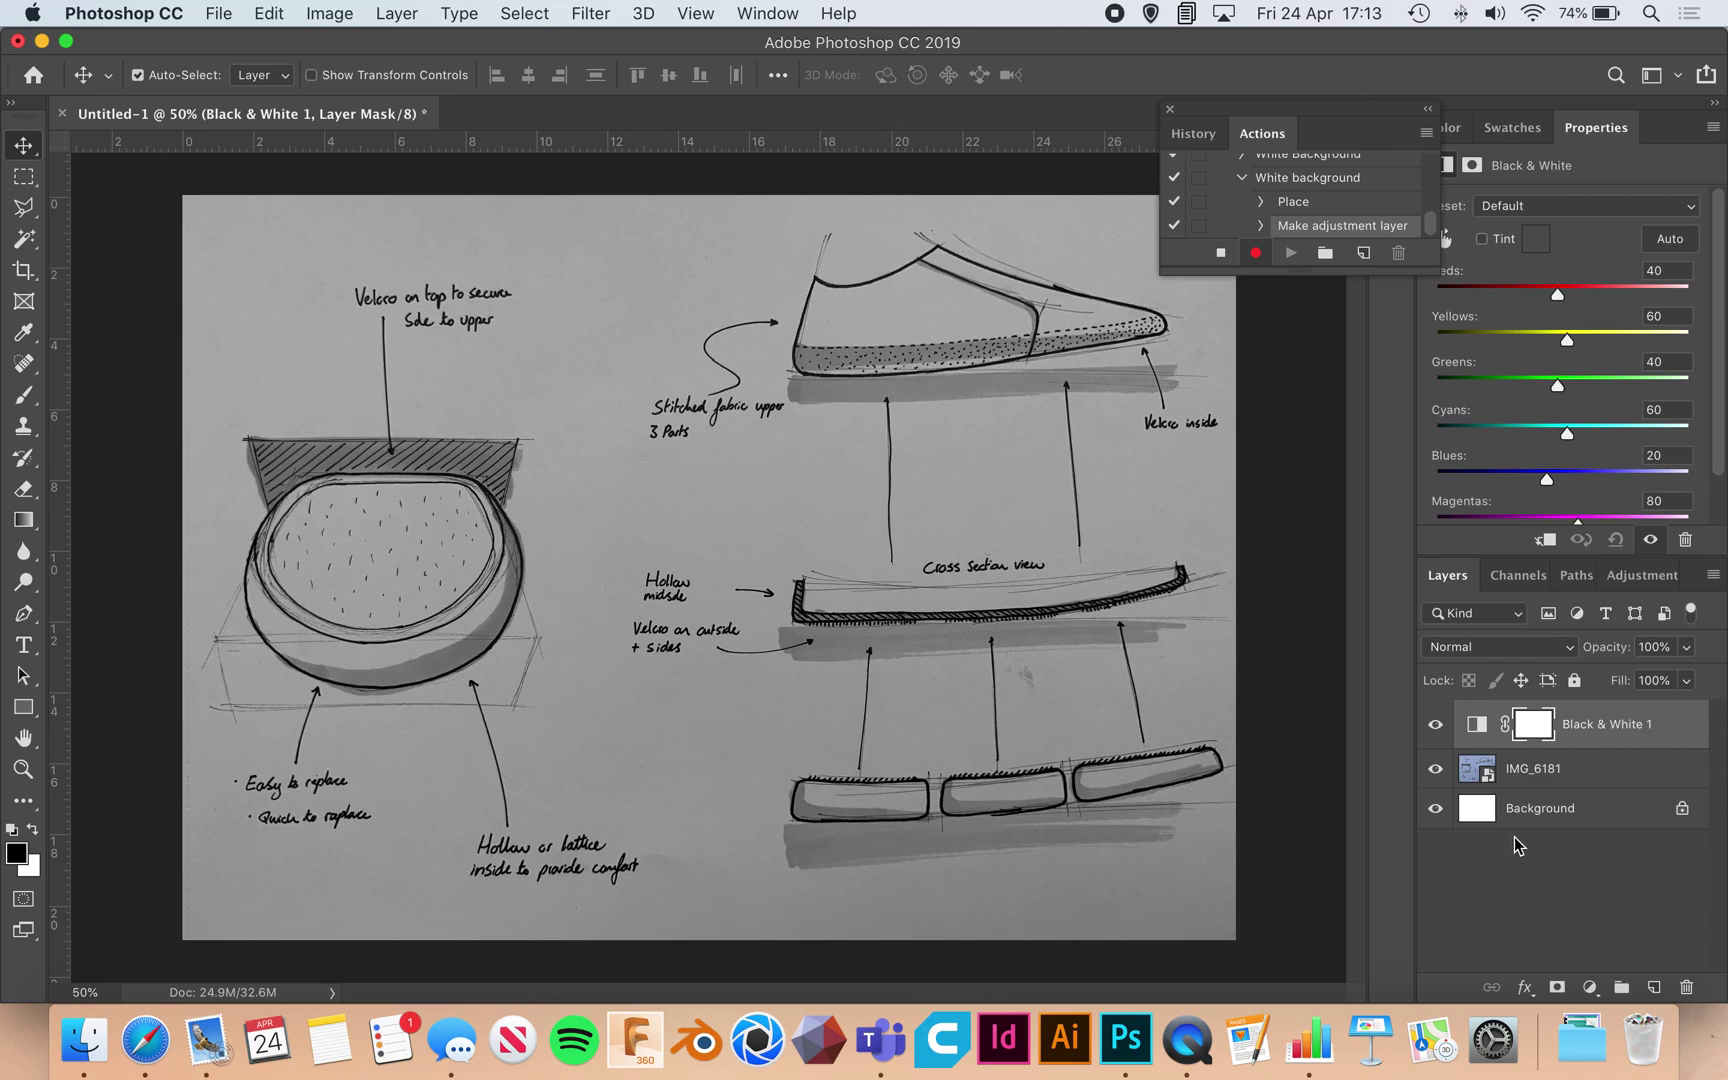
pyautogui.click(1589, 987)
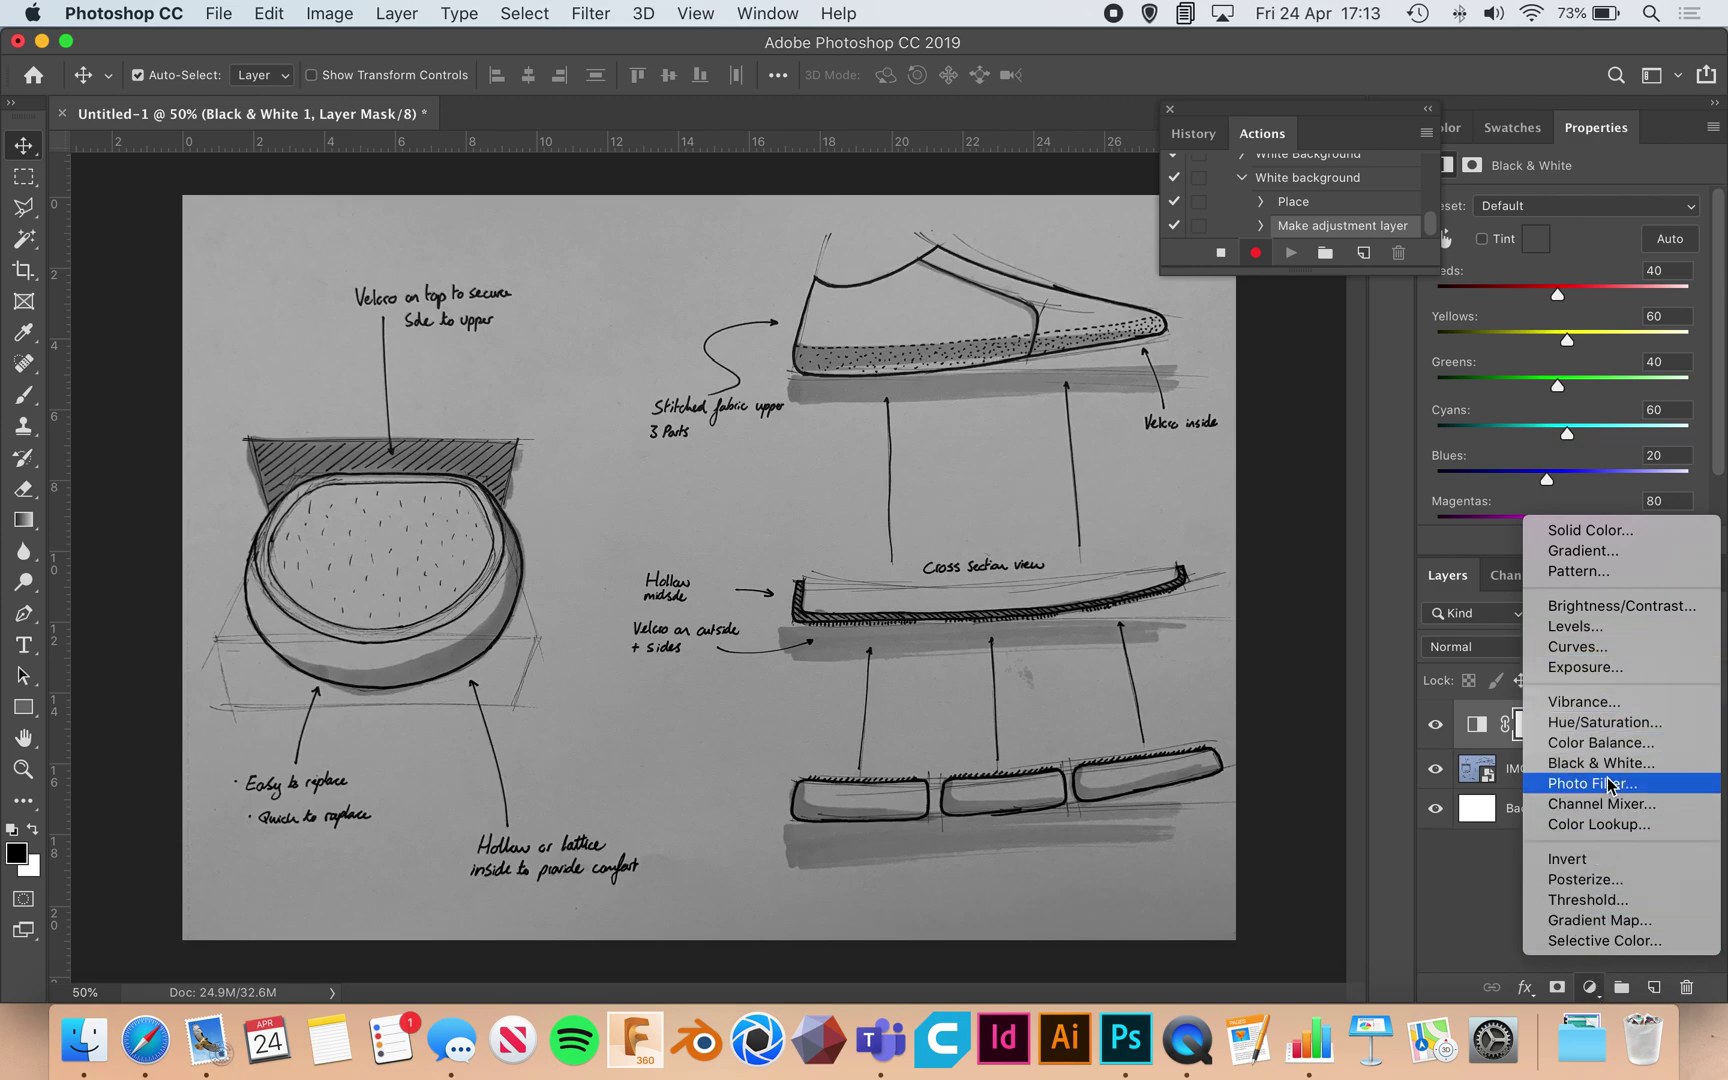
pyautogui.click(1467, 893)
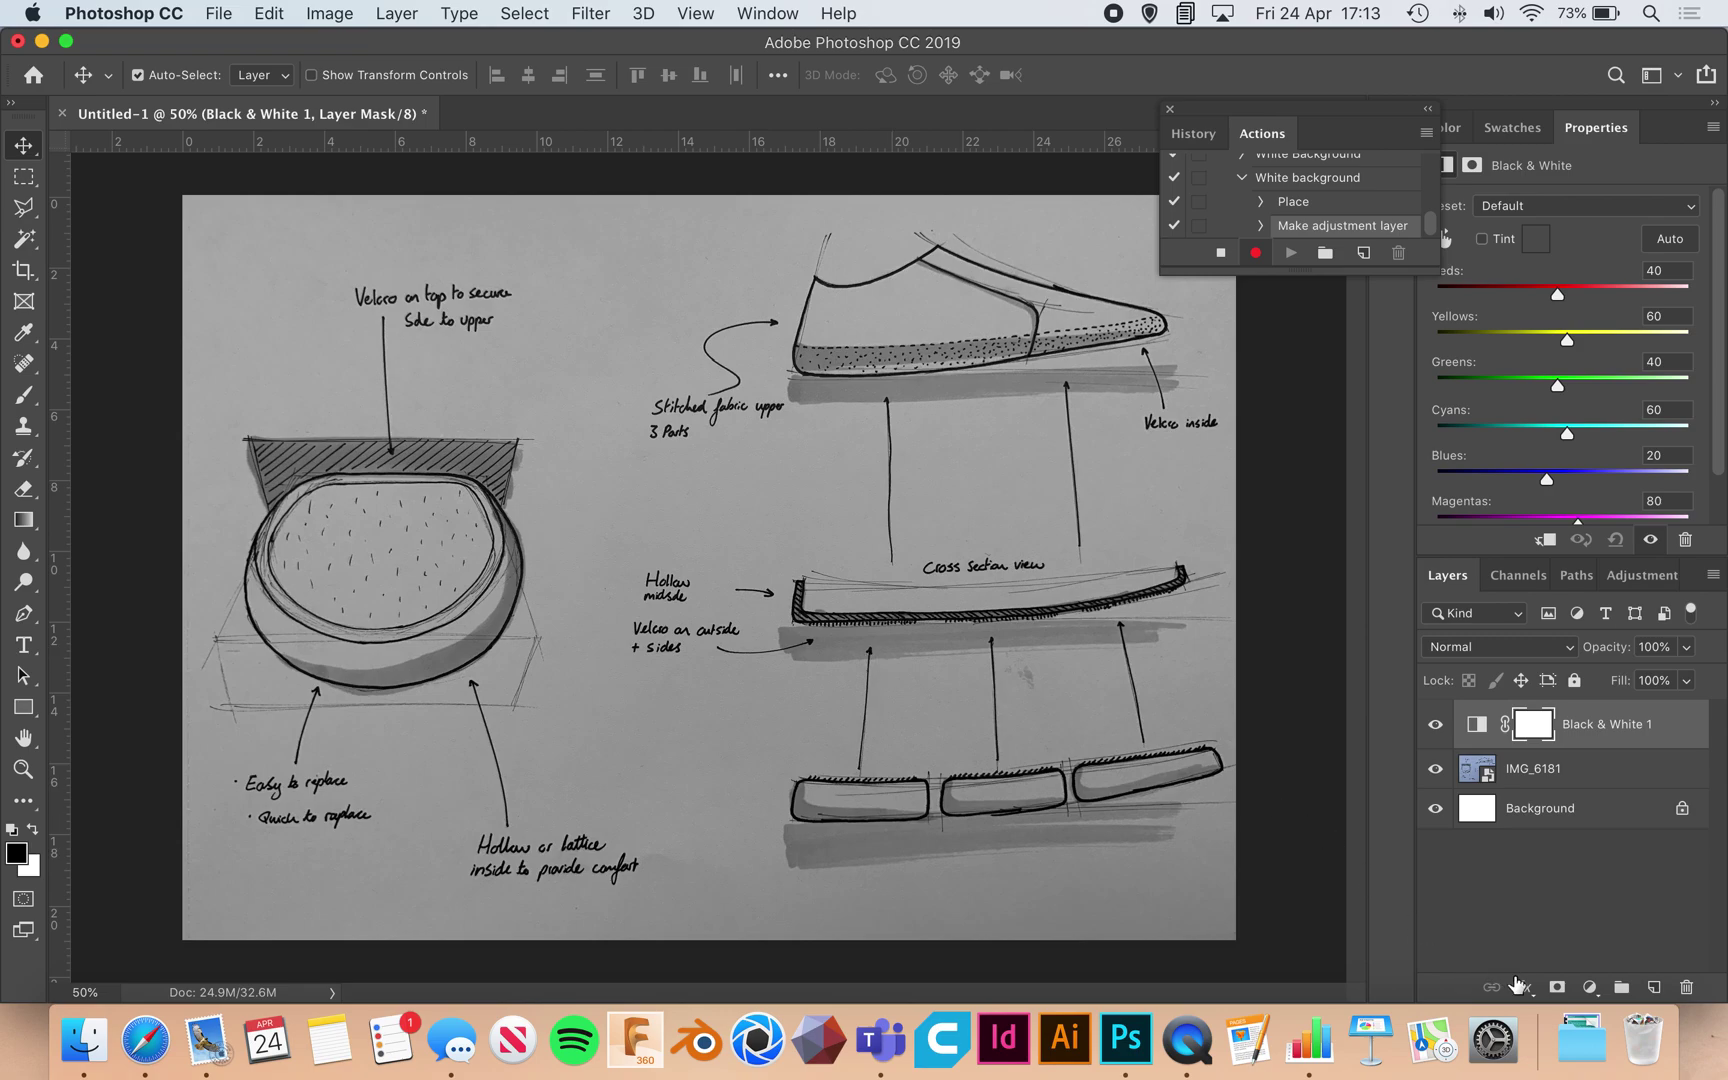
pyautogui.click(1589, 987)
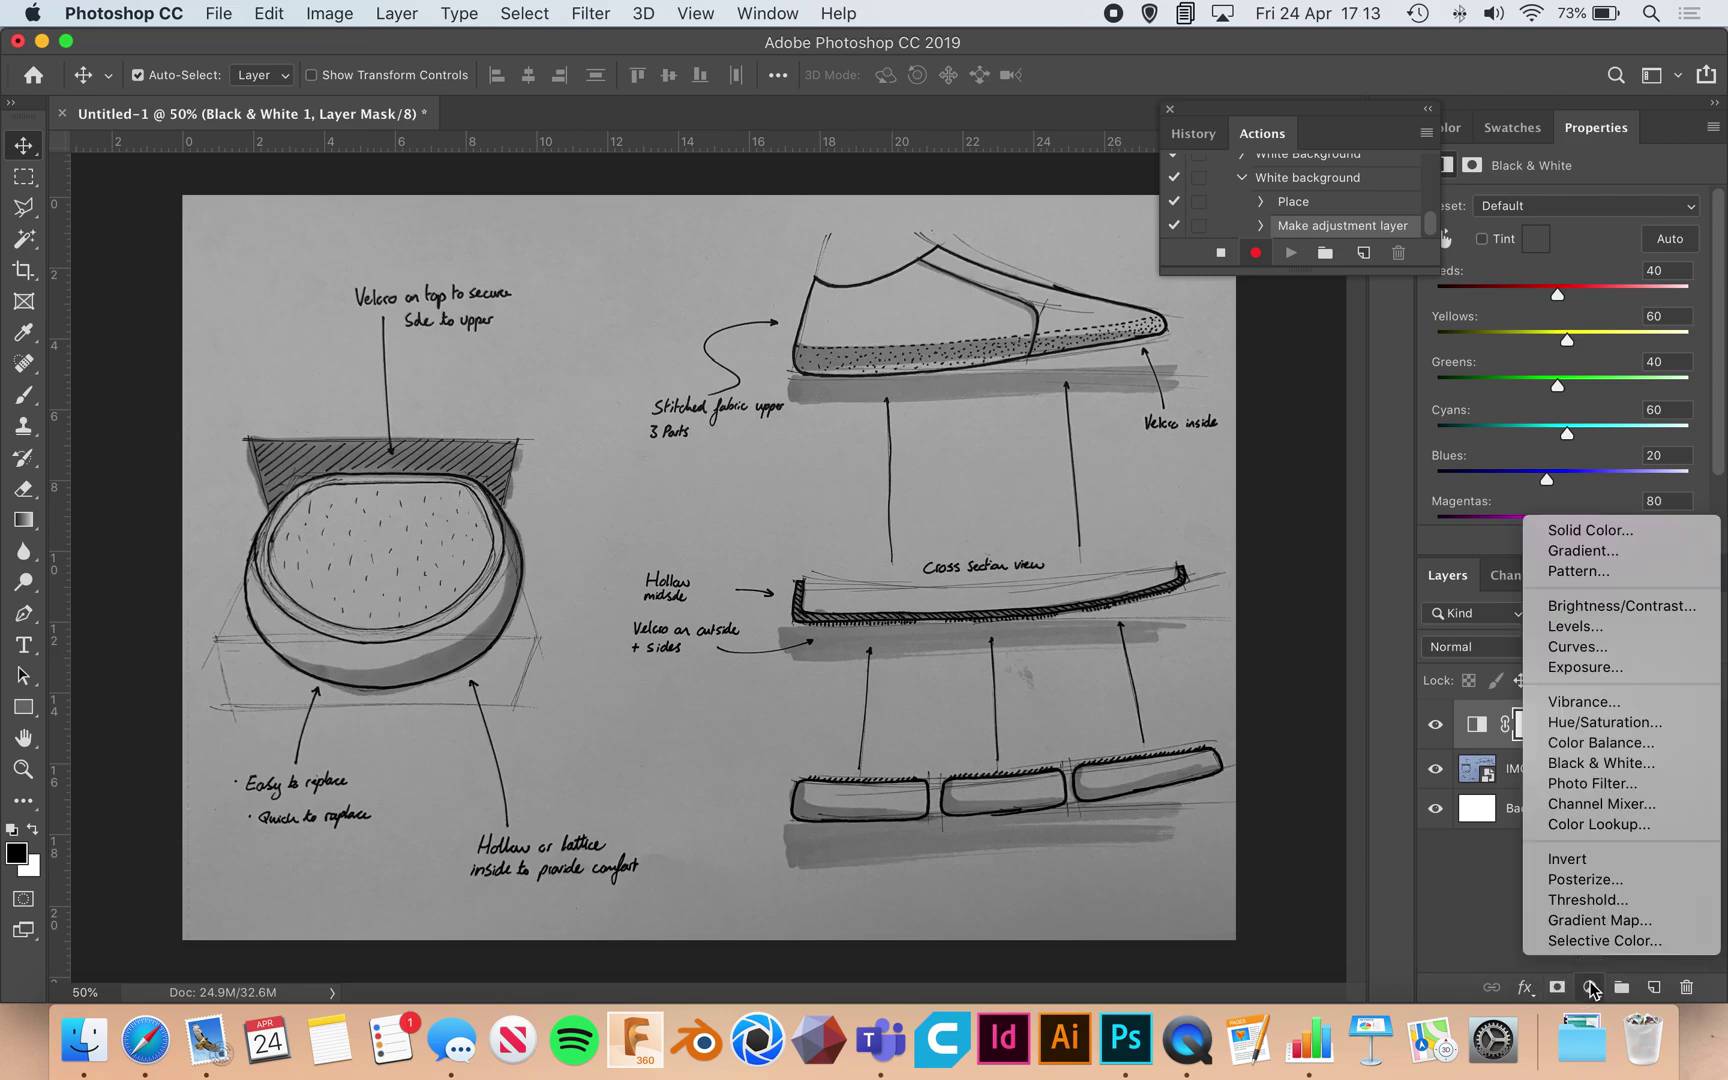
pyautogui.click(1628, 632)
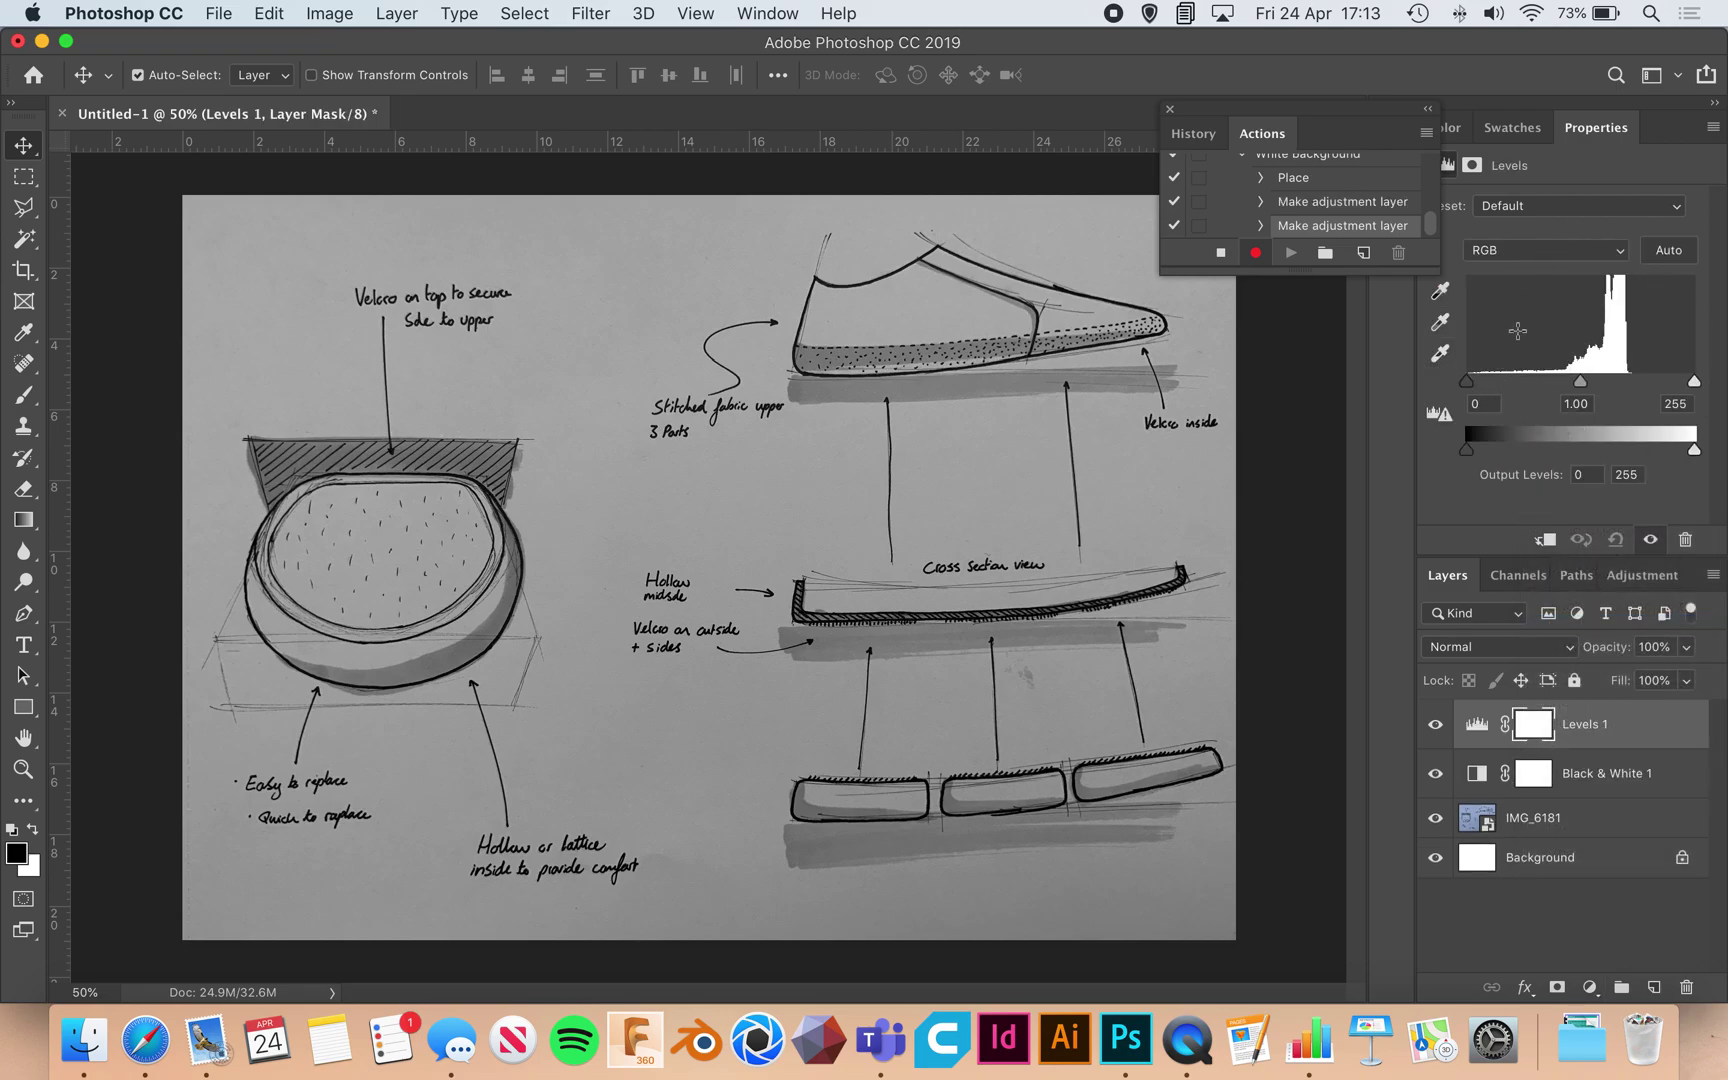
# Set the Levels white point by sampling the paper, resampling to clear remaining grey
pyautogui.click(1440, 356)
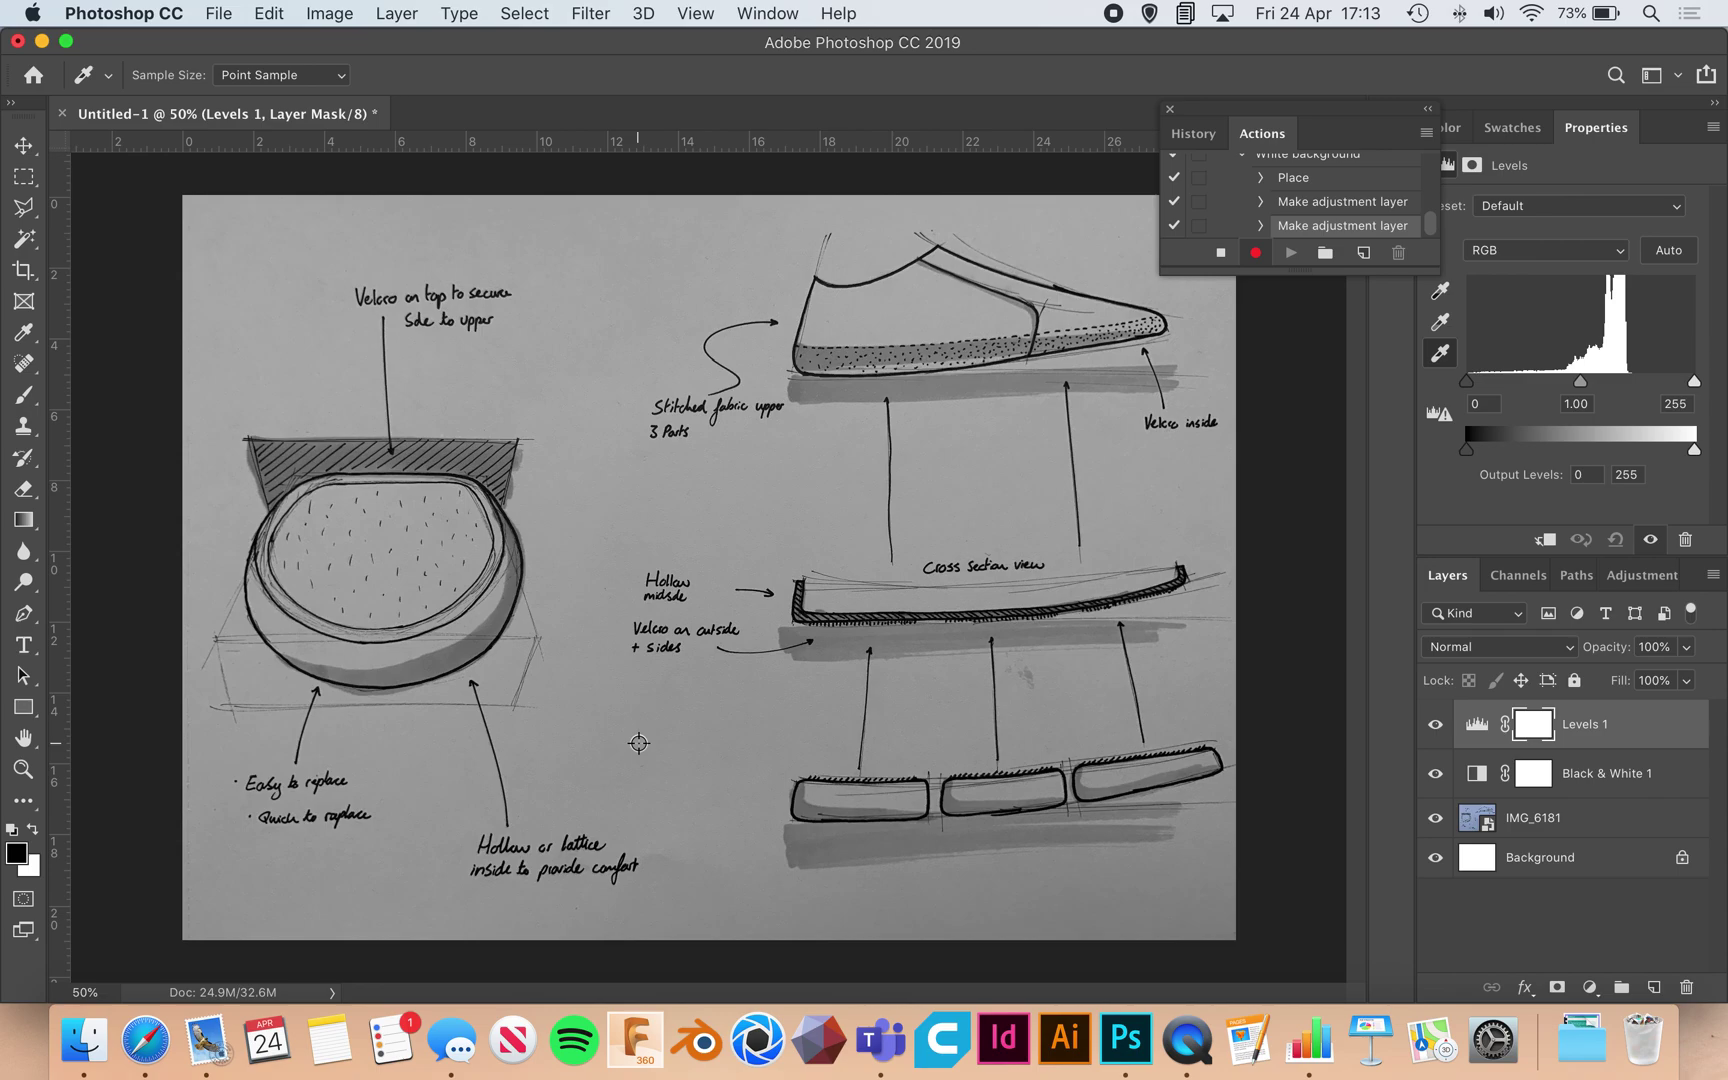
pyautogui.click(674, 736)
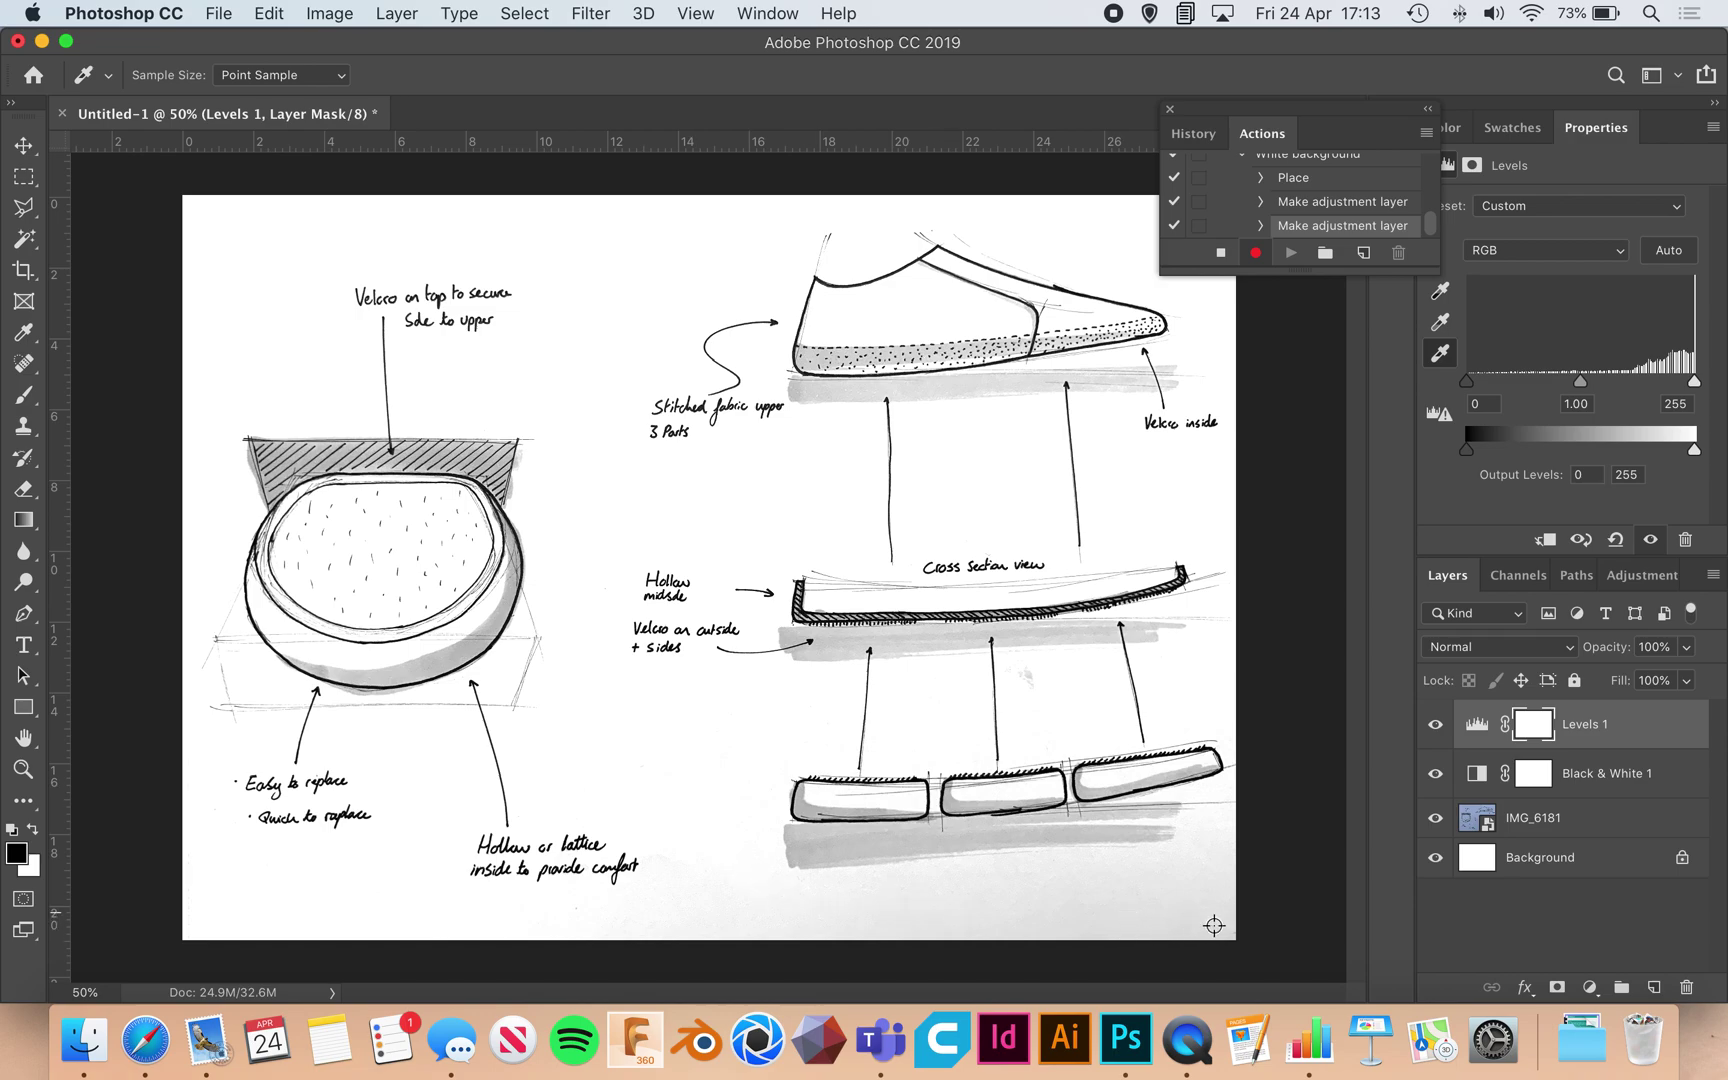
pyautogui.click(1217, 928)
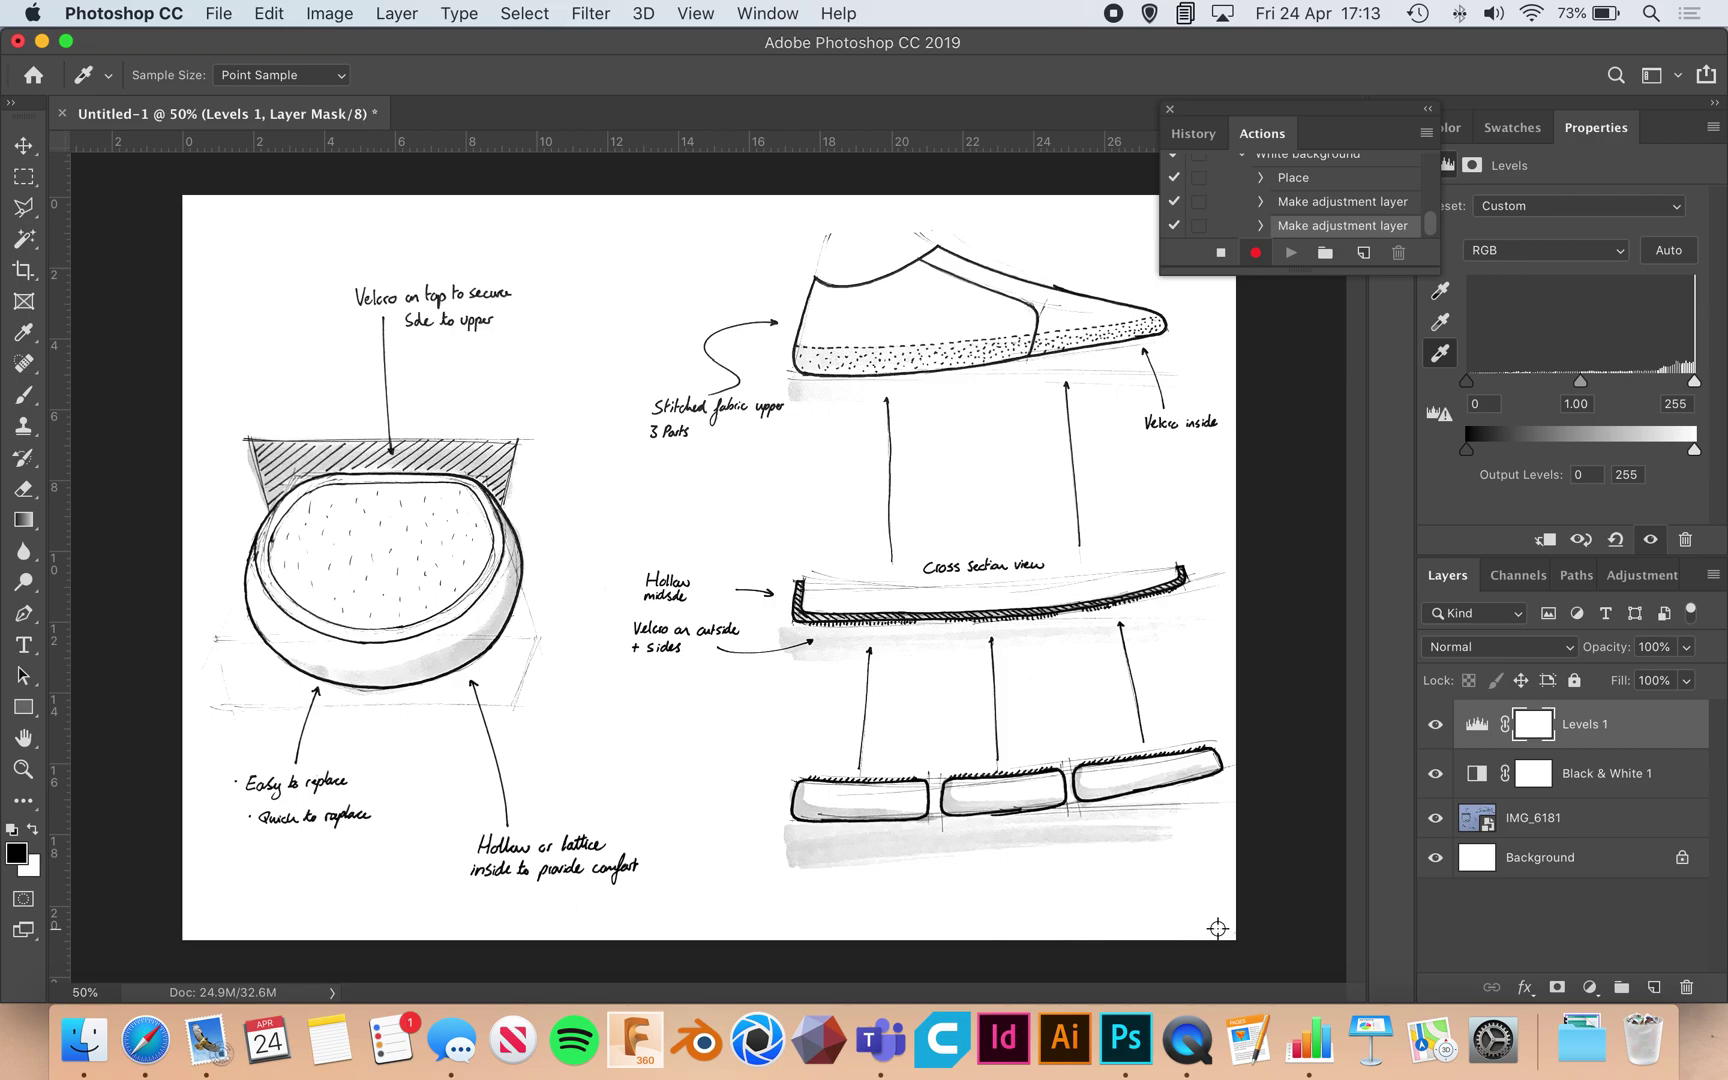
# Set the Levels black point from a dark sketch line, then select the IMG_6181 layer
pyautogui.click(1440, 290)
pyautogui.press('super+equal')
pyautogui.press('super+equal')
pyautogui.press('super+equal')
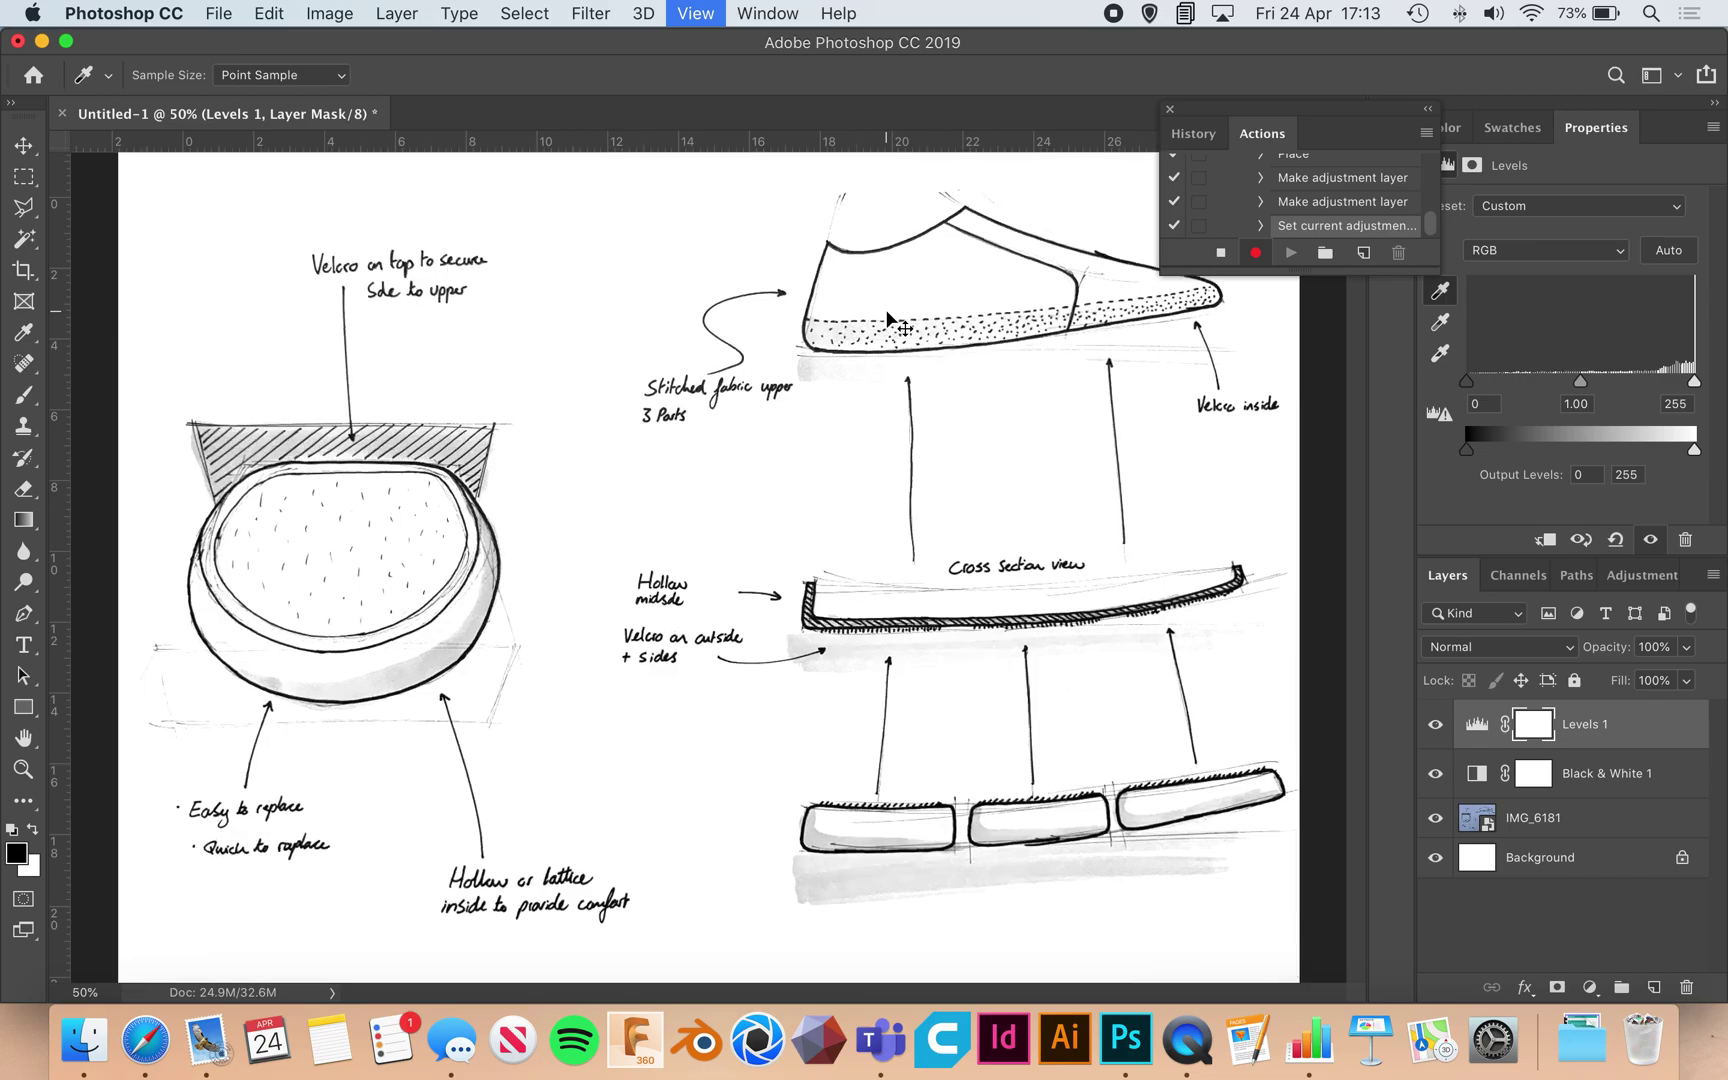
pyautogui.scroll(-5, 887, 312)
pyautogui.hscroll(2, 887, 312)
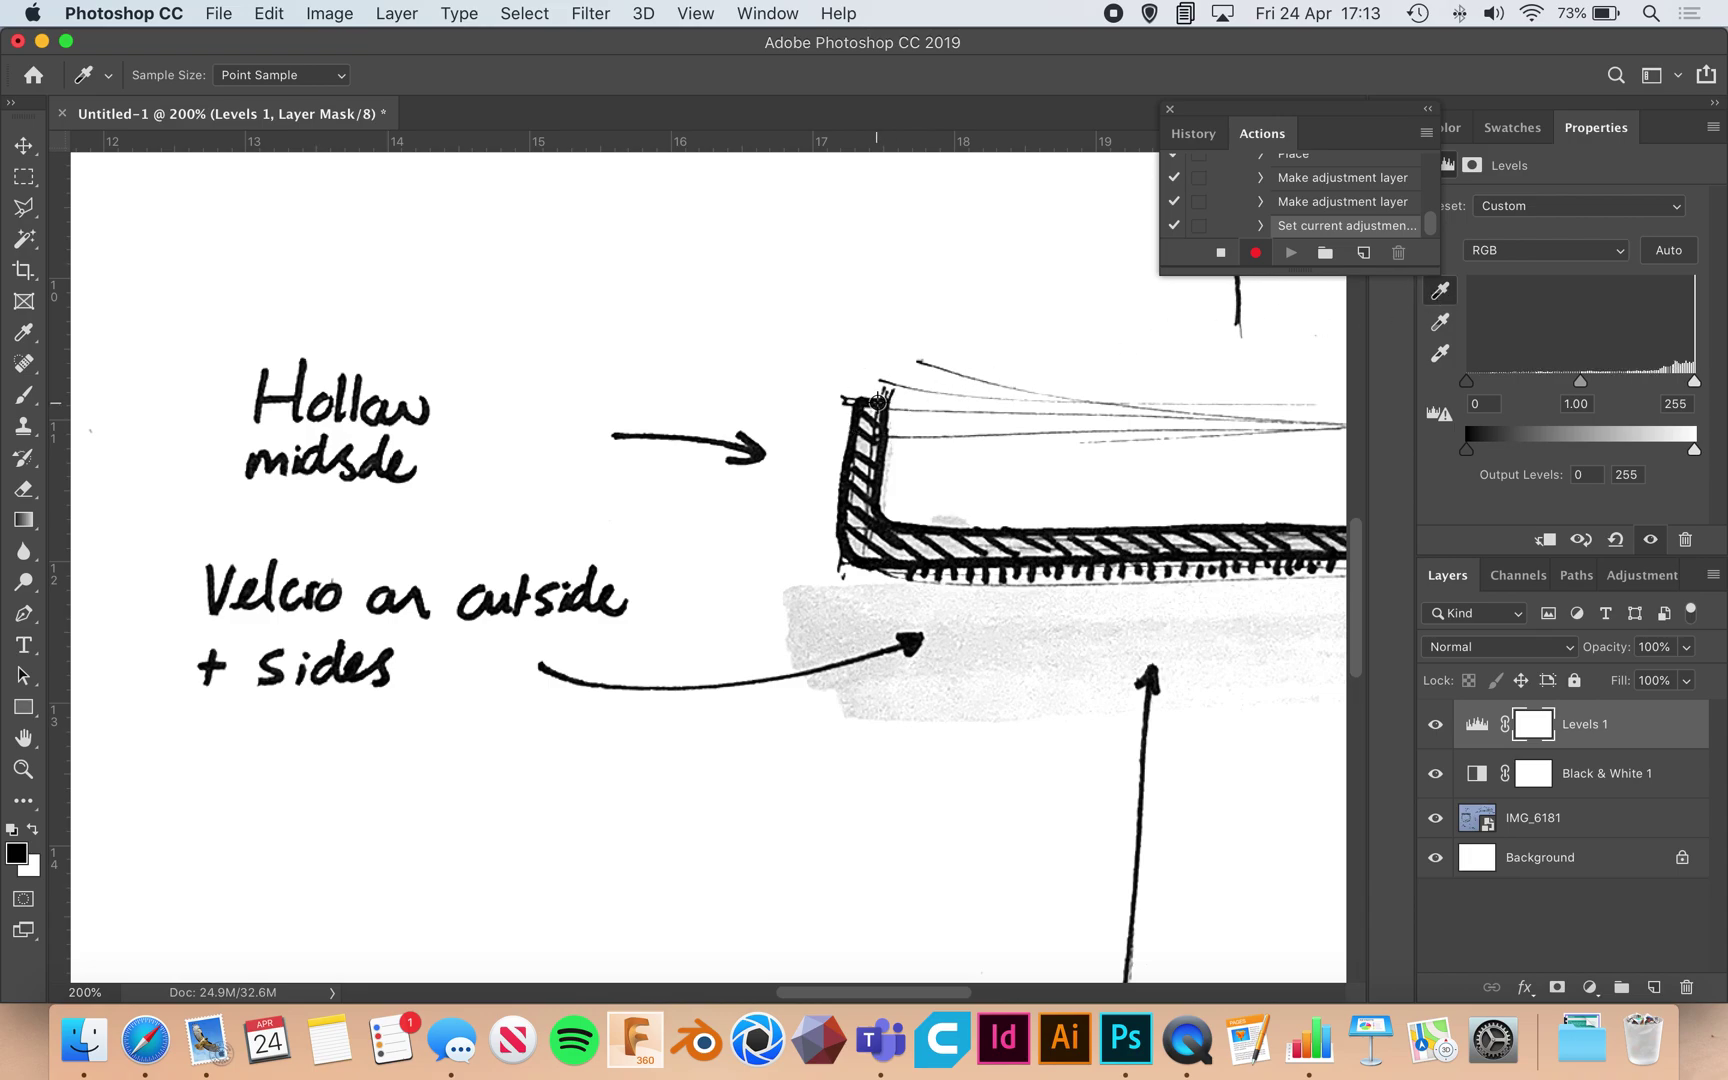
pyautogui.click(841, 492)
pyautogui.click(843, 536)
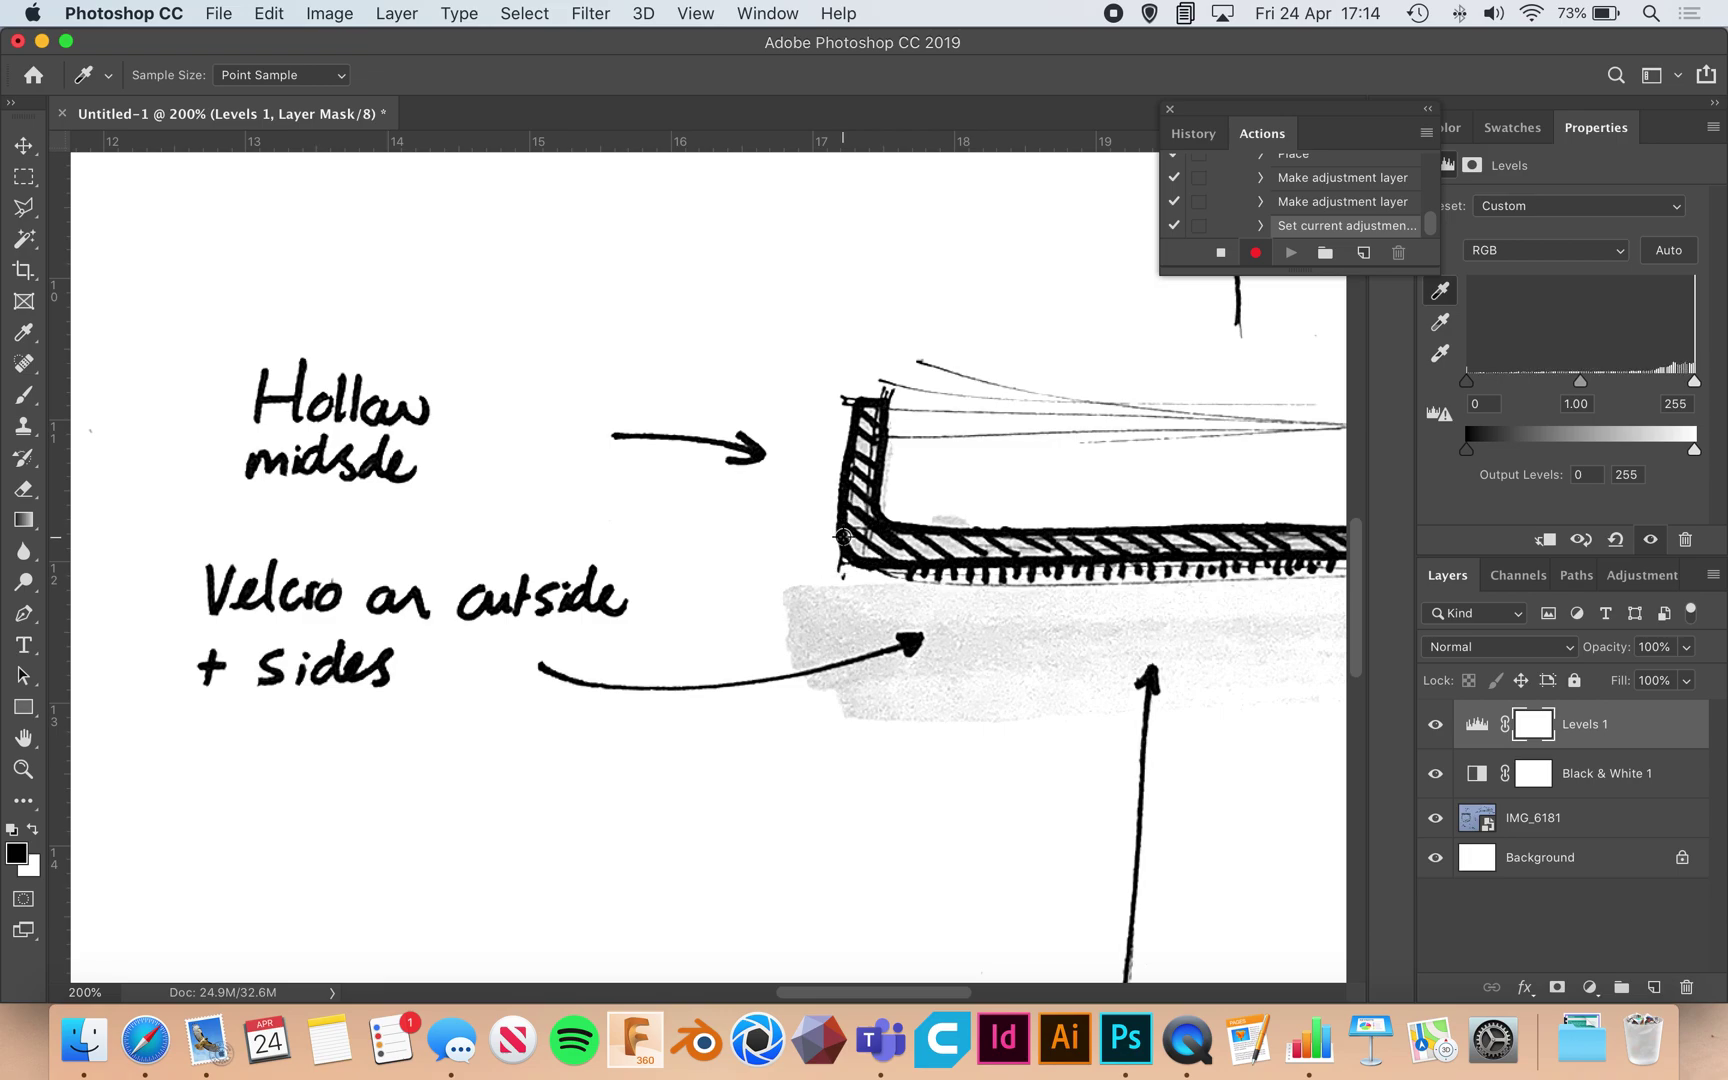
pyautogui.press('super+0')
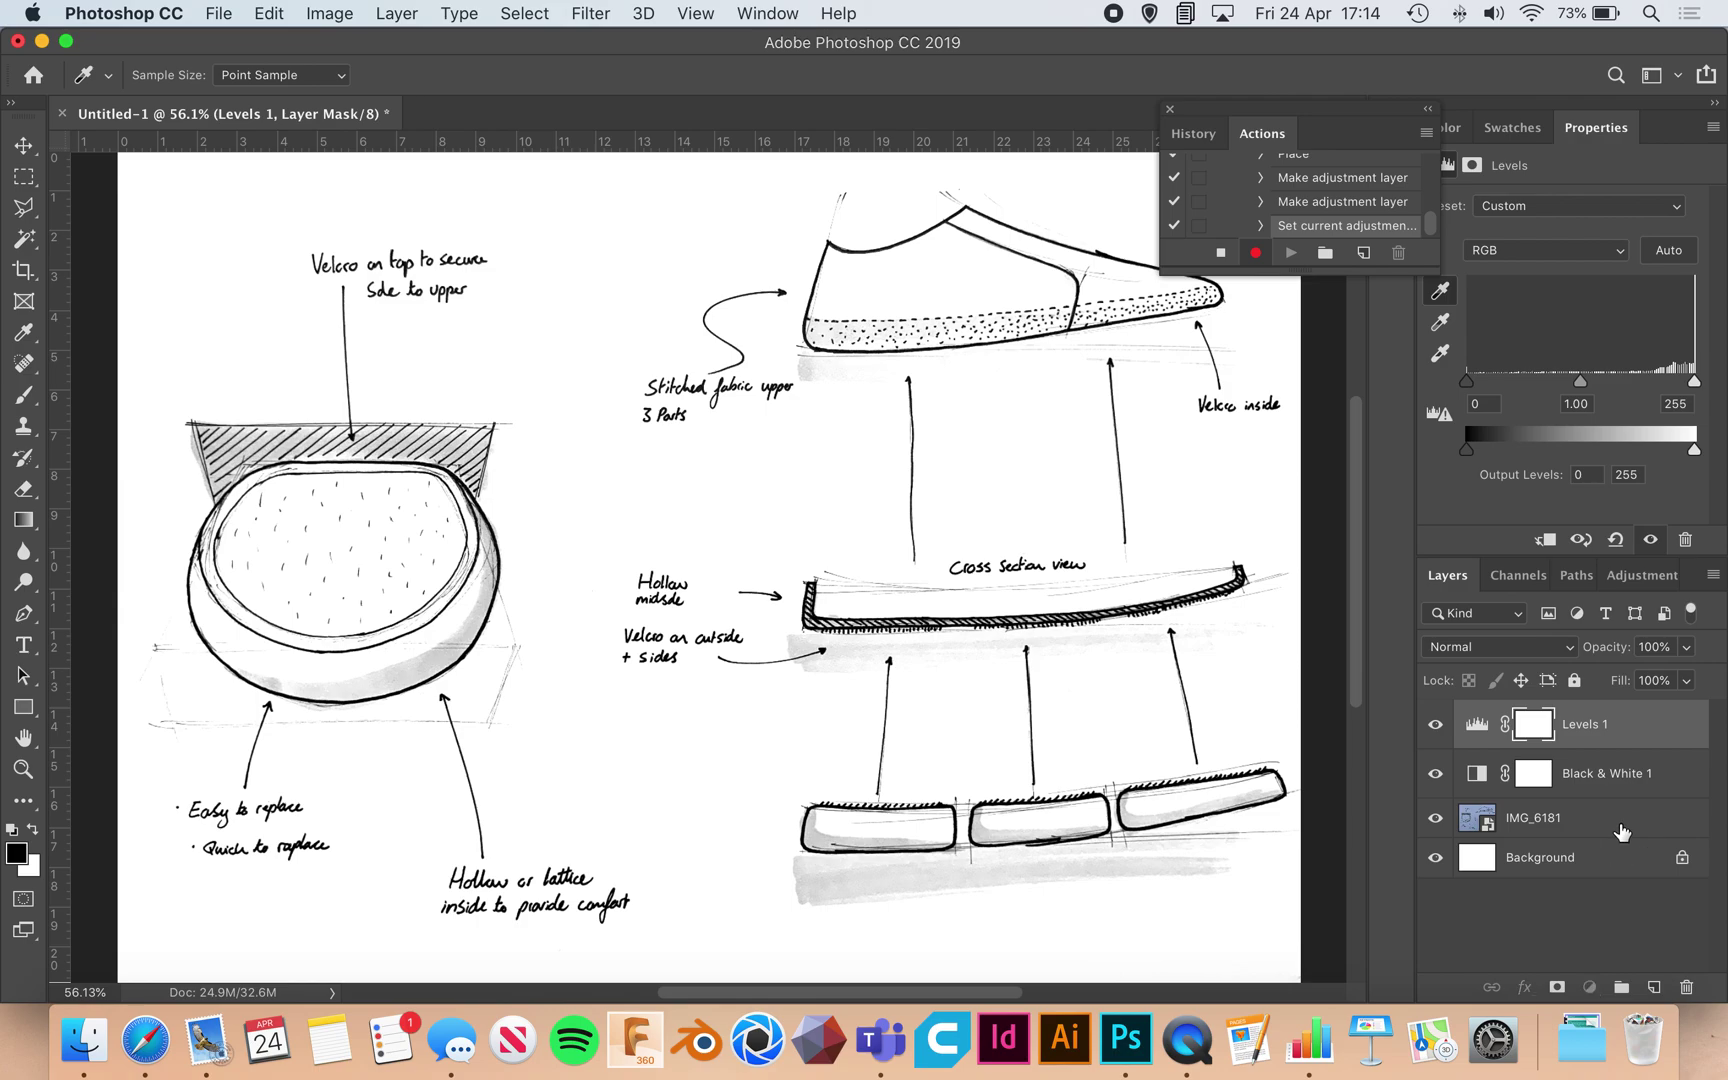
pyautogui.press('v')
pyautogui.click(1625, 822)
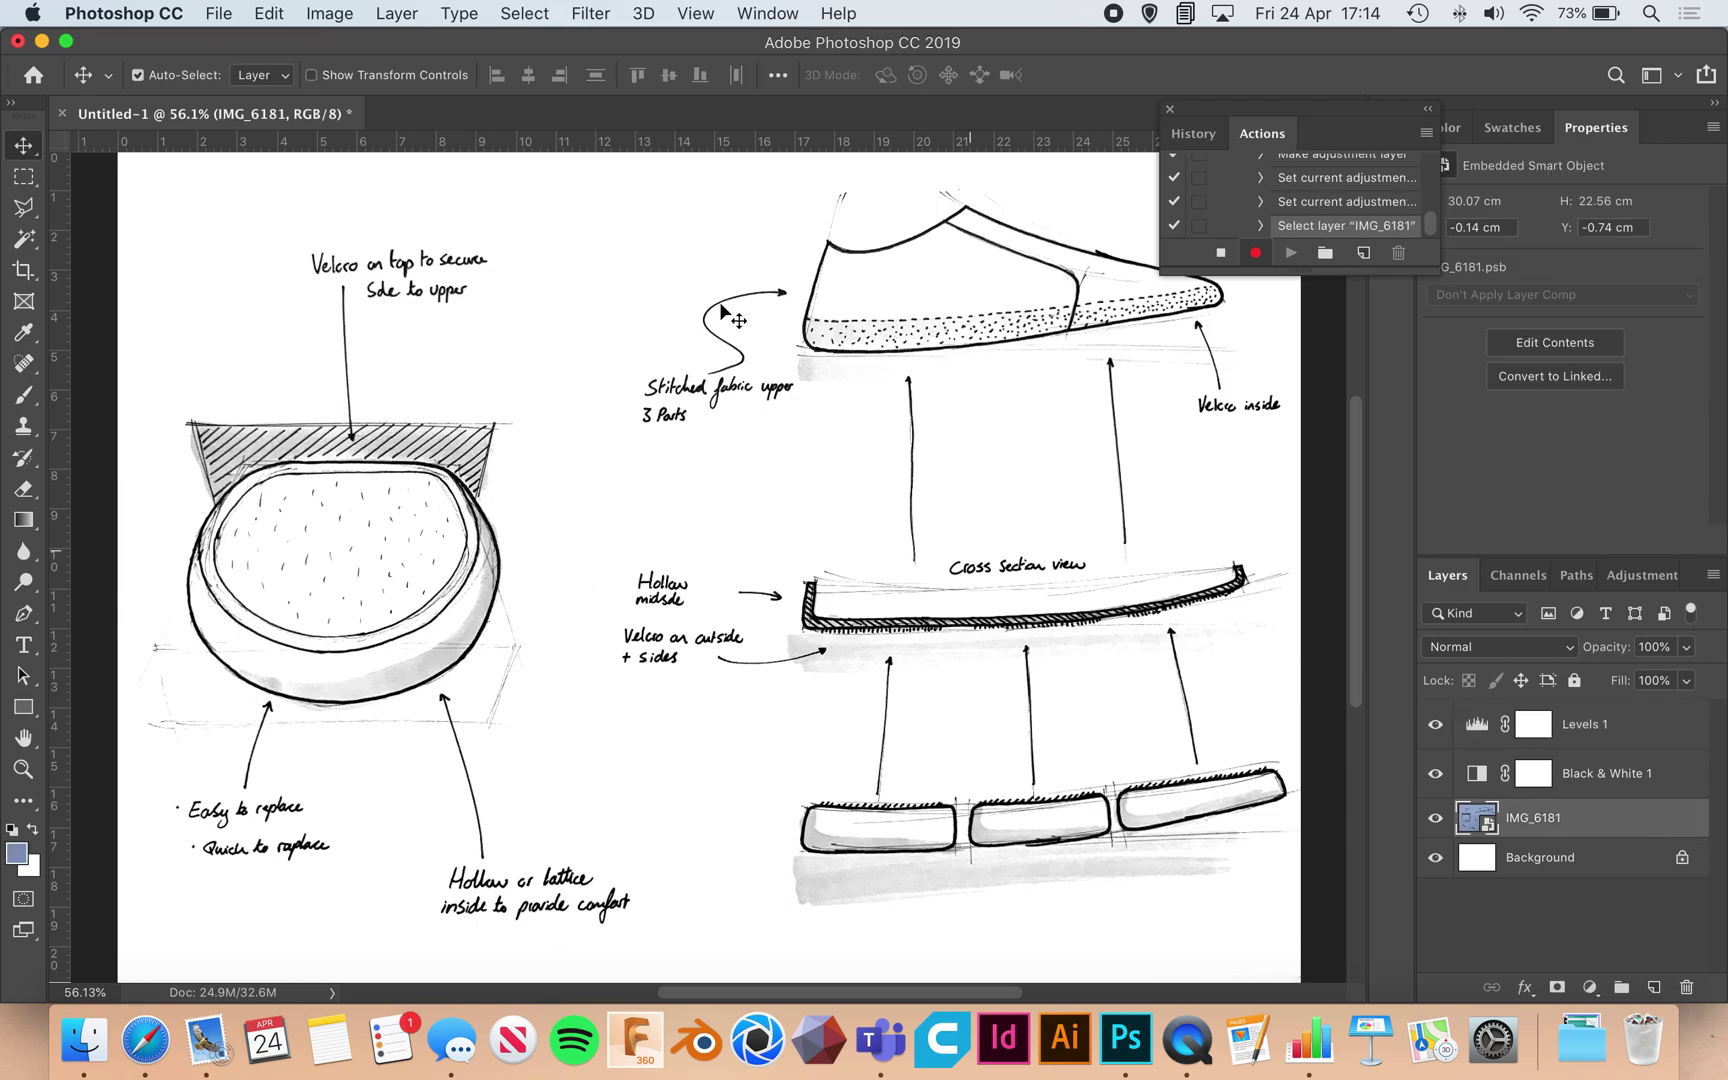
# Select the white paper with Select > Color Range at Fuzziness 152
pyautogui.click(543, 15)
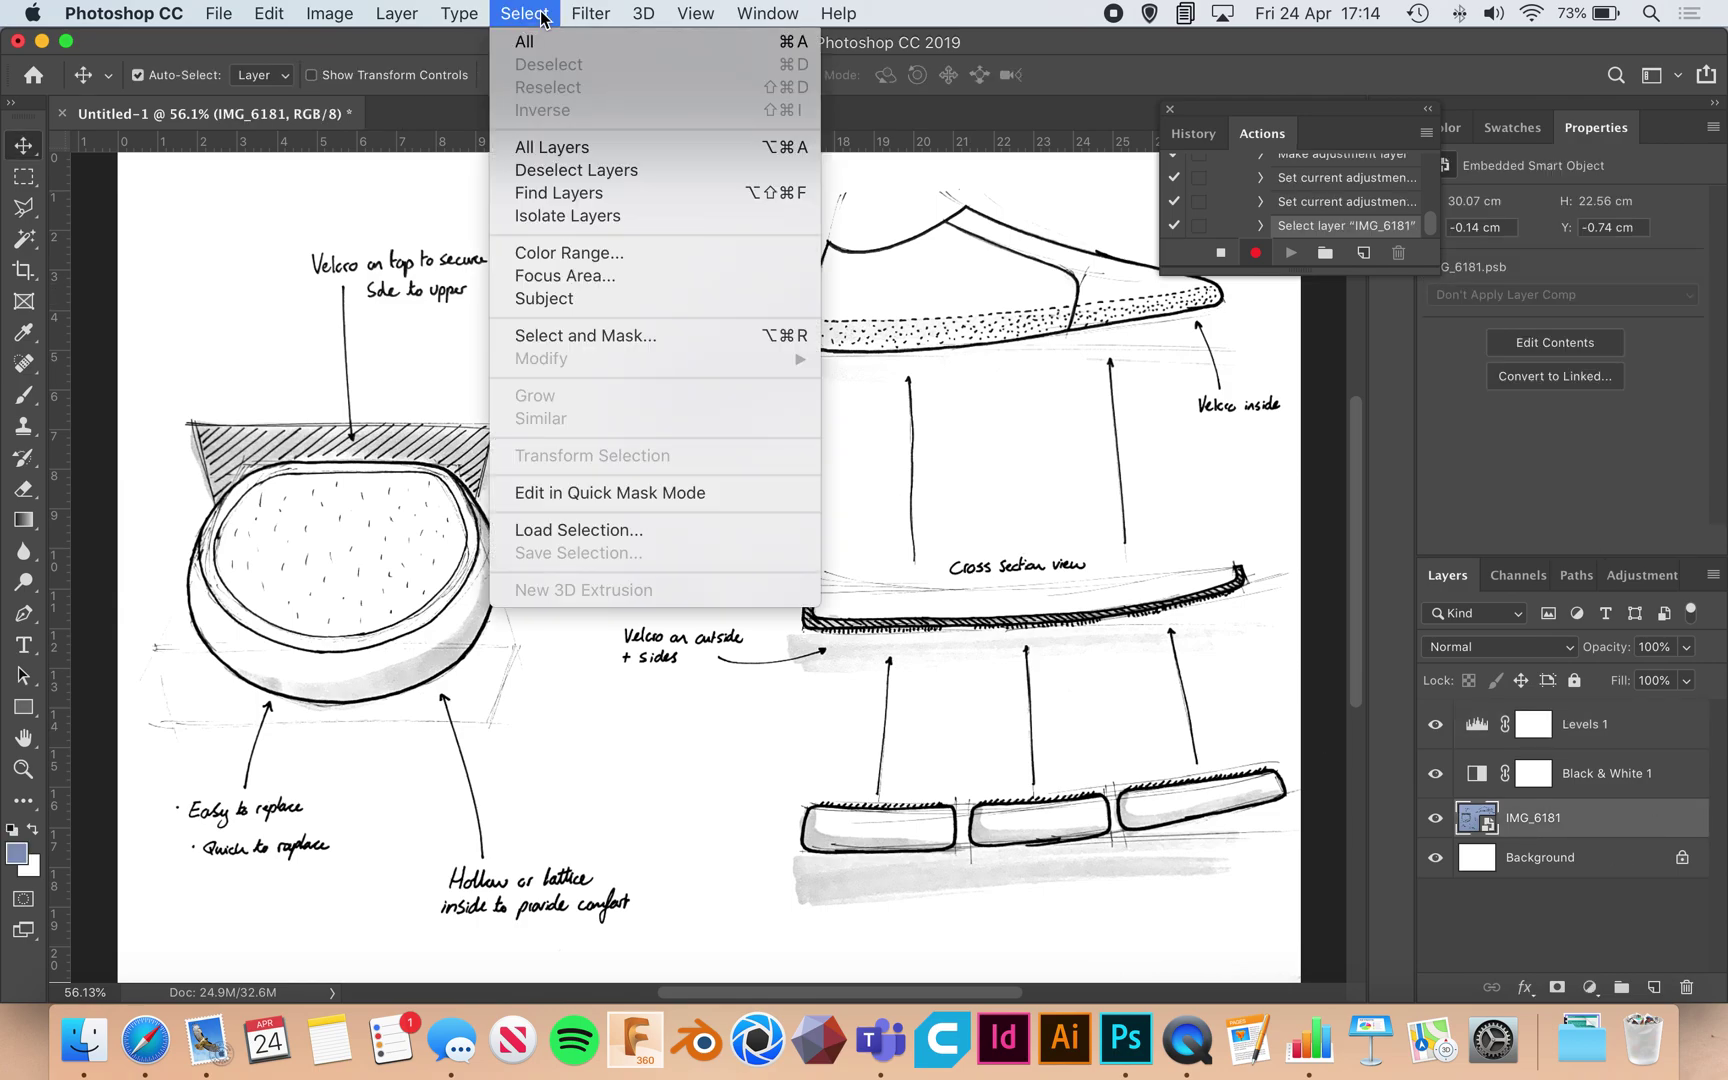
pyautogui.click(606, 251)
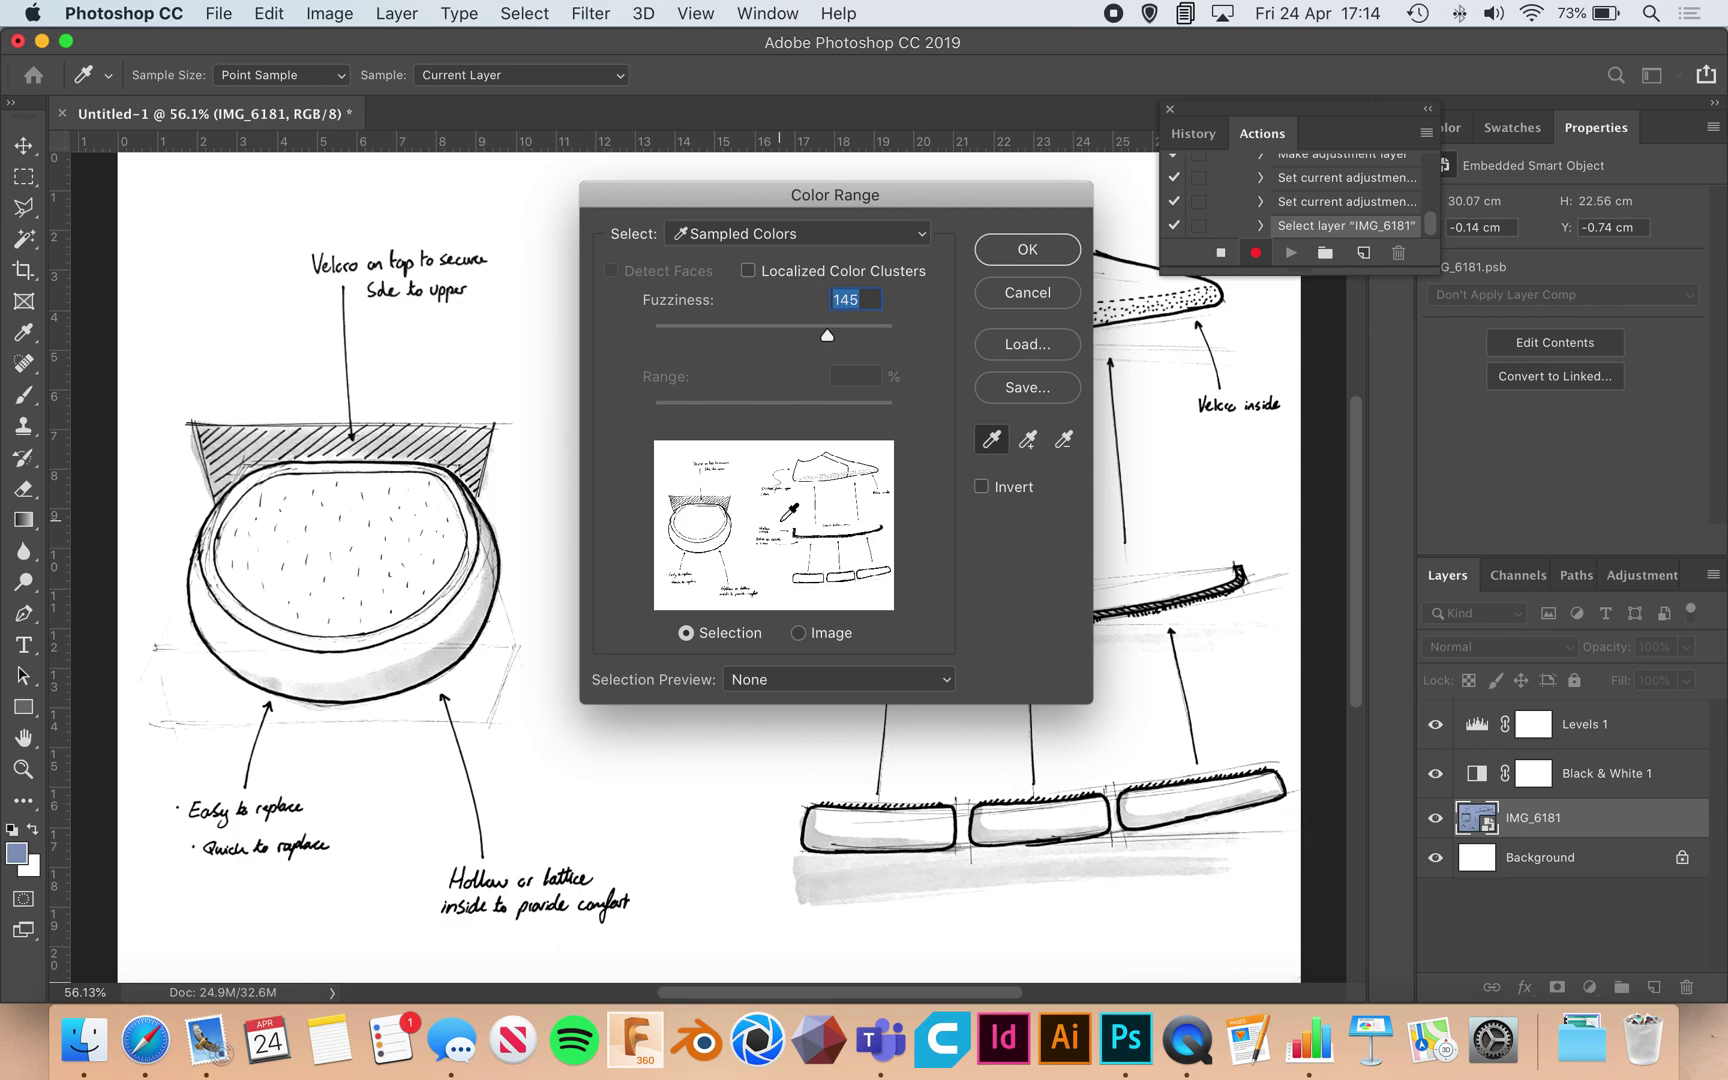
pyautogui.moveTo(826, 336); pyautogui.dragTo(642, 333)
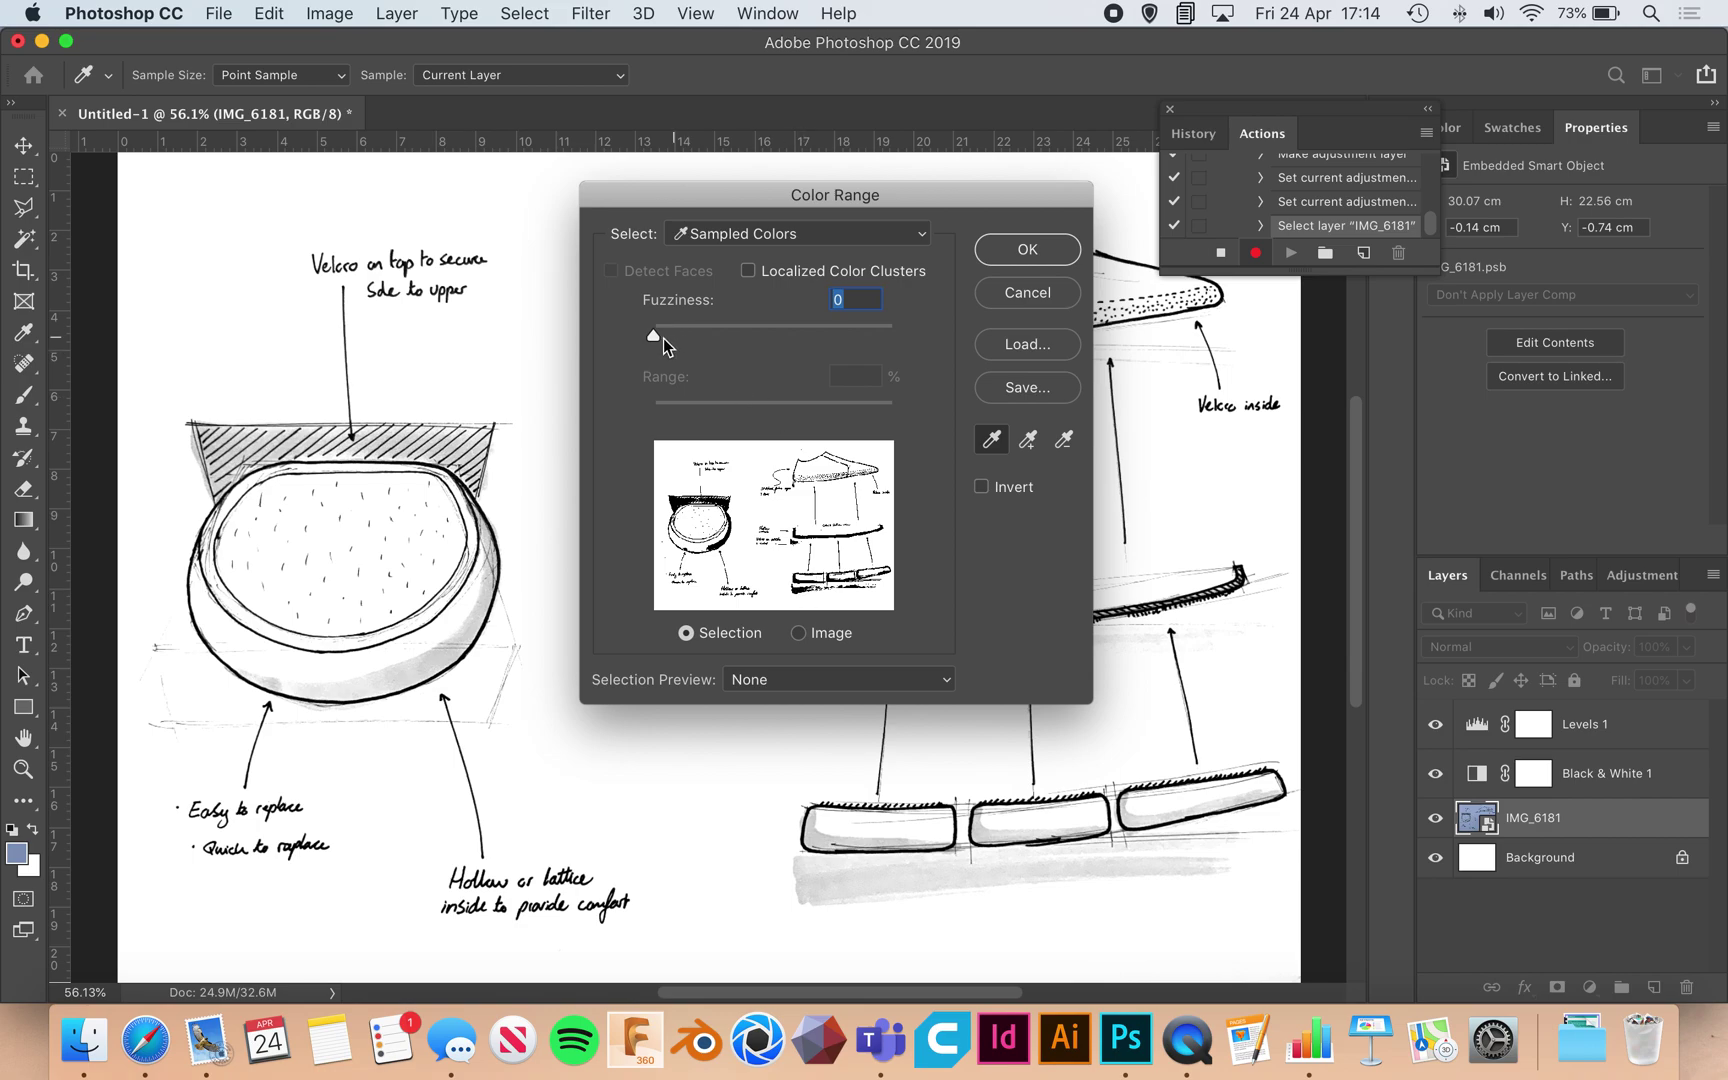
pyautogui.moveTo(655, 338); pyautogui.dragTo(836, 352)
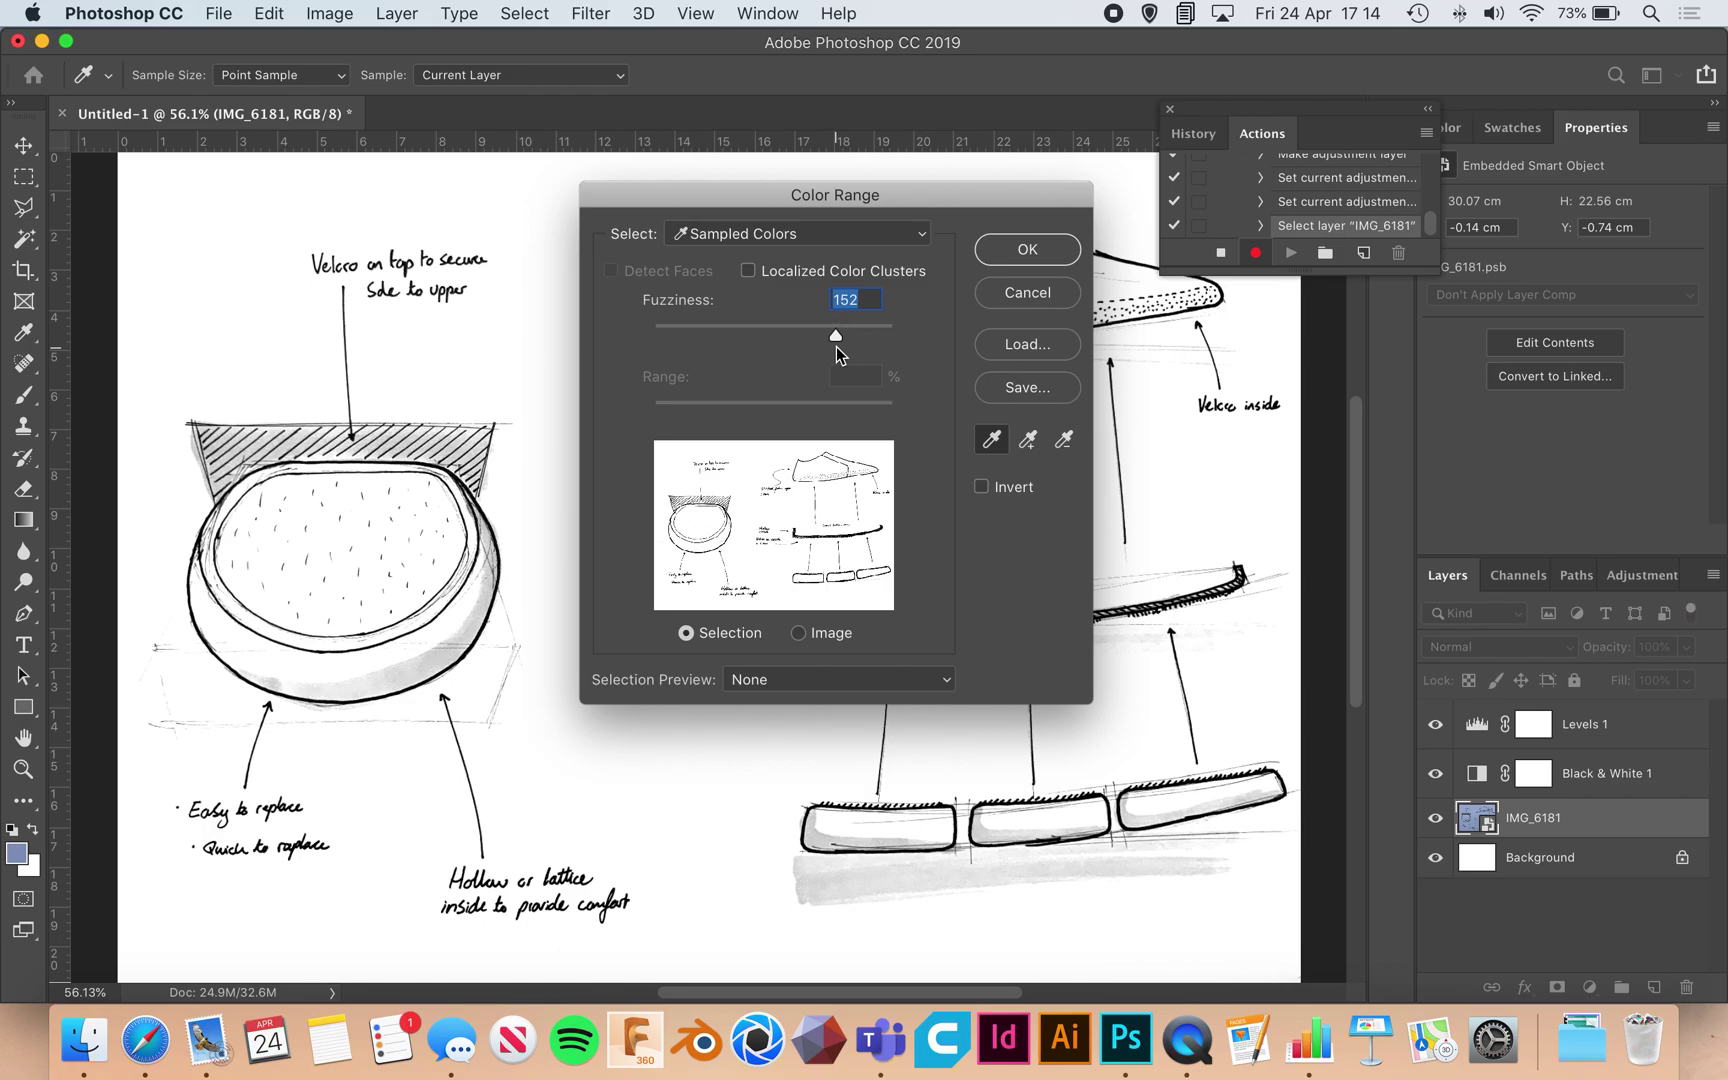
pyautogui.click(1026, 252)
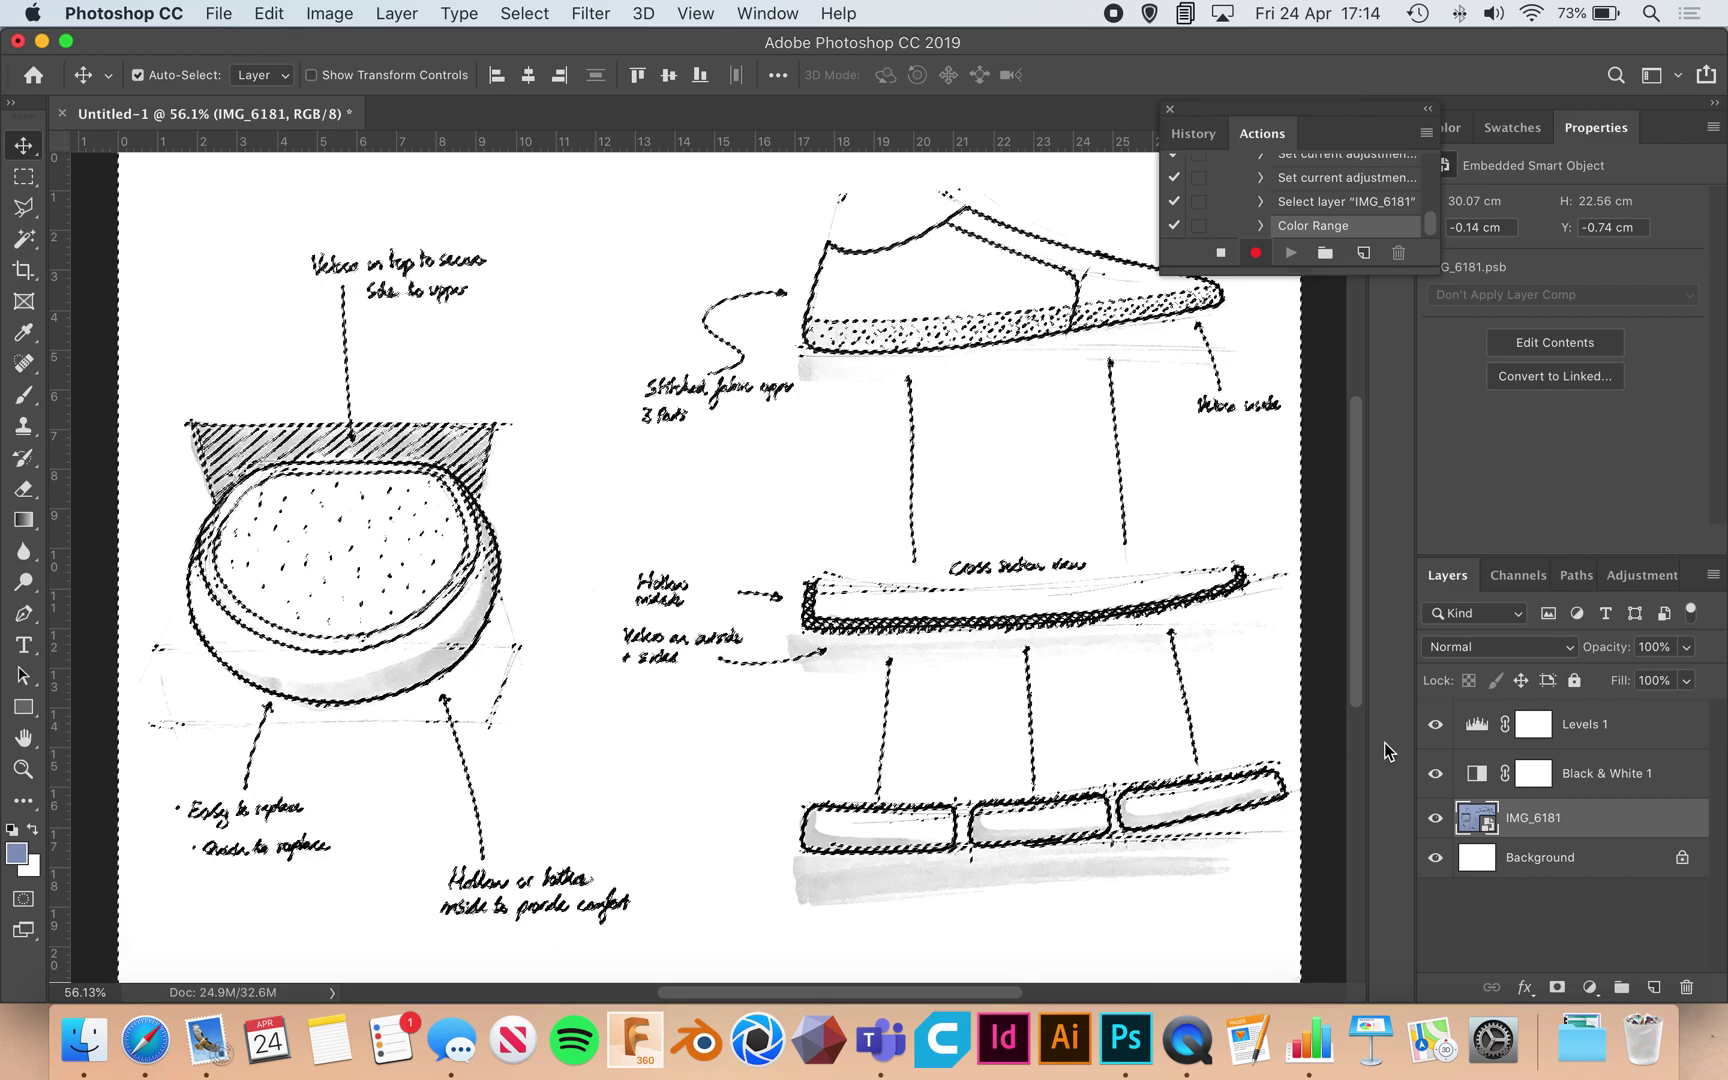
# Turn the selection into a mask on IMG_6181, invert it, and hide the Background layer
pyautogui.click(1557, 988)
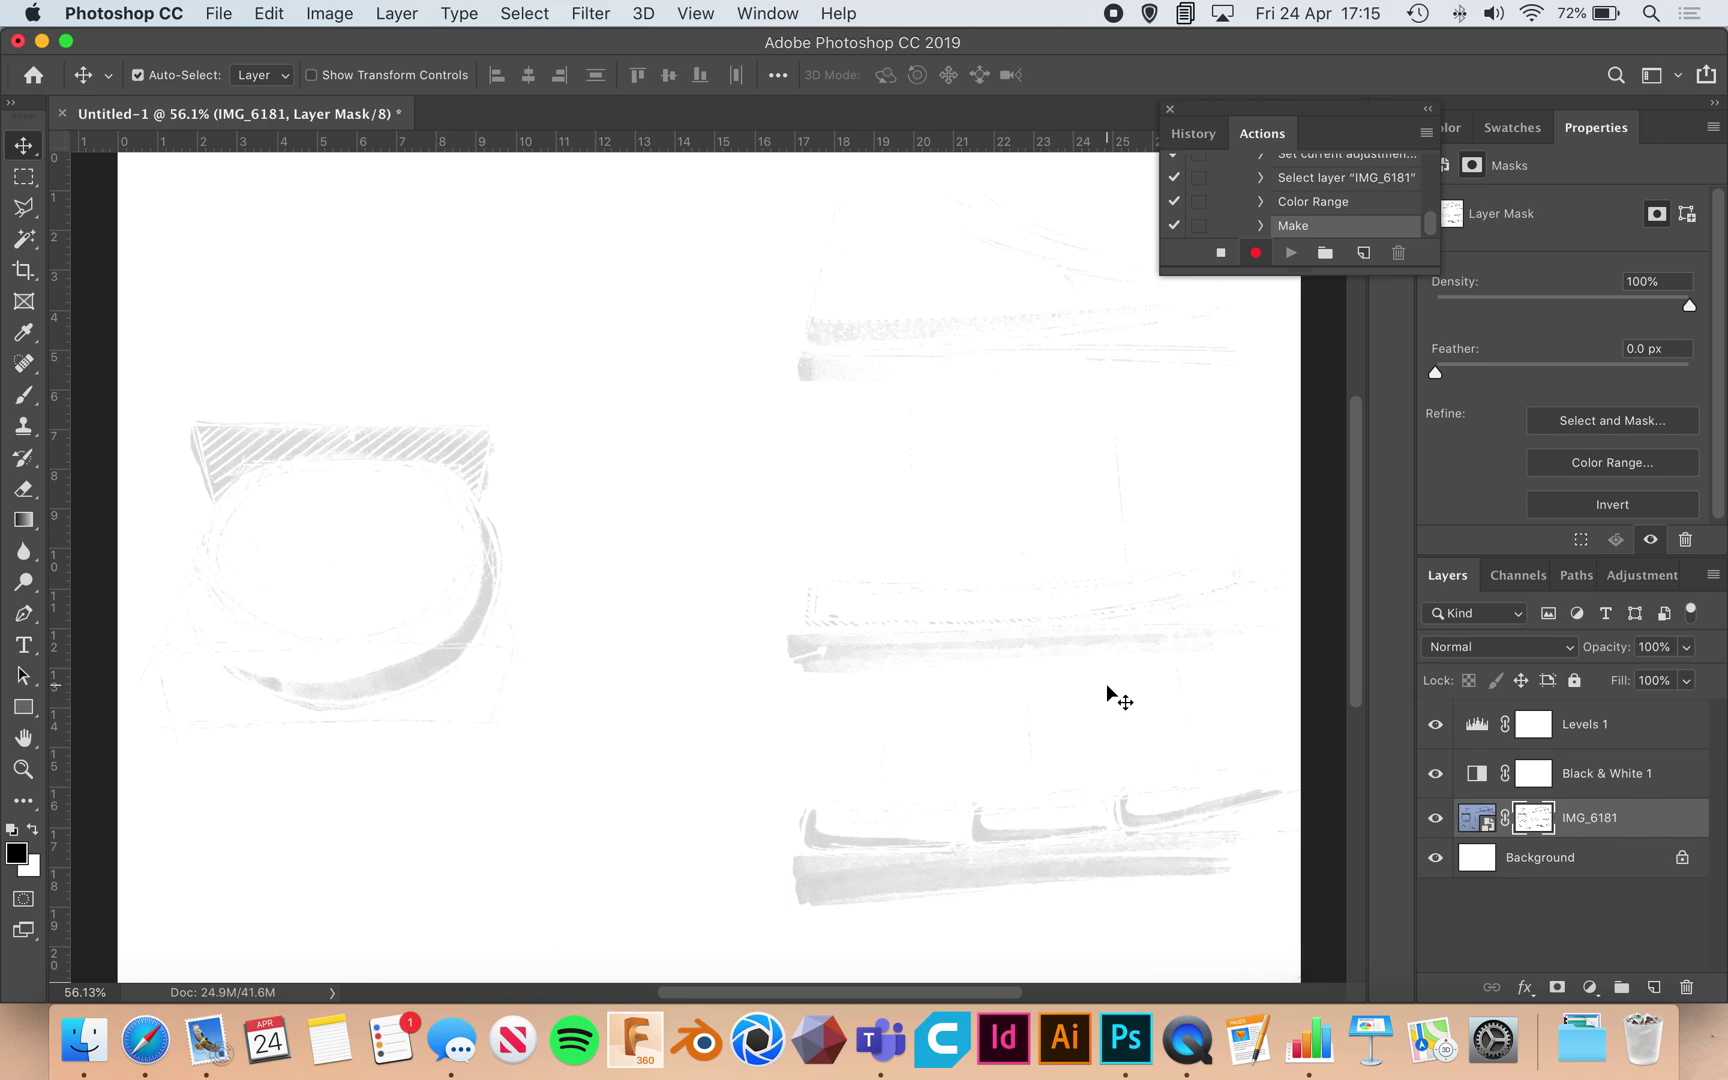
pyautogui.press('super+i')
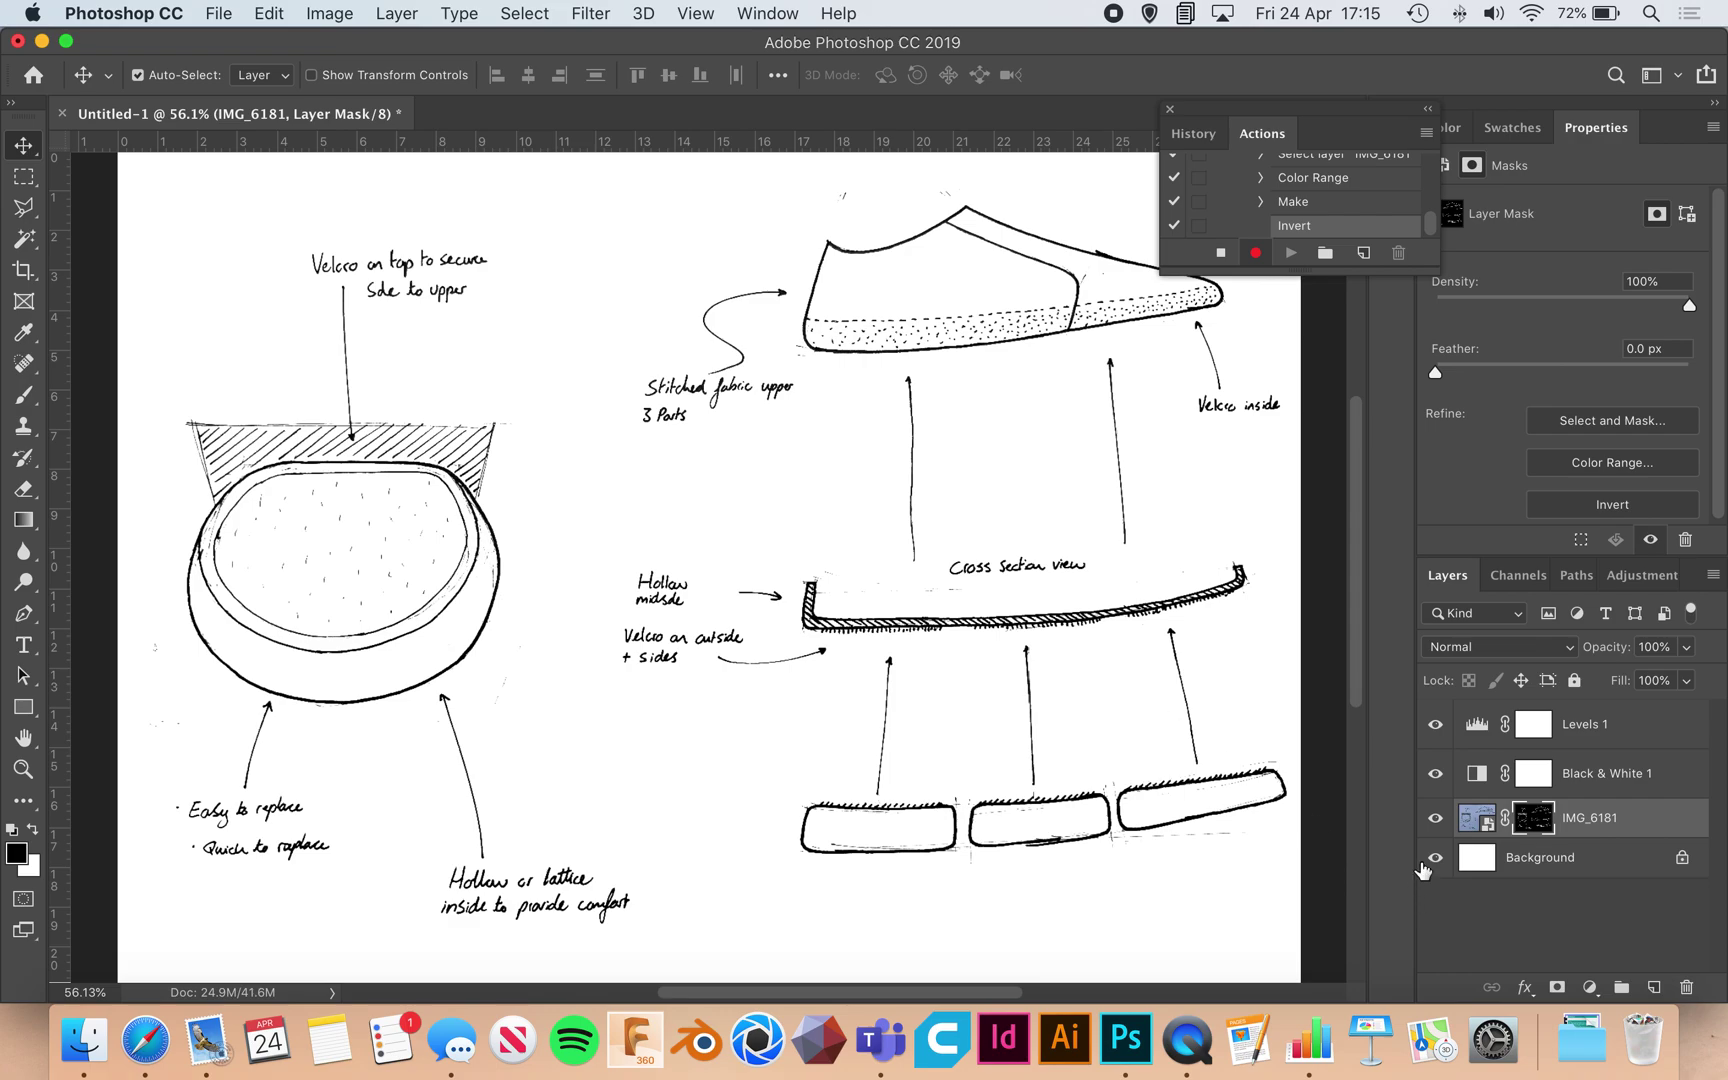
pyautogui.click(1435, 858)
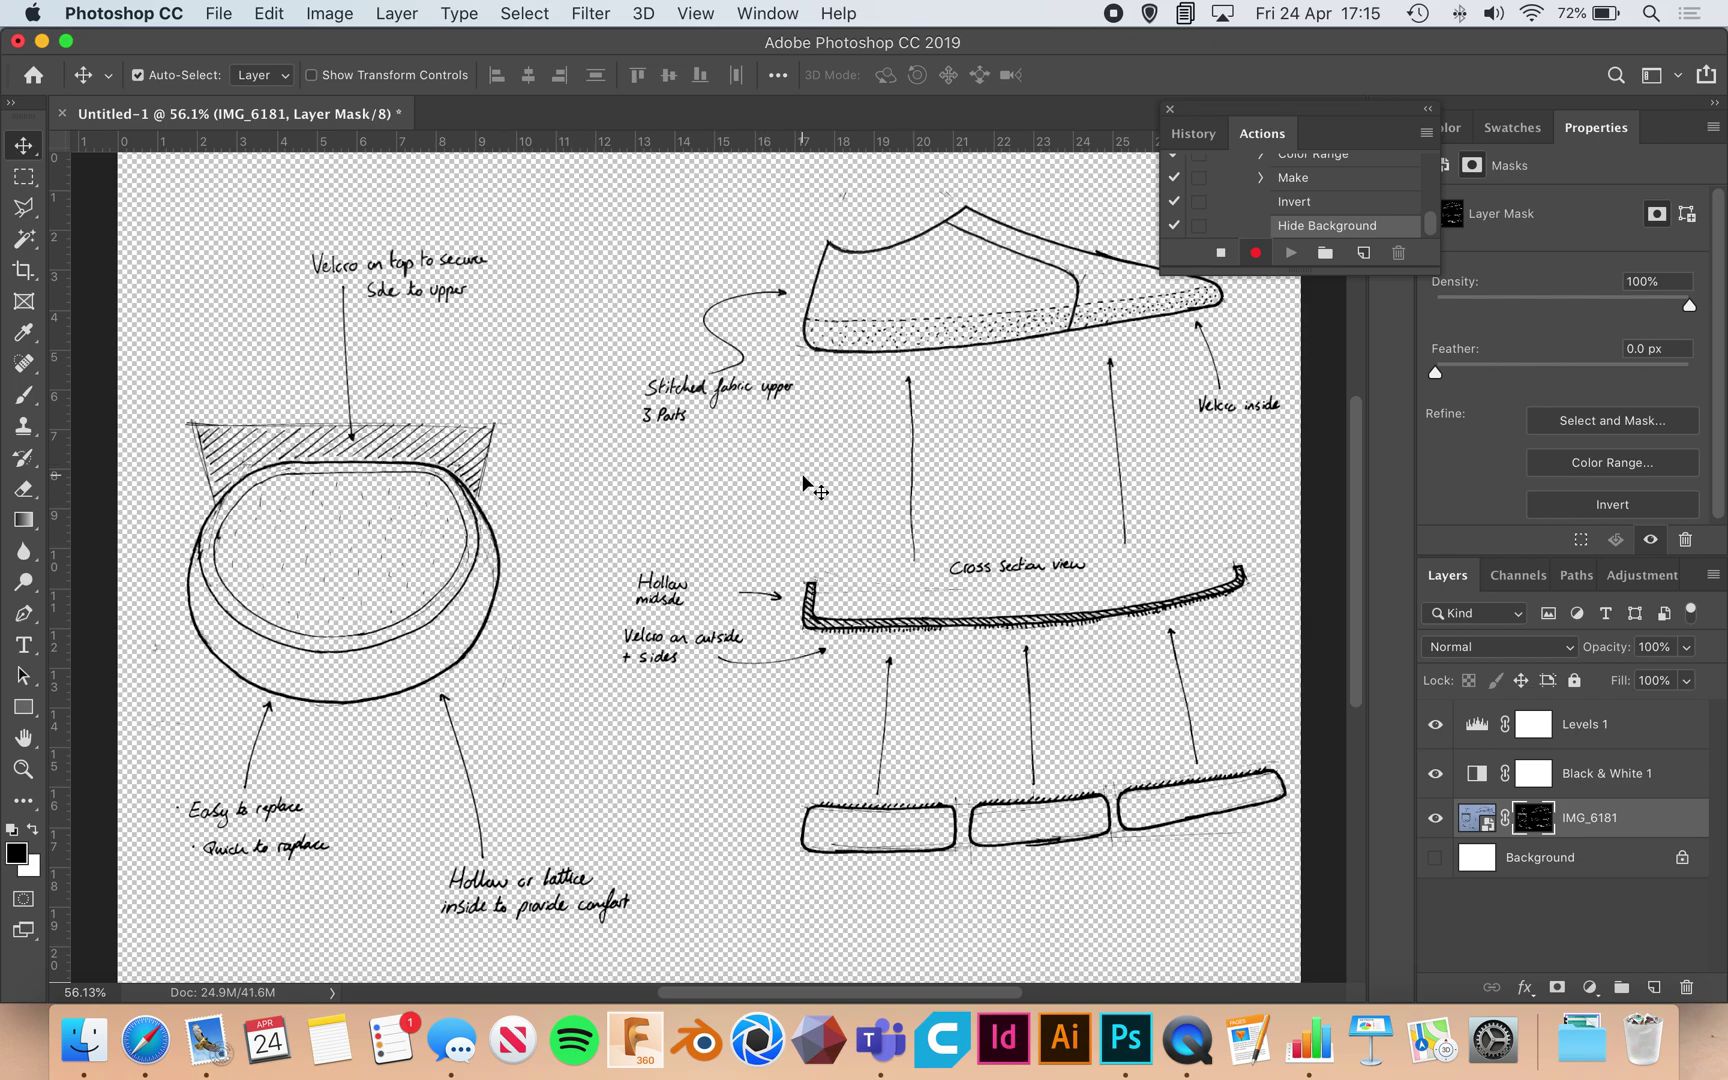
# Save the document to the Desktop as test.png, accepting the PNG options
pyautogui.click(217, 13)
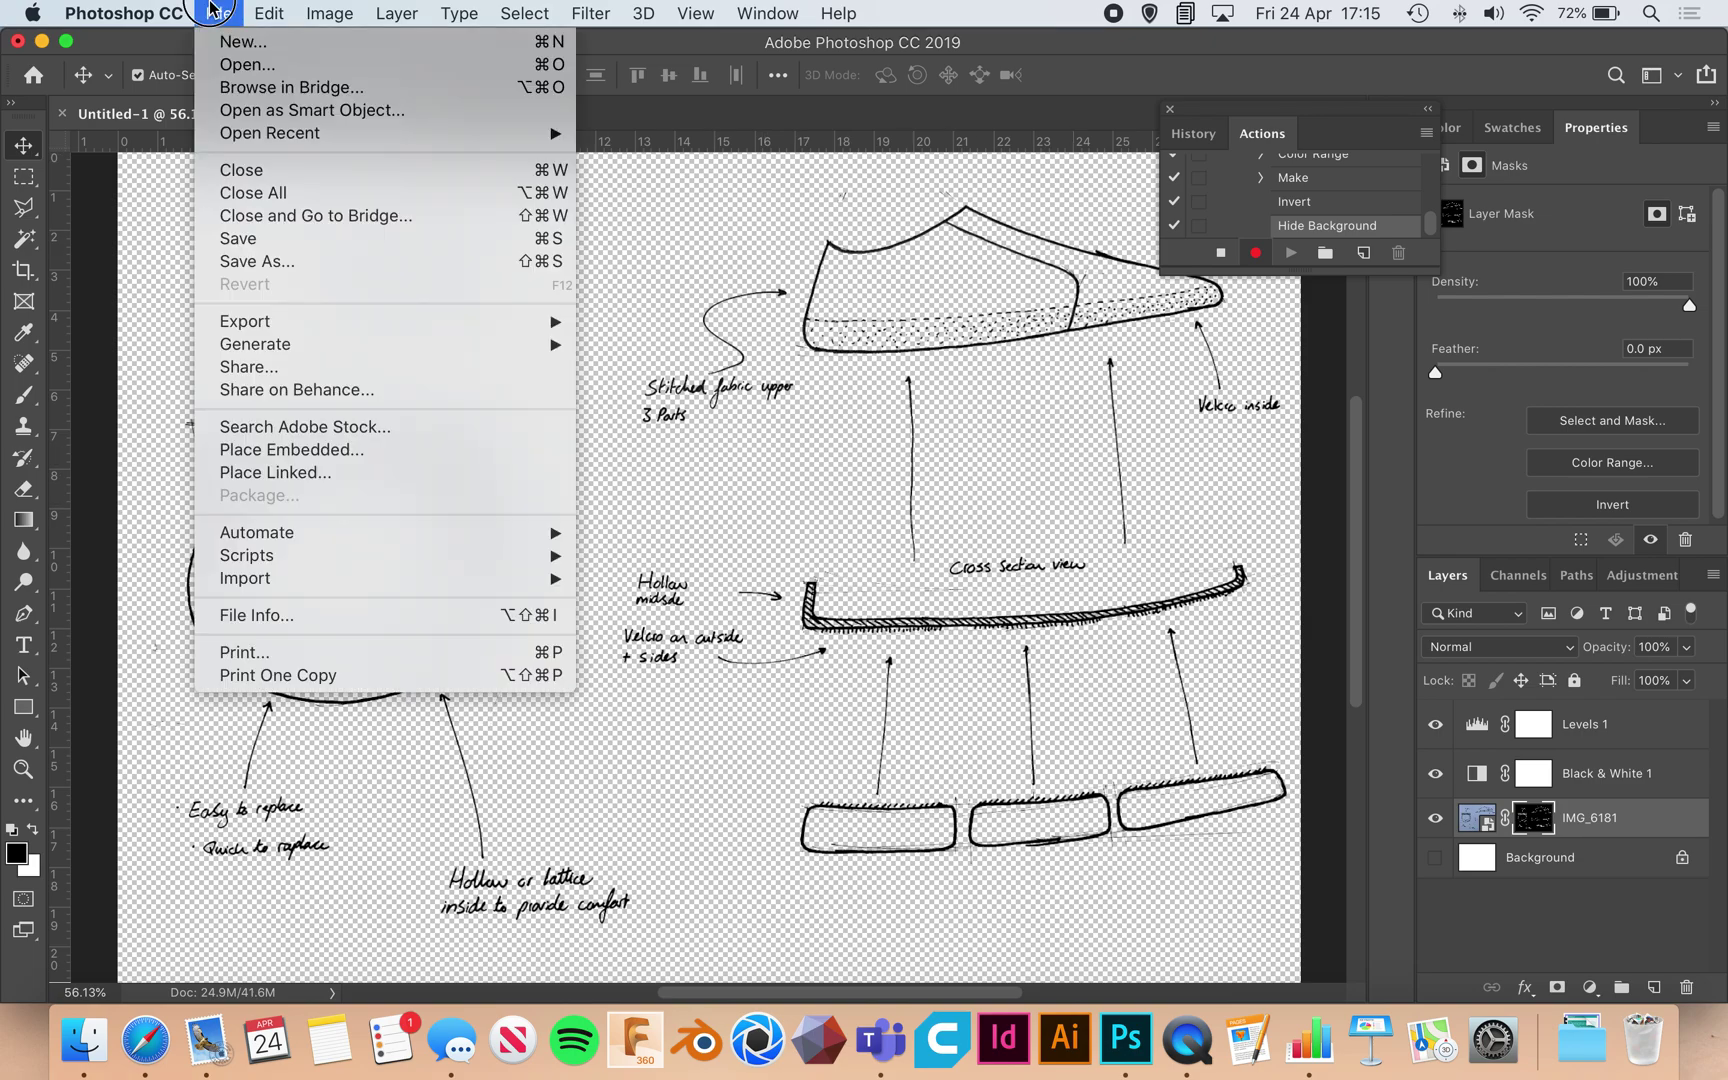
pyautogui.click(400, 262)
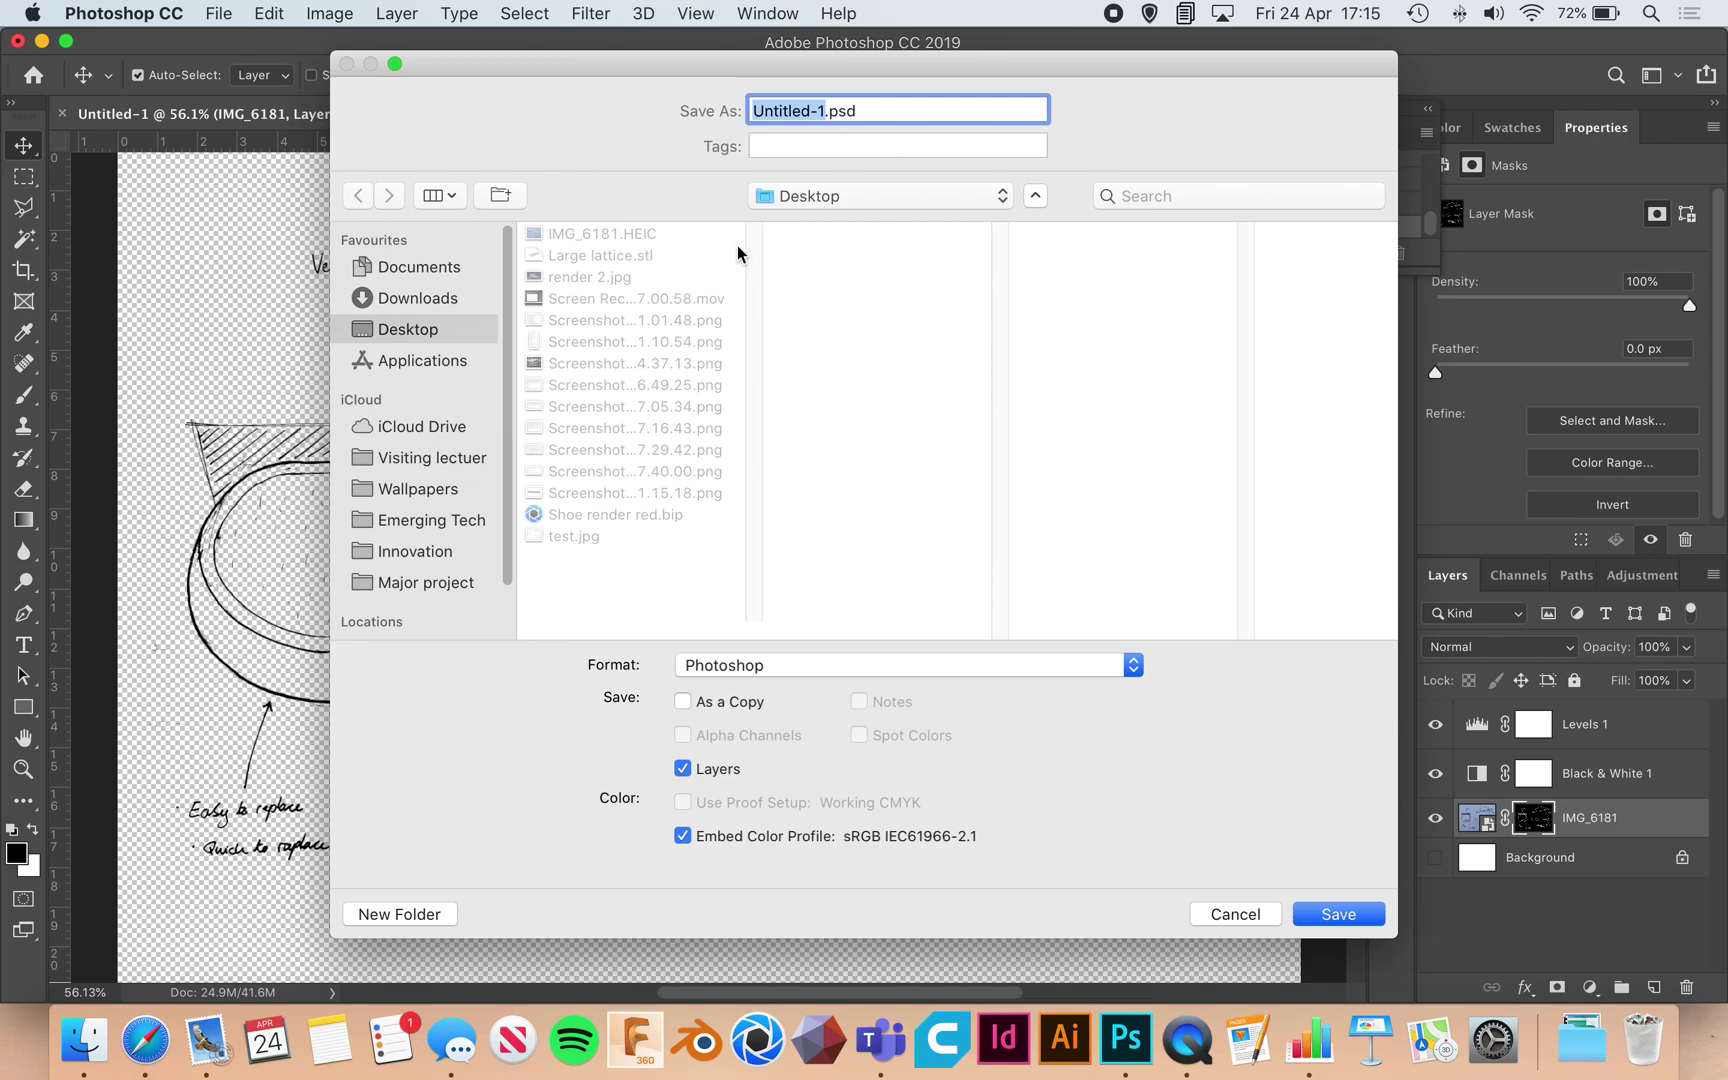
pyautogui.write('test')
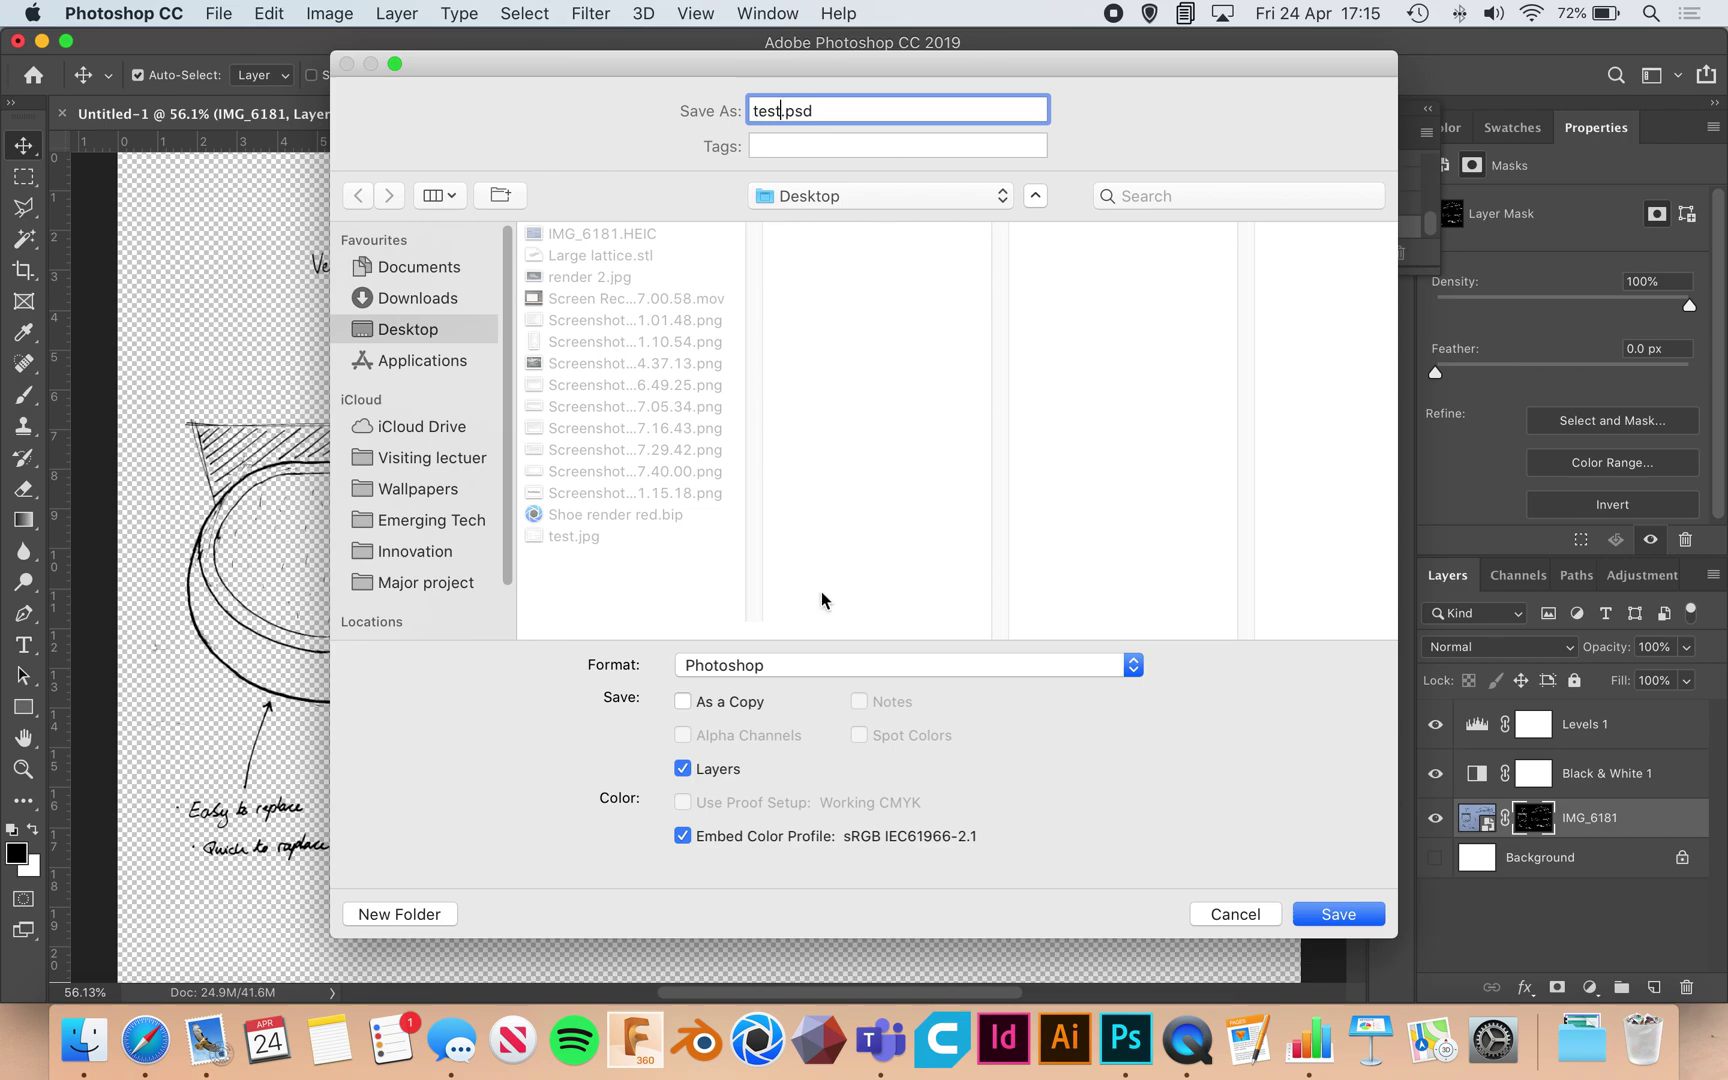
pyautogui.click(843, 664)
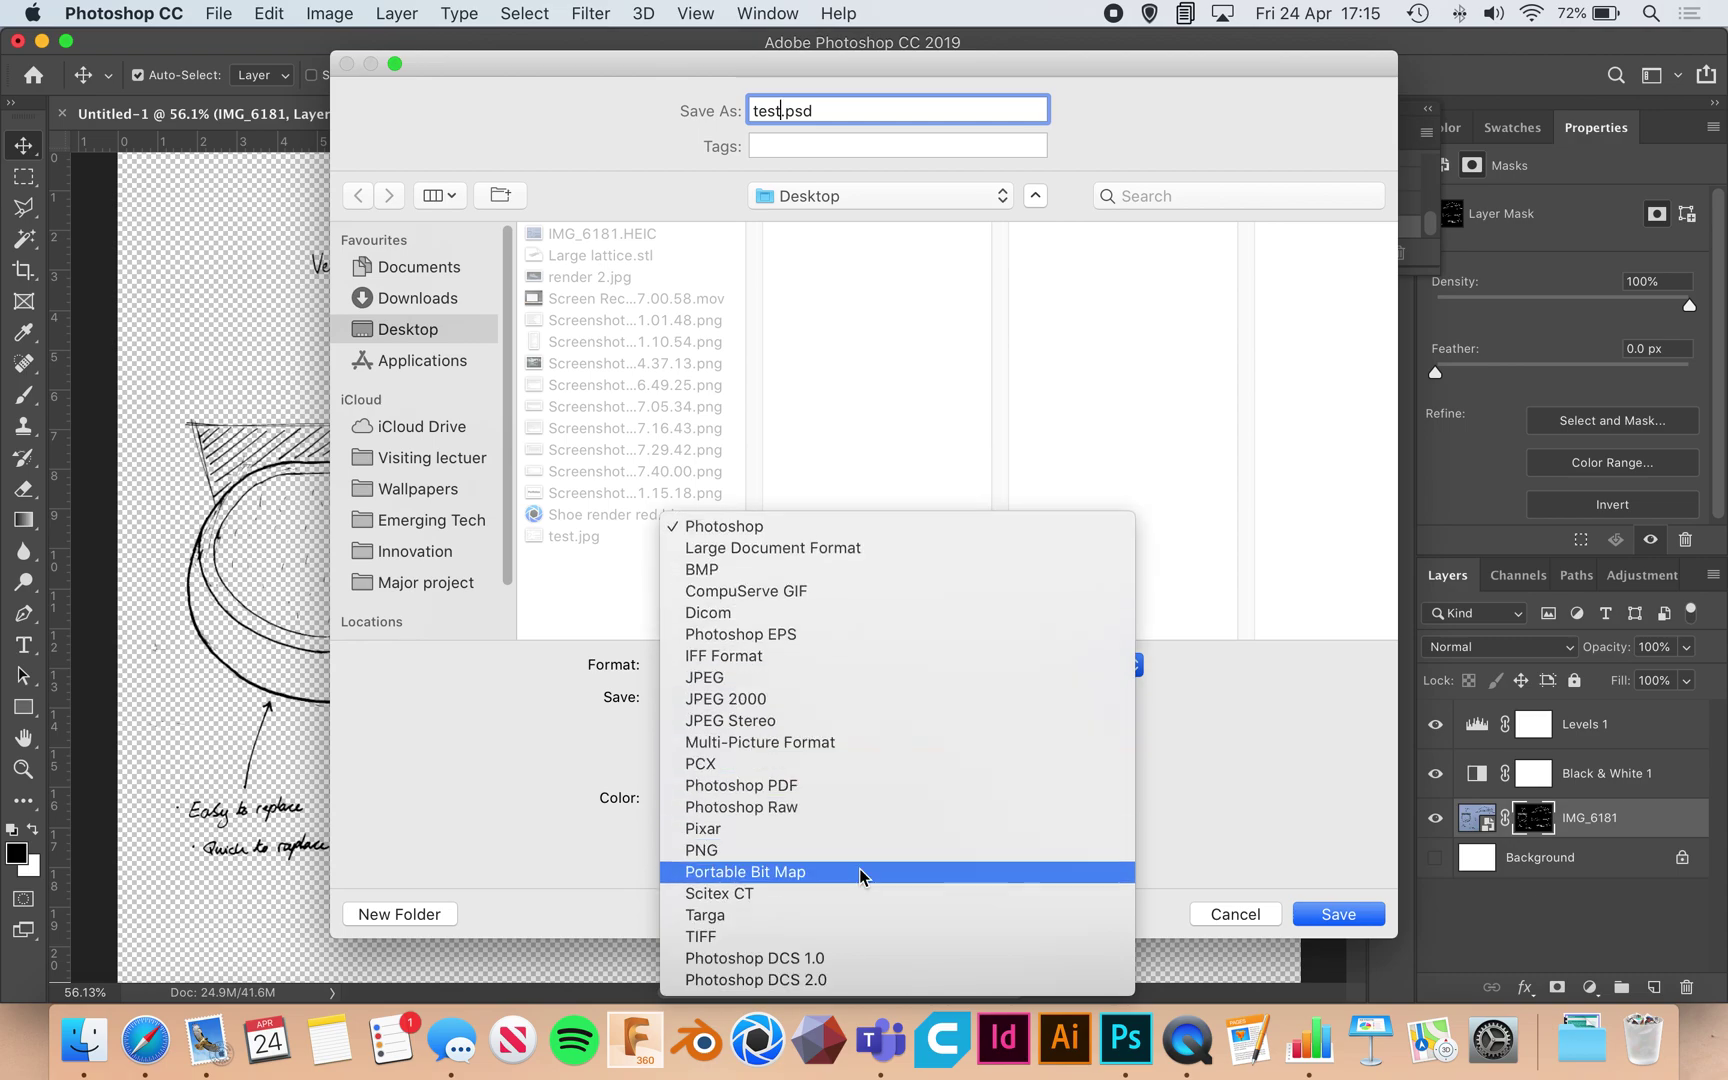
pyautogui.click(866, 851)
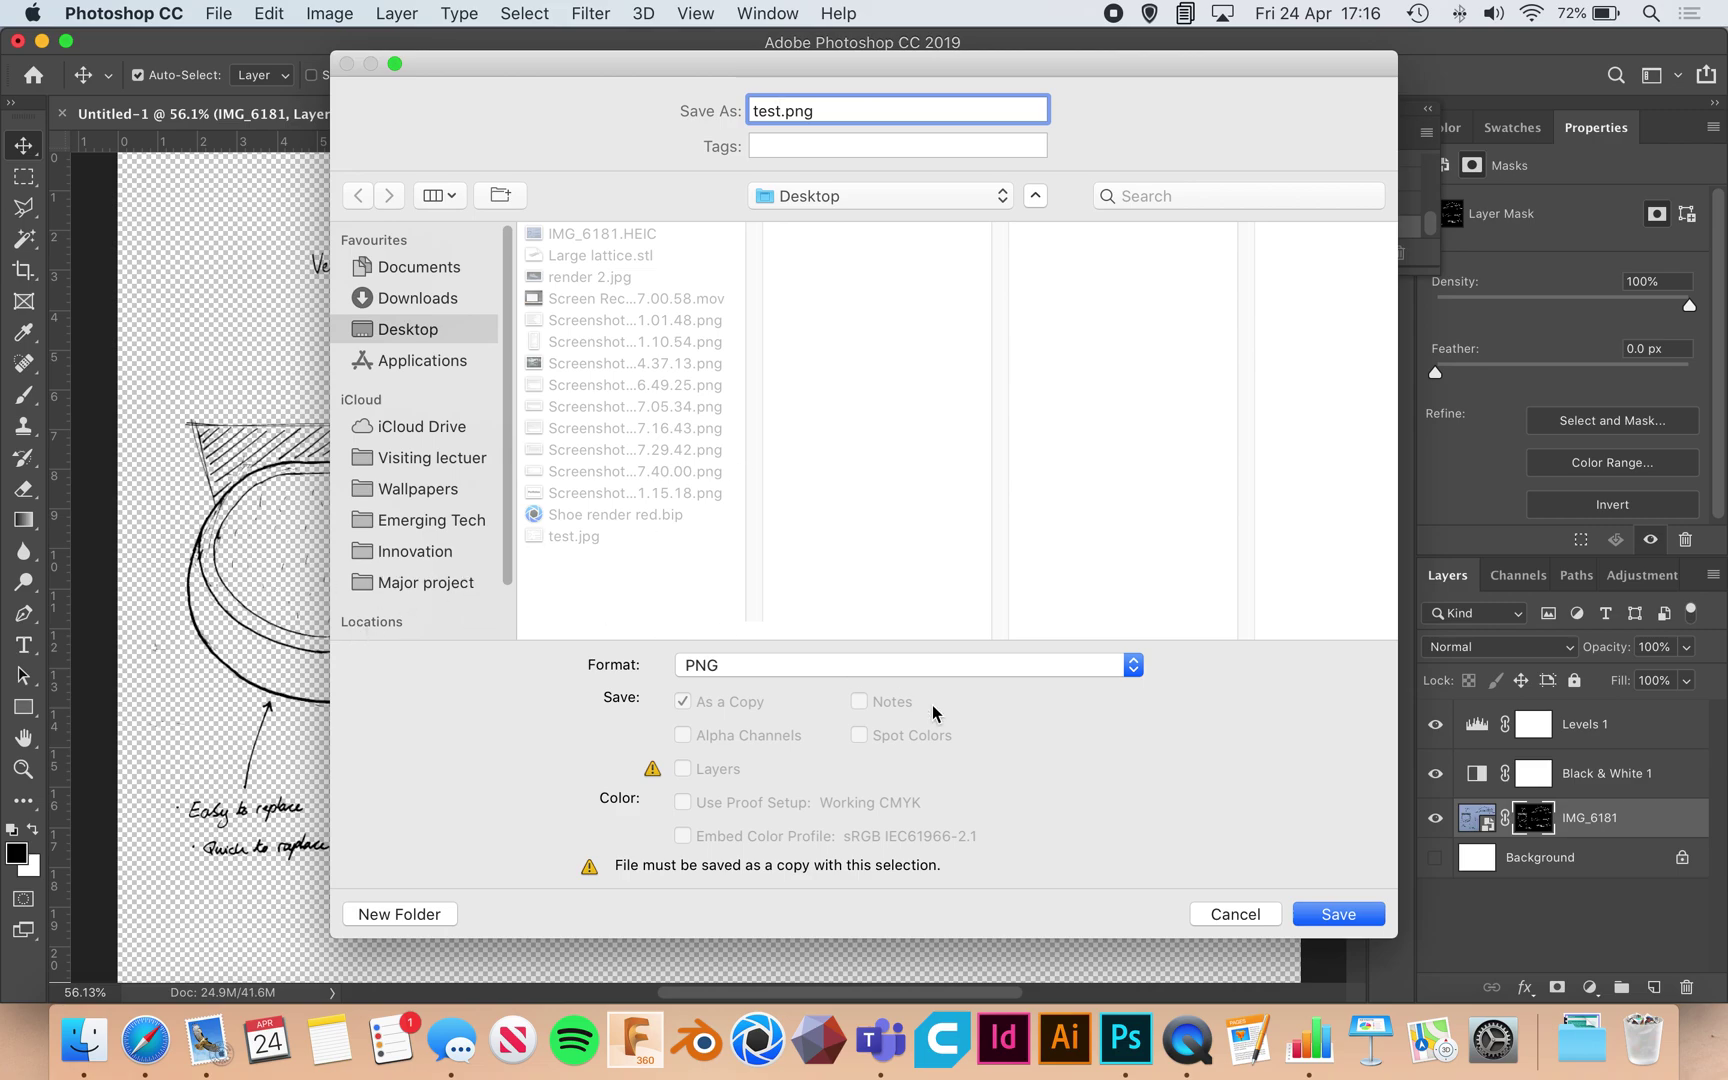
pyautogui.click(1341, 914)
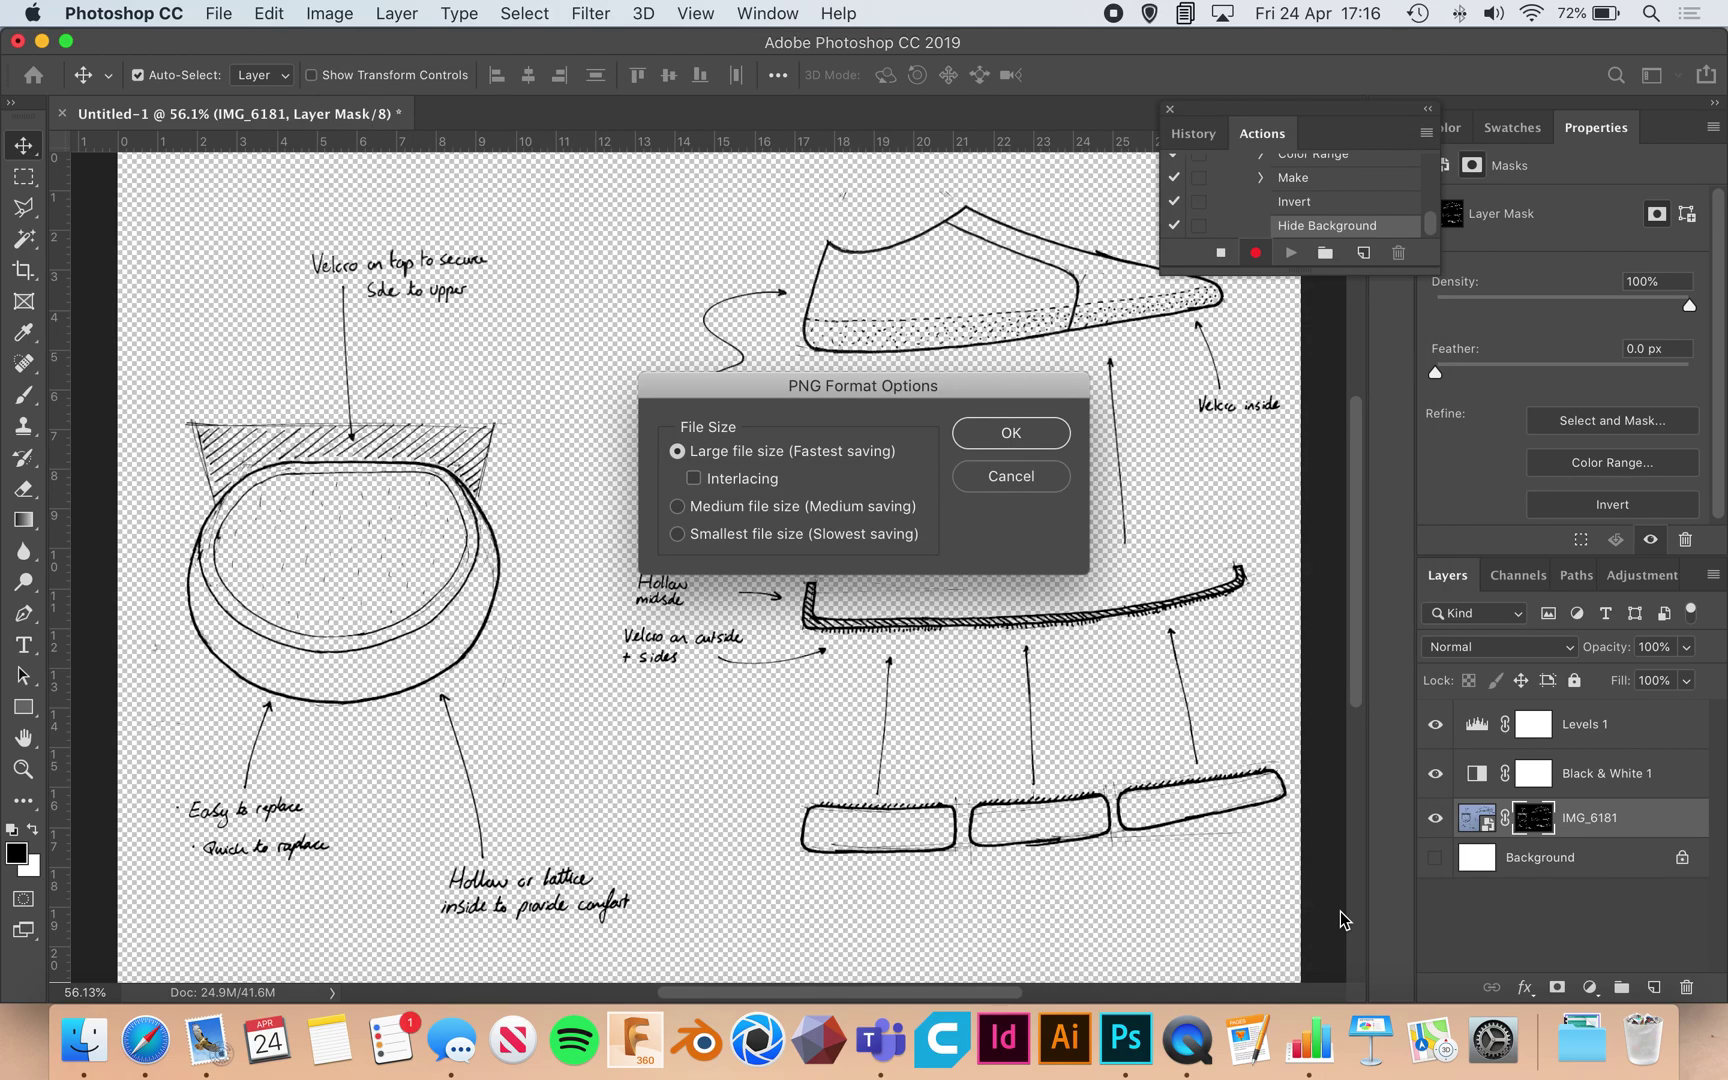
pyautogui.click(982, 436)
# Stop recording, enlarge the Actions list, review the Make adjustment layer step, and collapse White background
pyautogui.click(1220, 254)
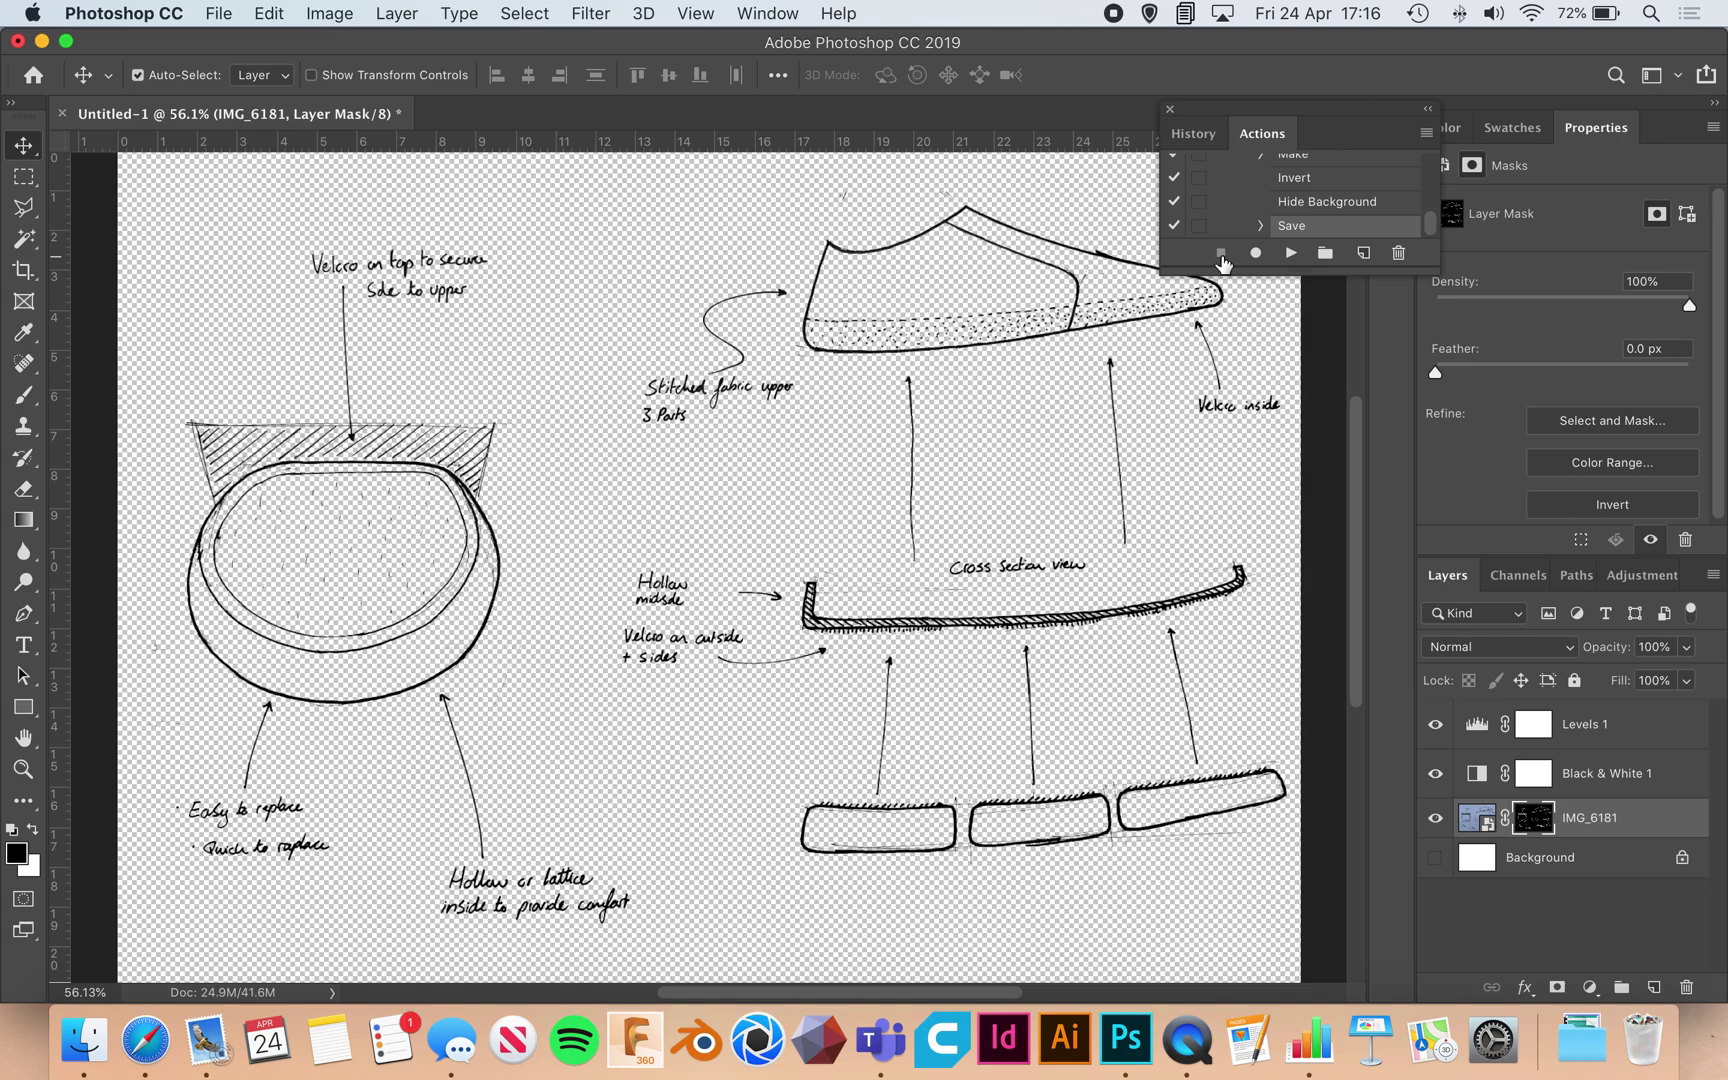
pyautogui.moveTo(1297, 270); pyautogui.dragTo(1303, 773)
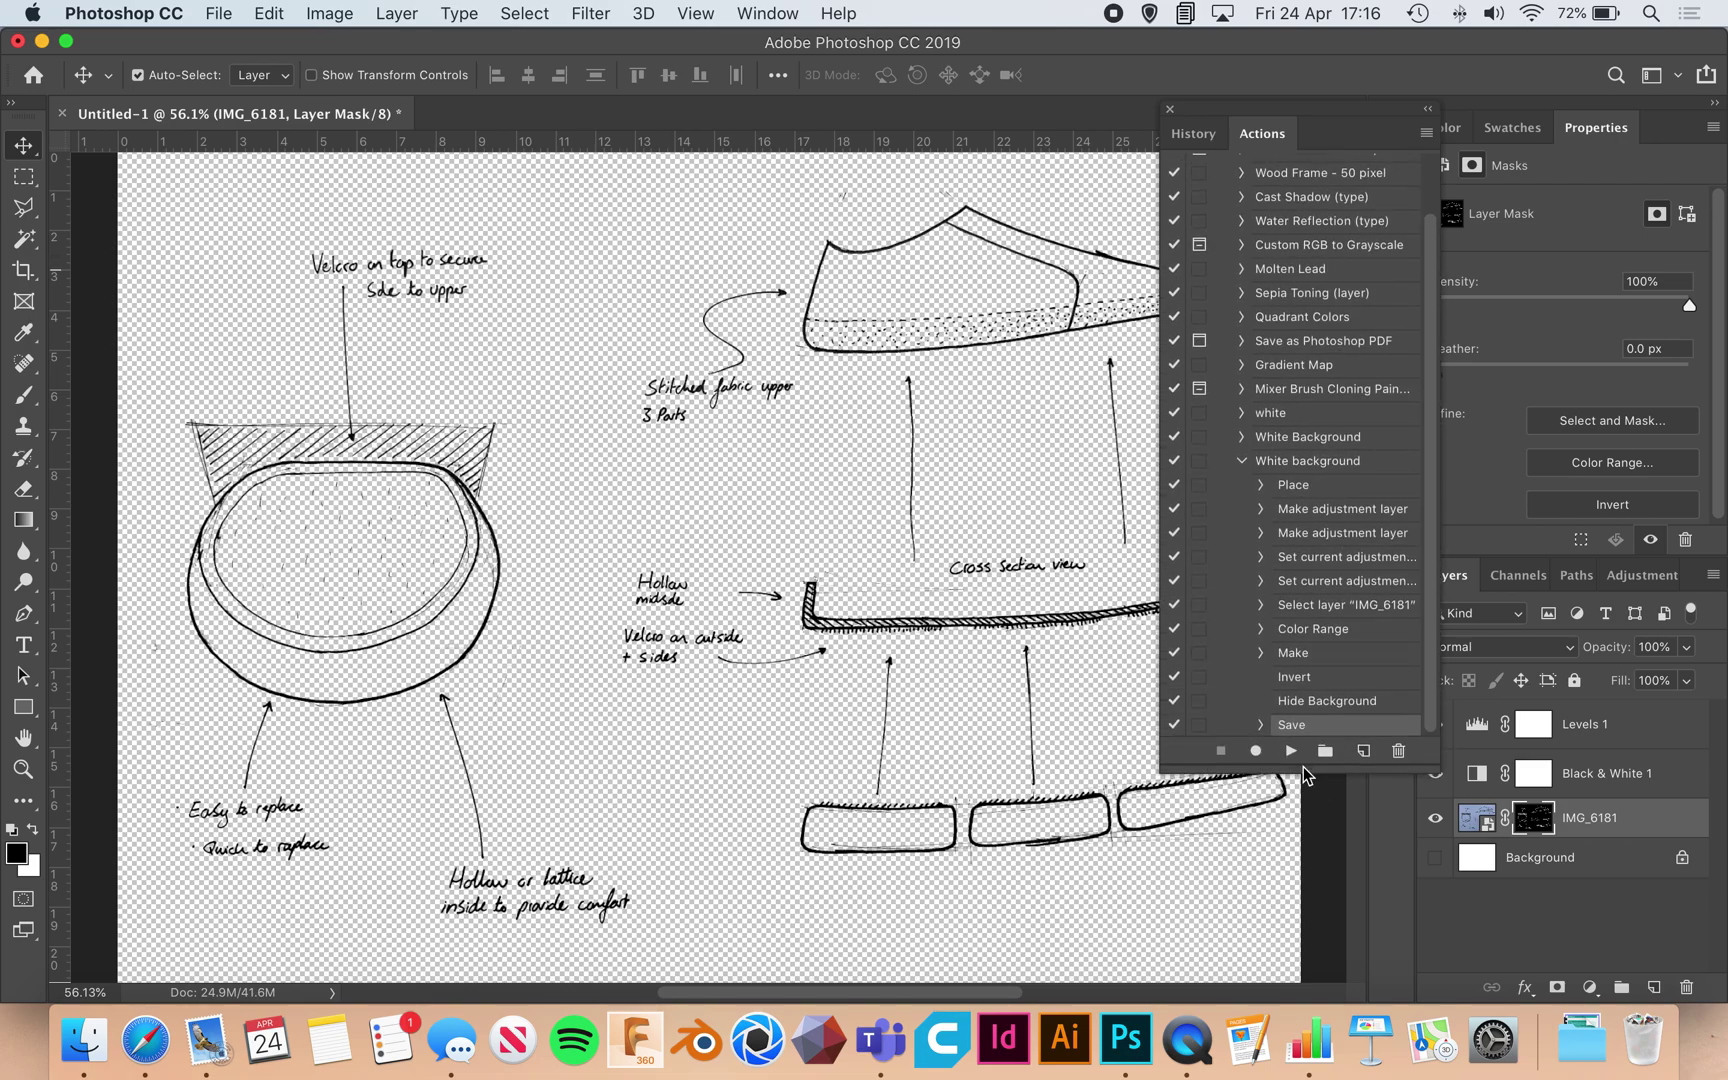
pyautogui.click(1261, 508)
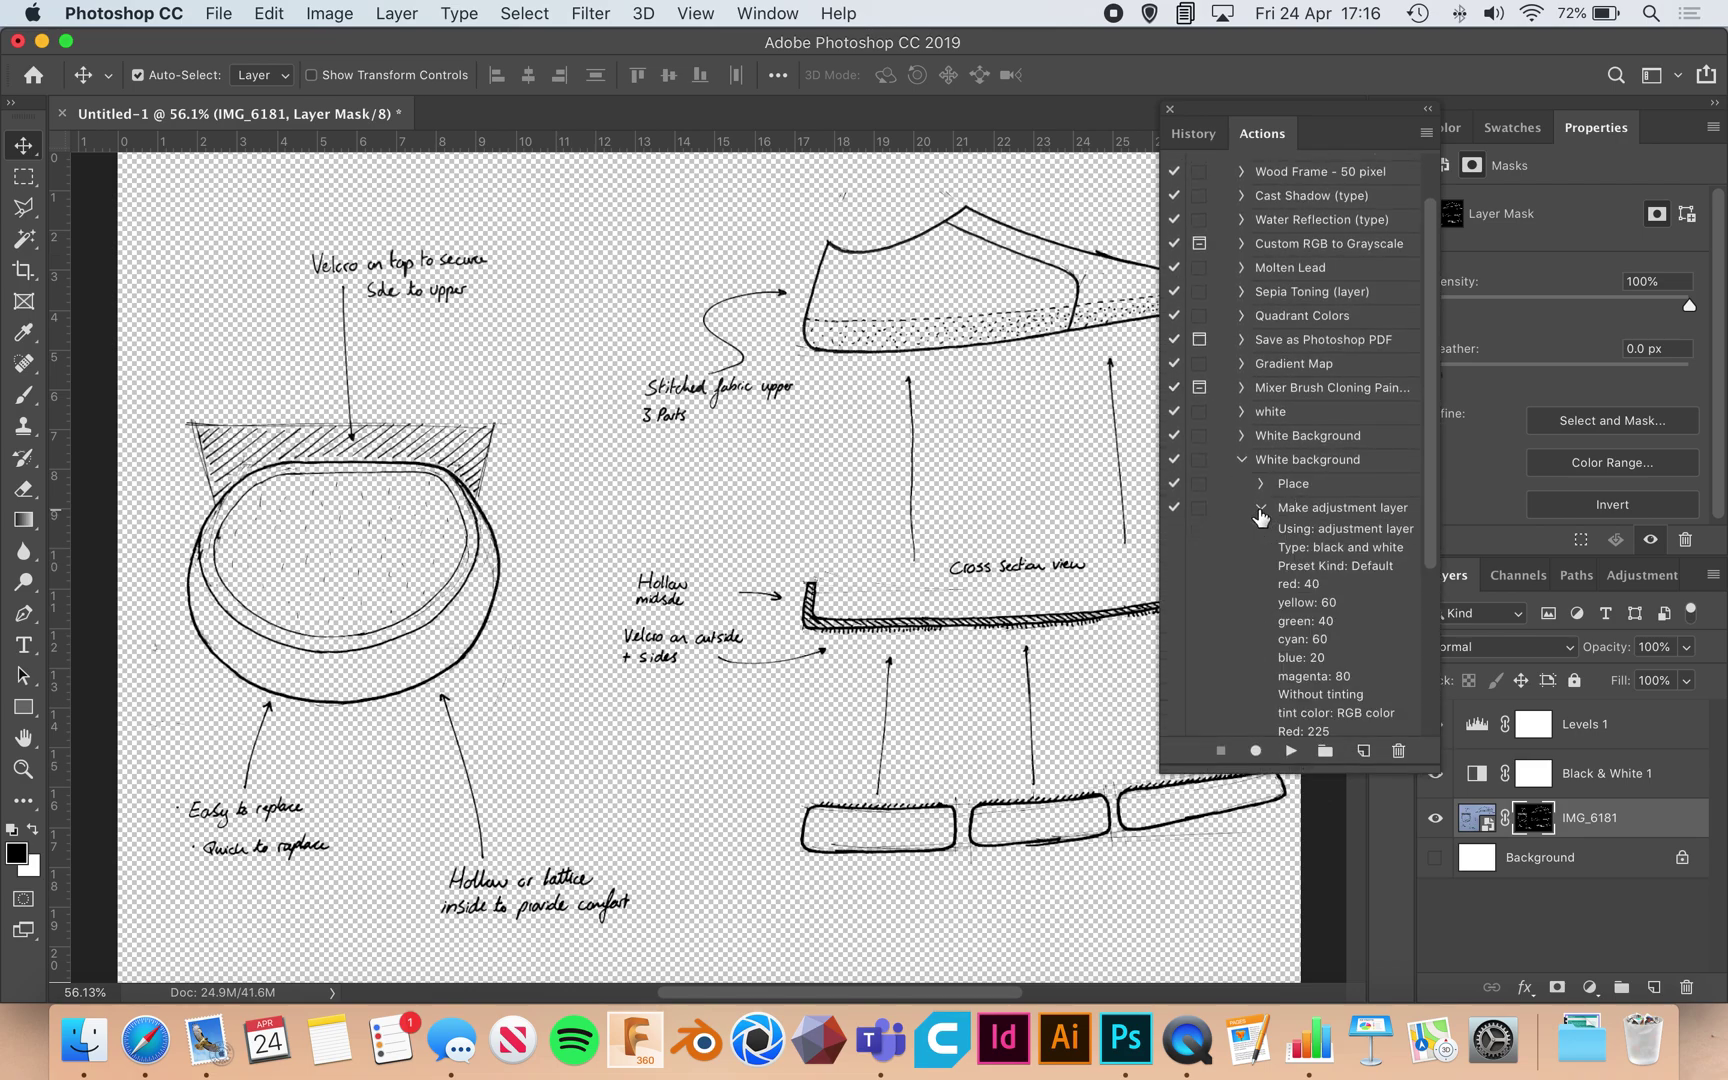
pyautogui.click(1261, 508)
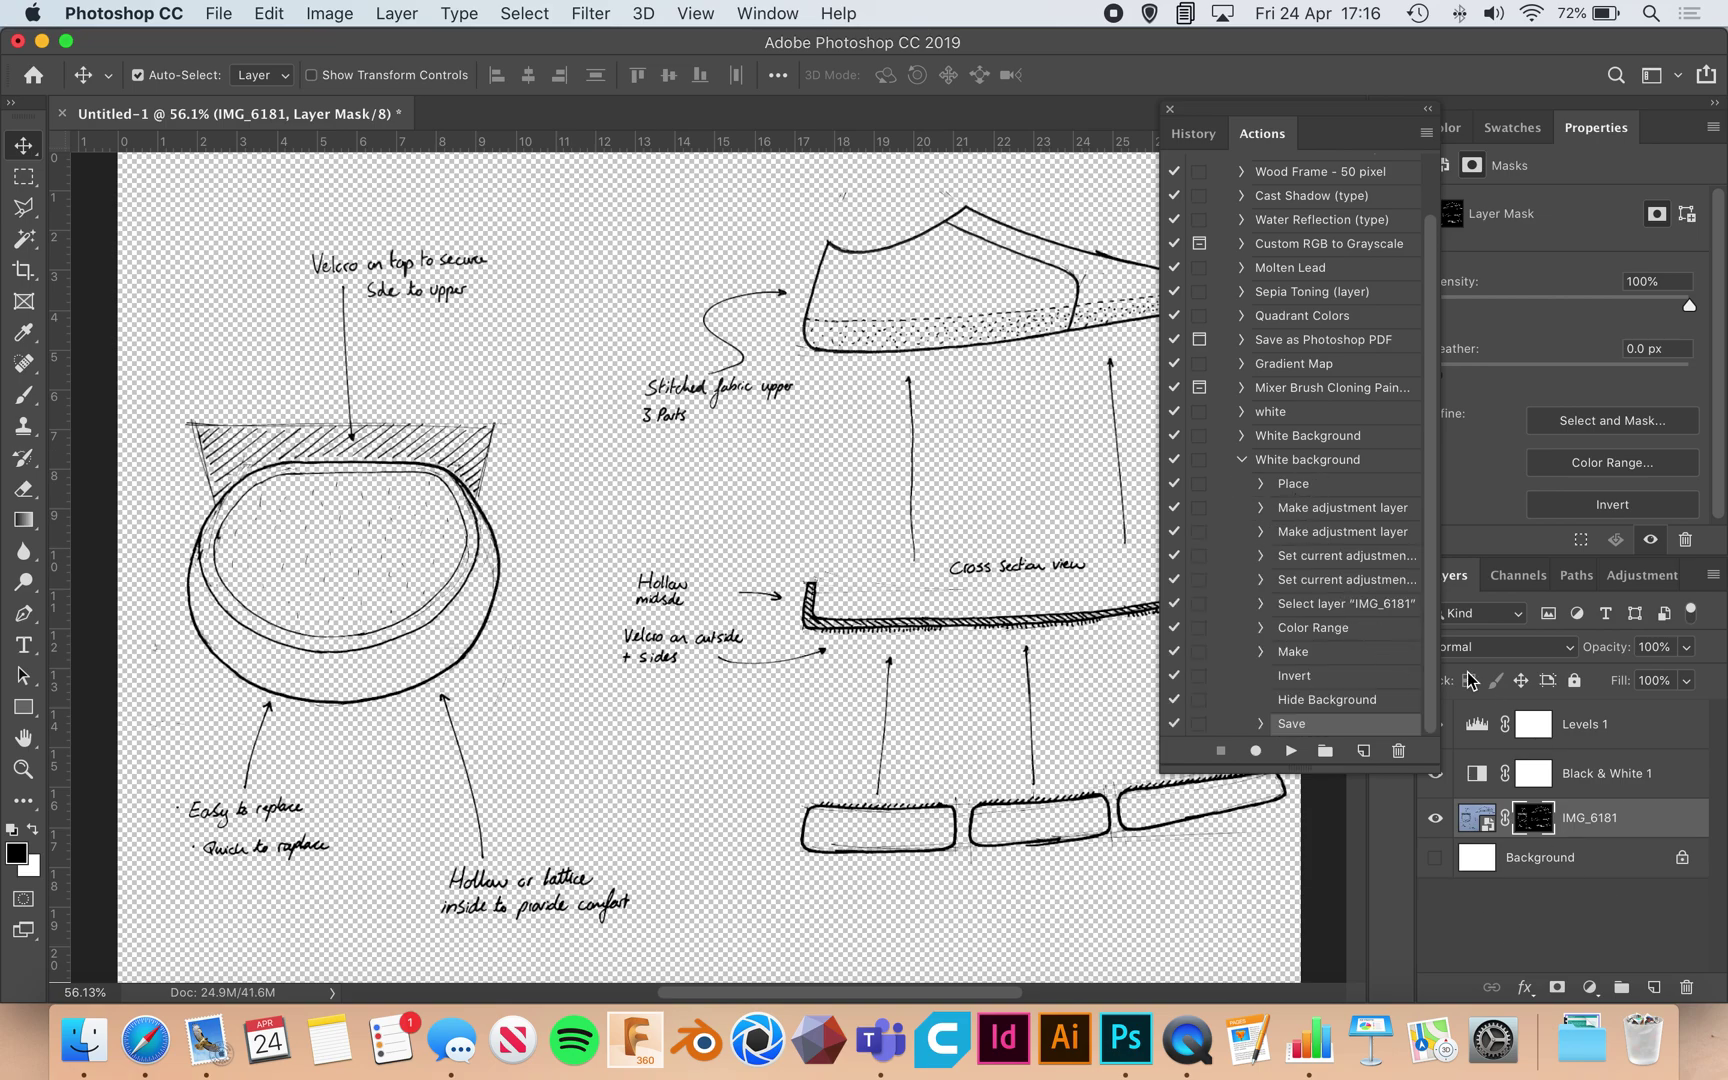
pyautogui.click(1343, 467)
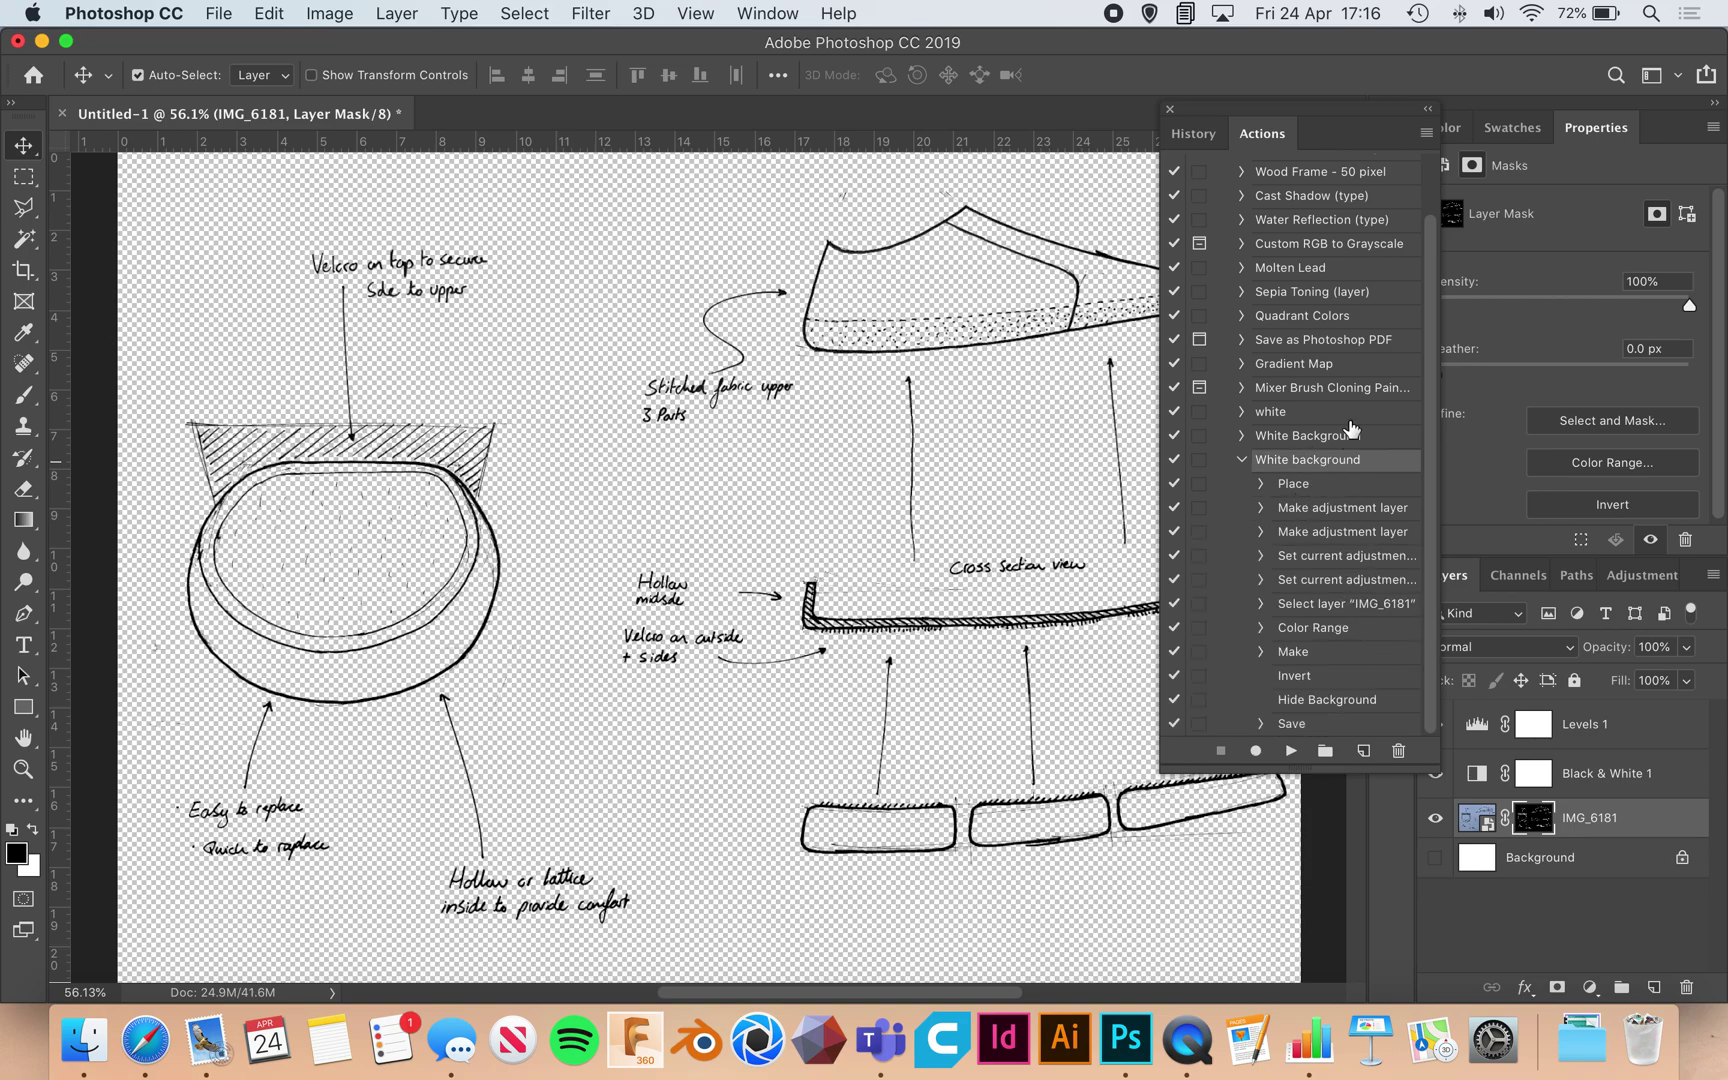
pyautogui.click(1242, 460)
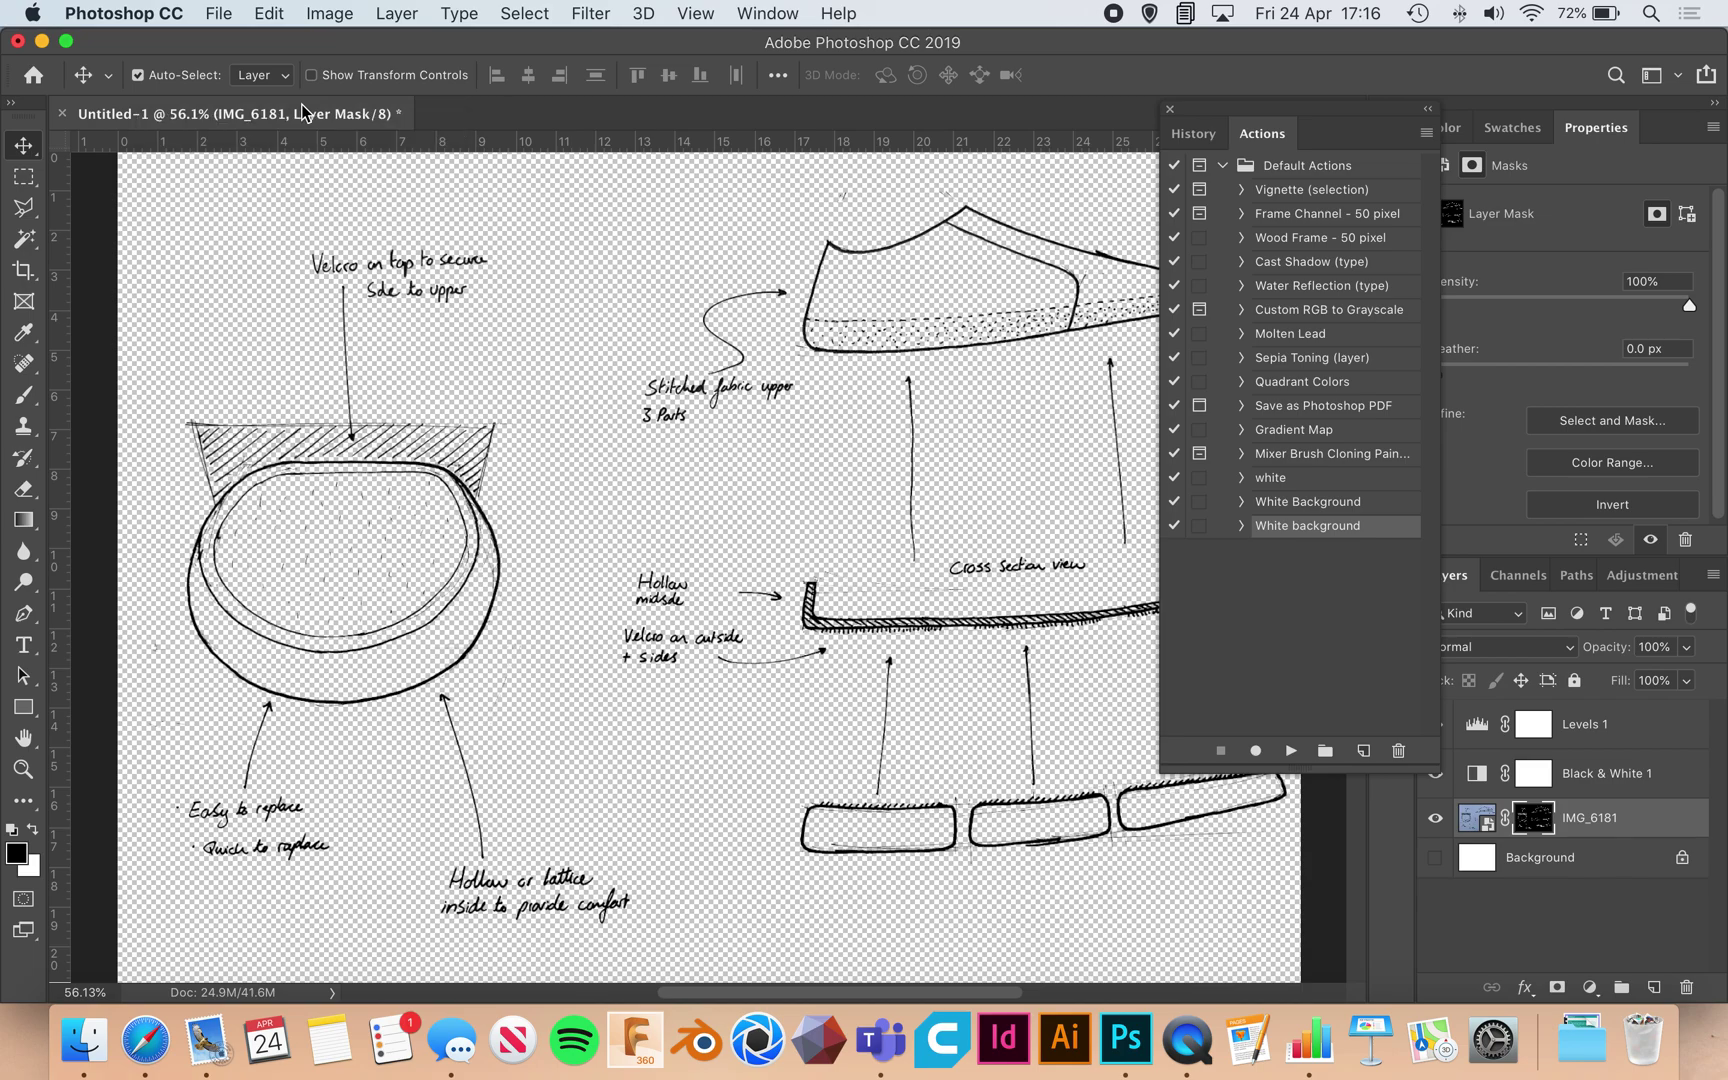
# Open File > Automate > Batch and choose the White background action
pyautogui.click(220, 14)
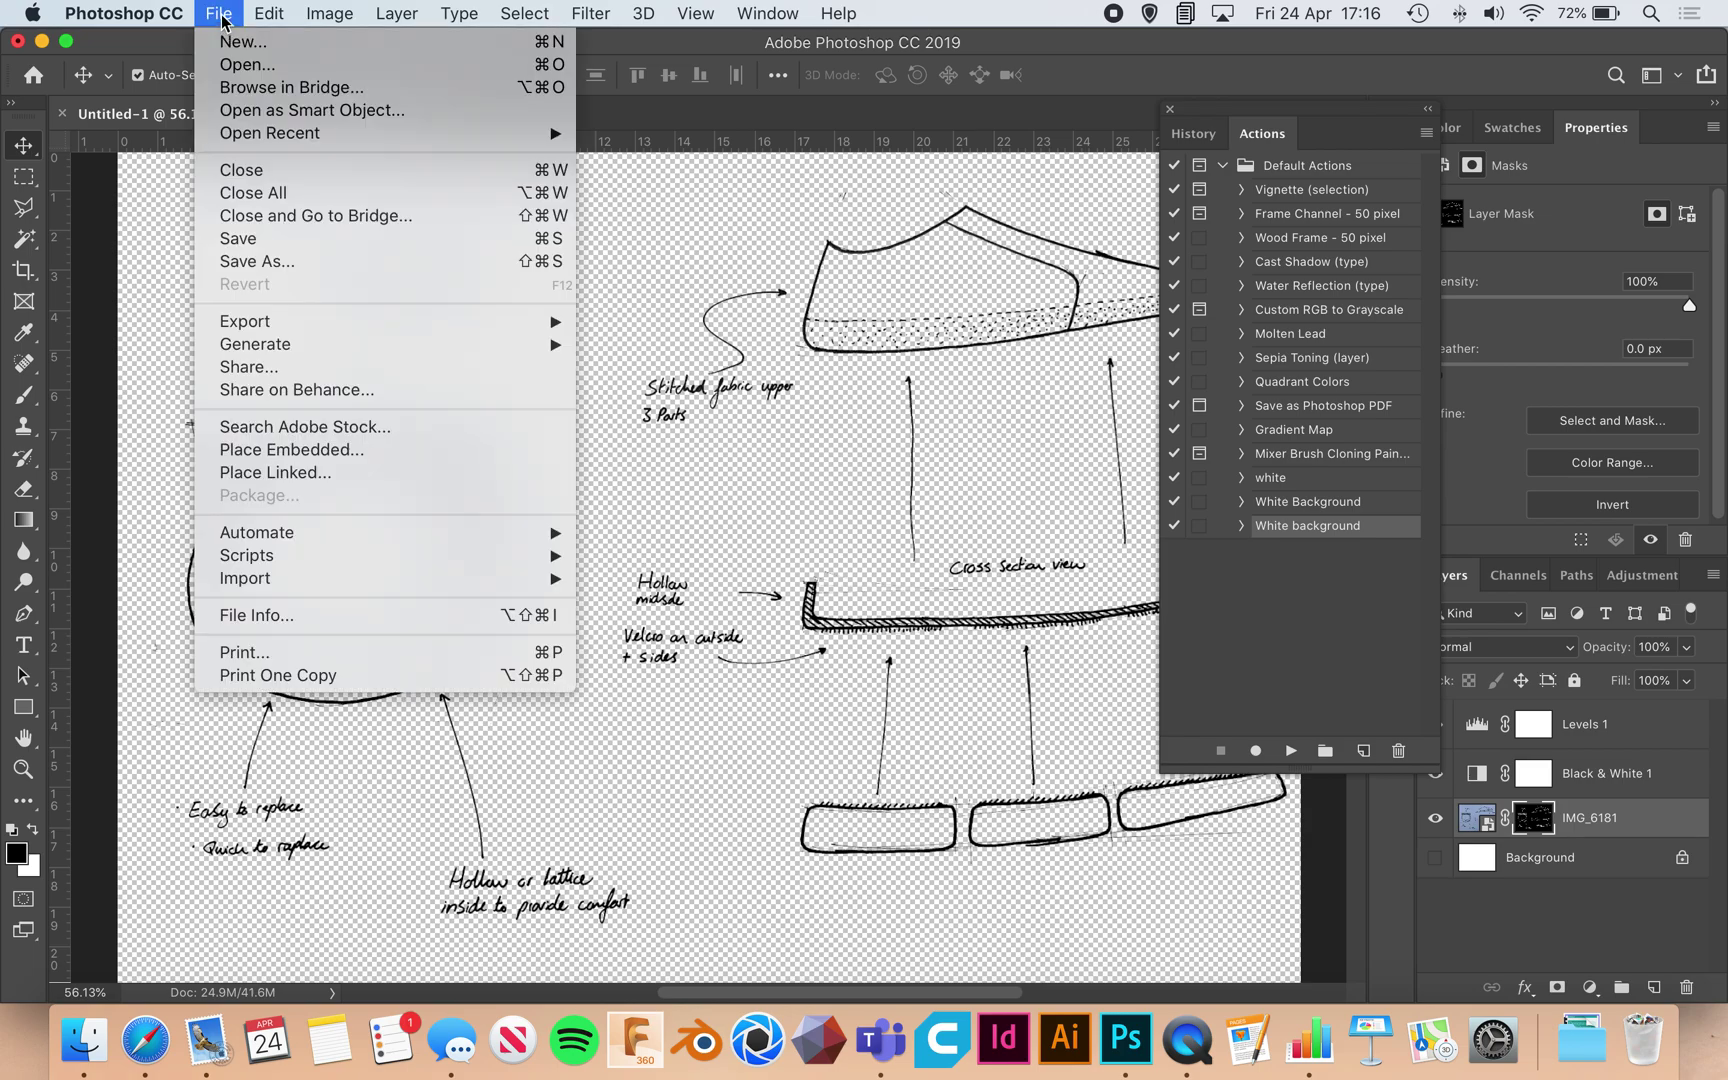
pyautogui.moveTo(420, 532)
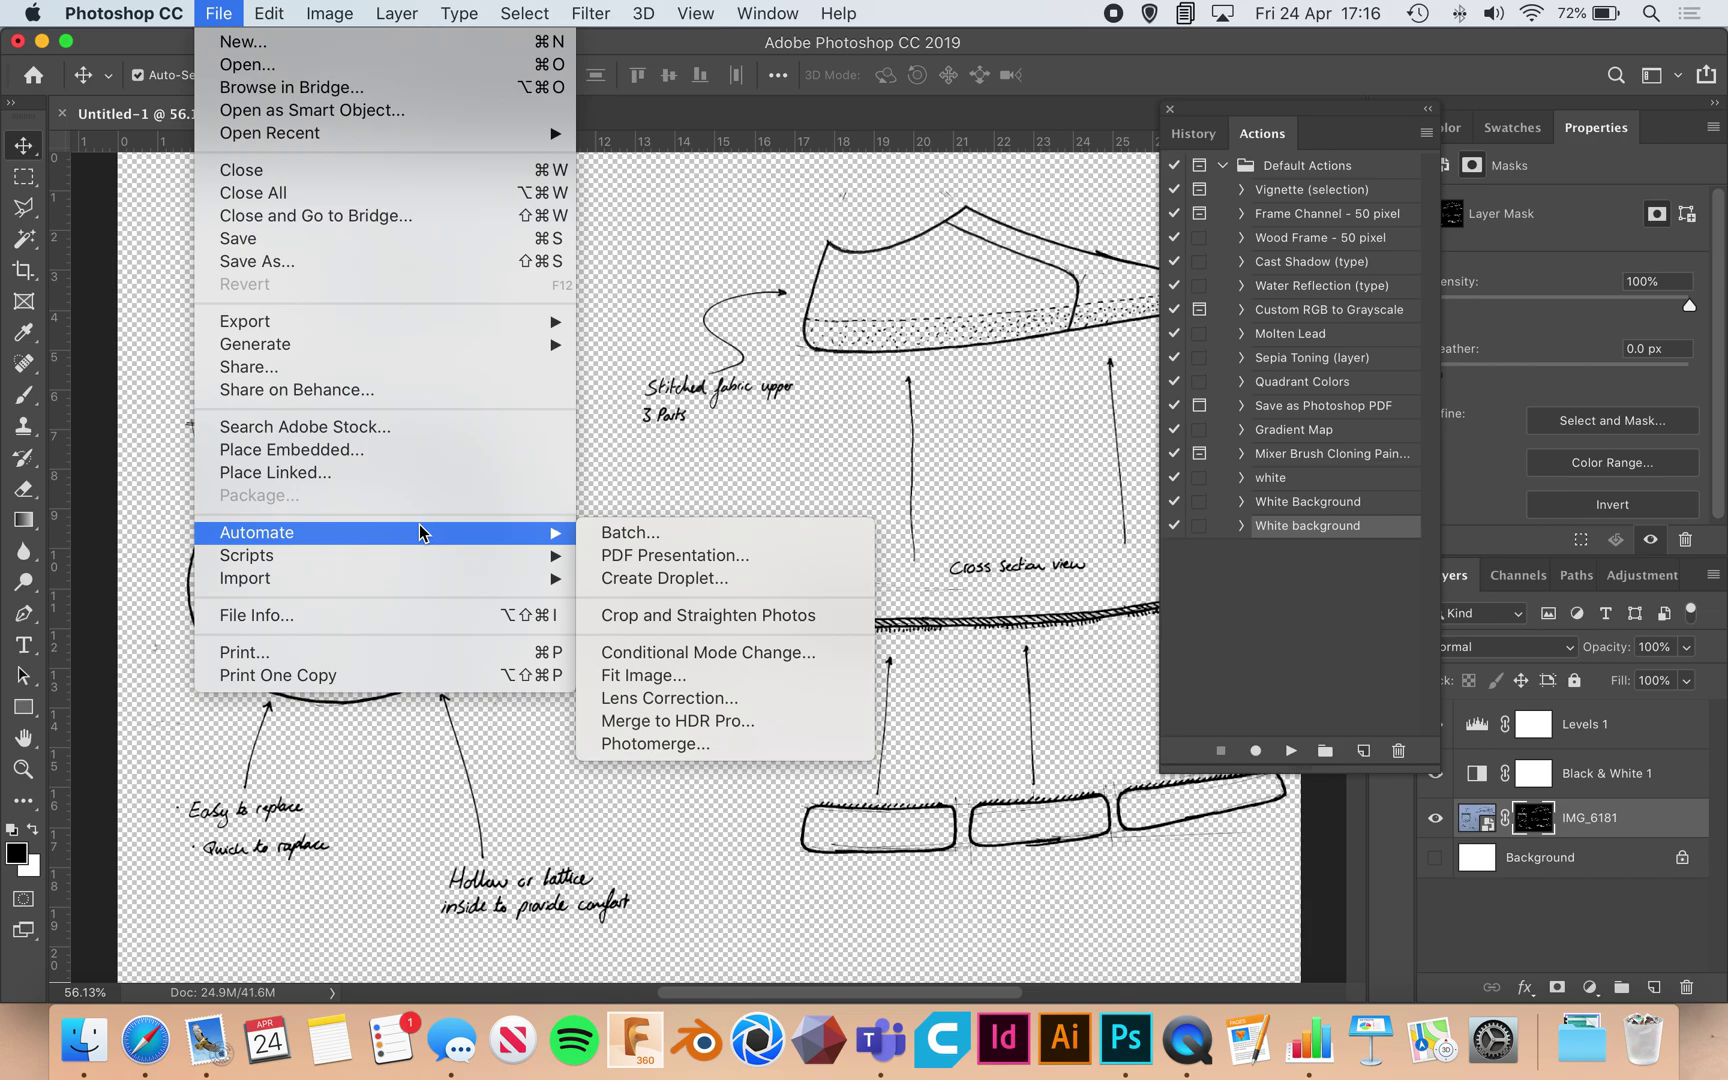
pyautogui.click(626, 535)
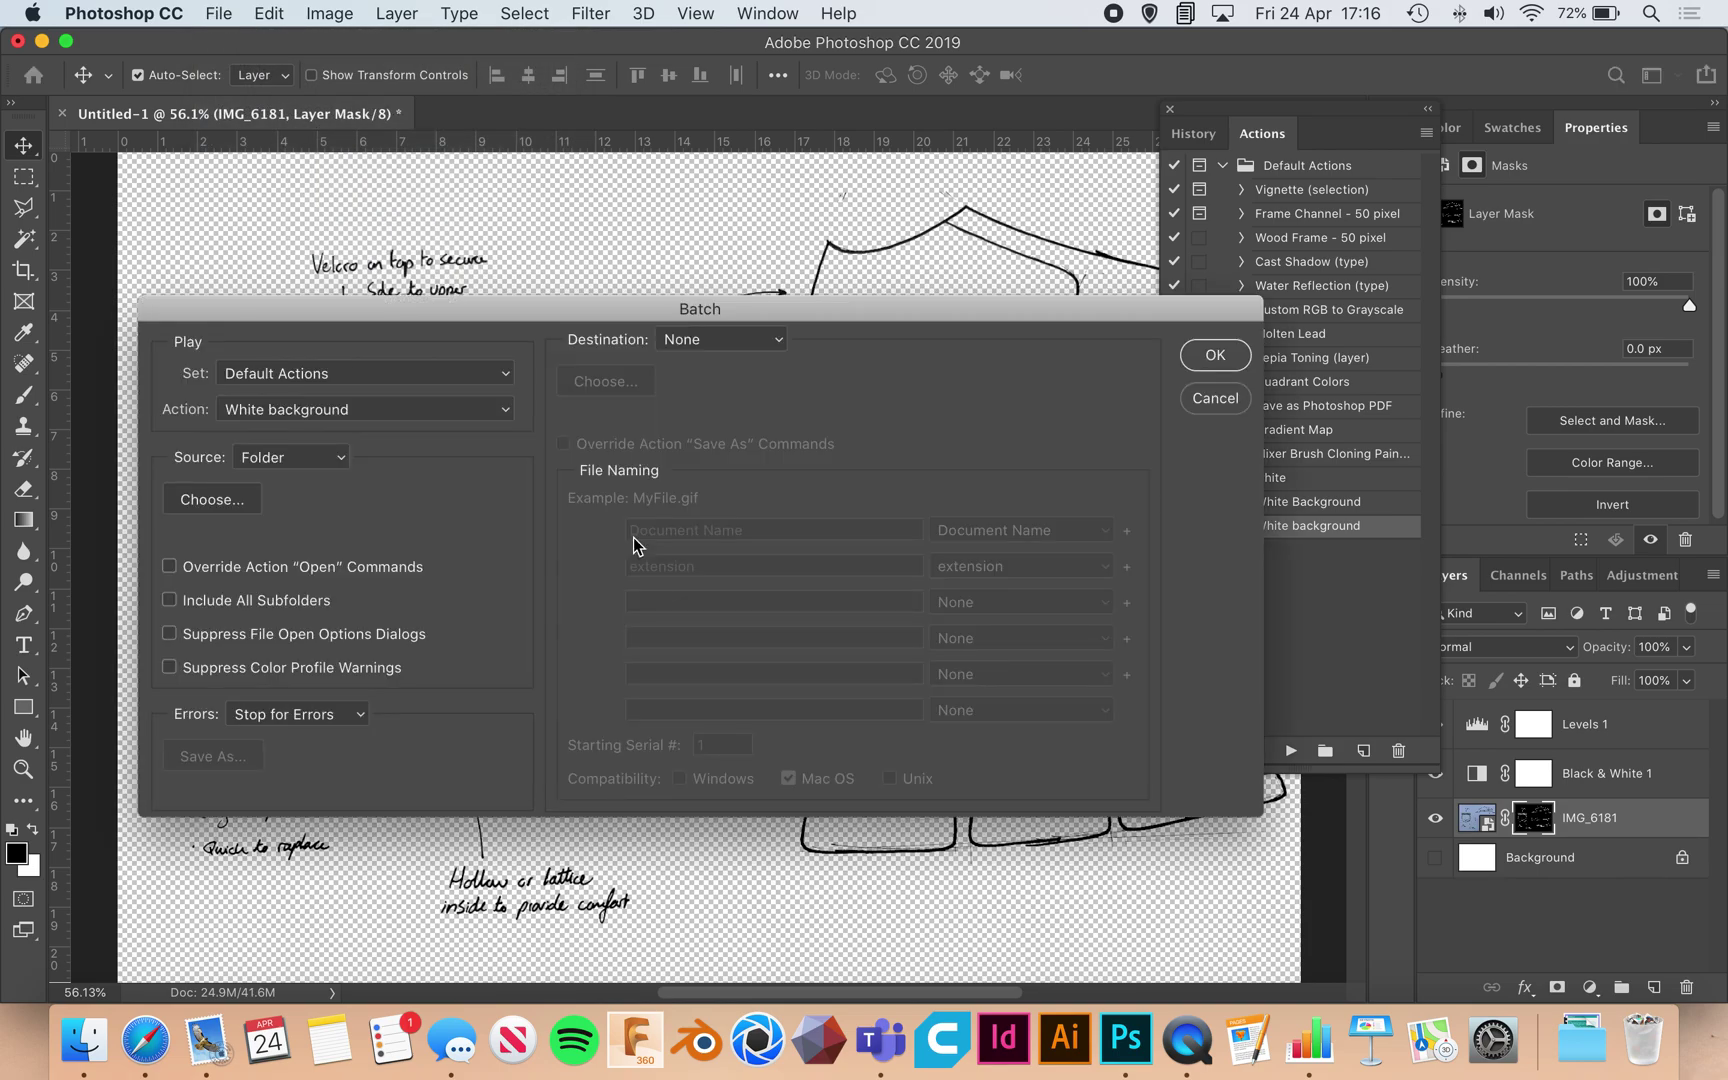
pyautogui.click(406, 376)
pyautogui.click(467, 404)
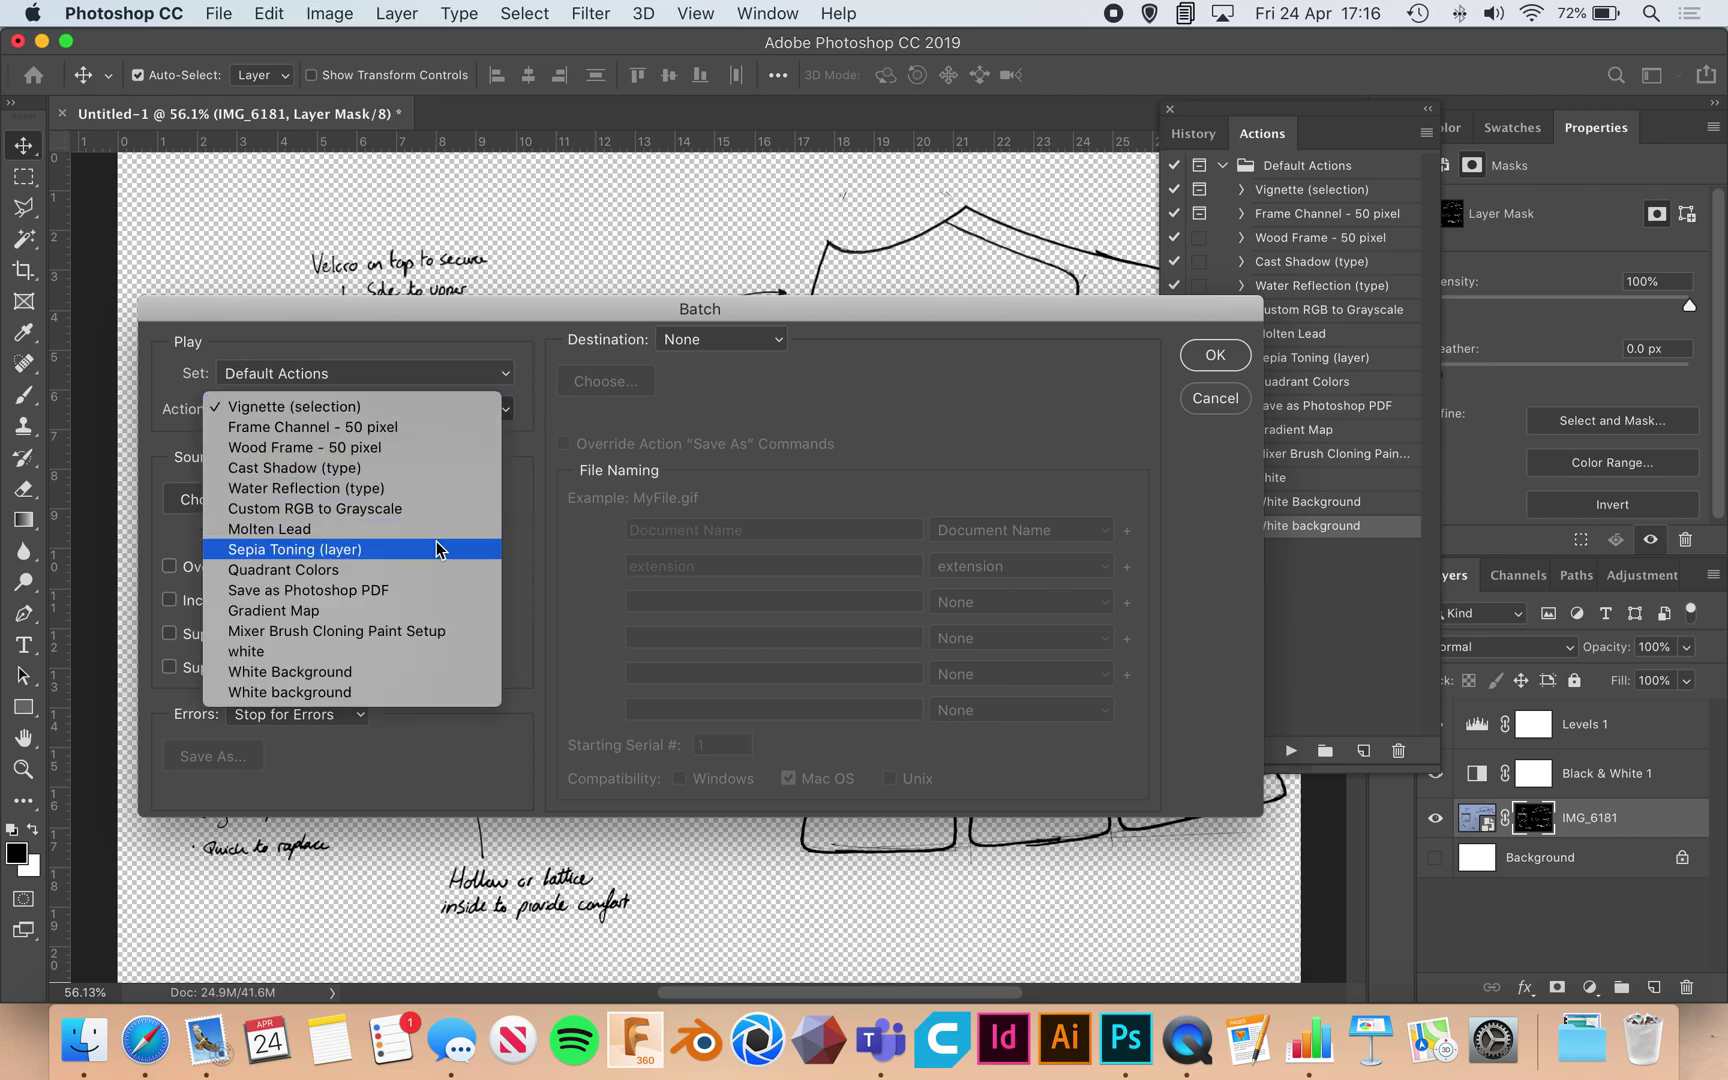
pyautogui.click(437, 690)
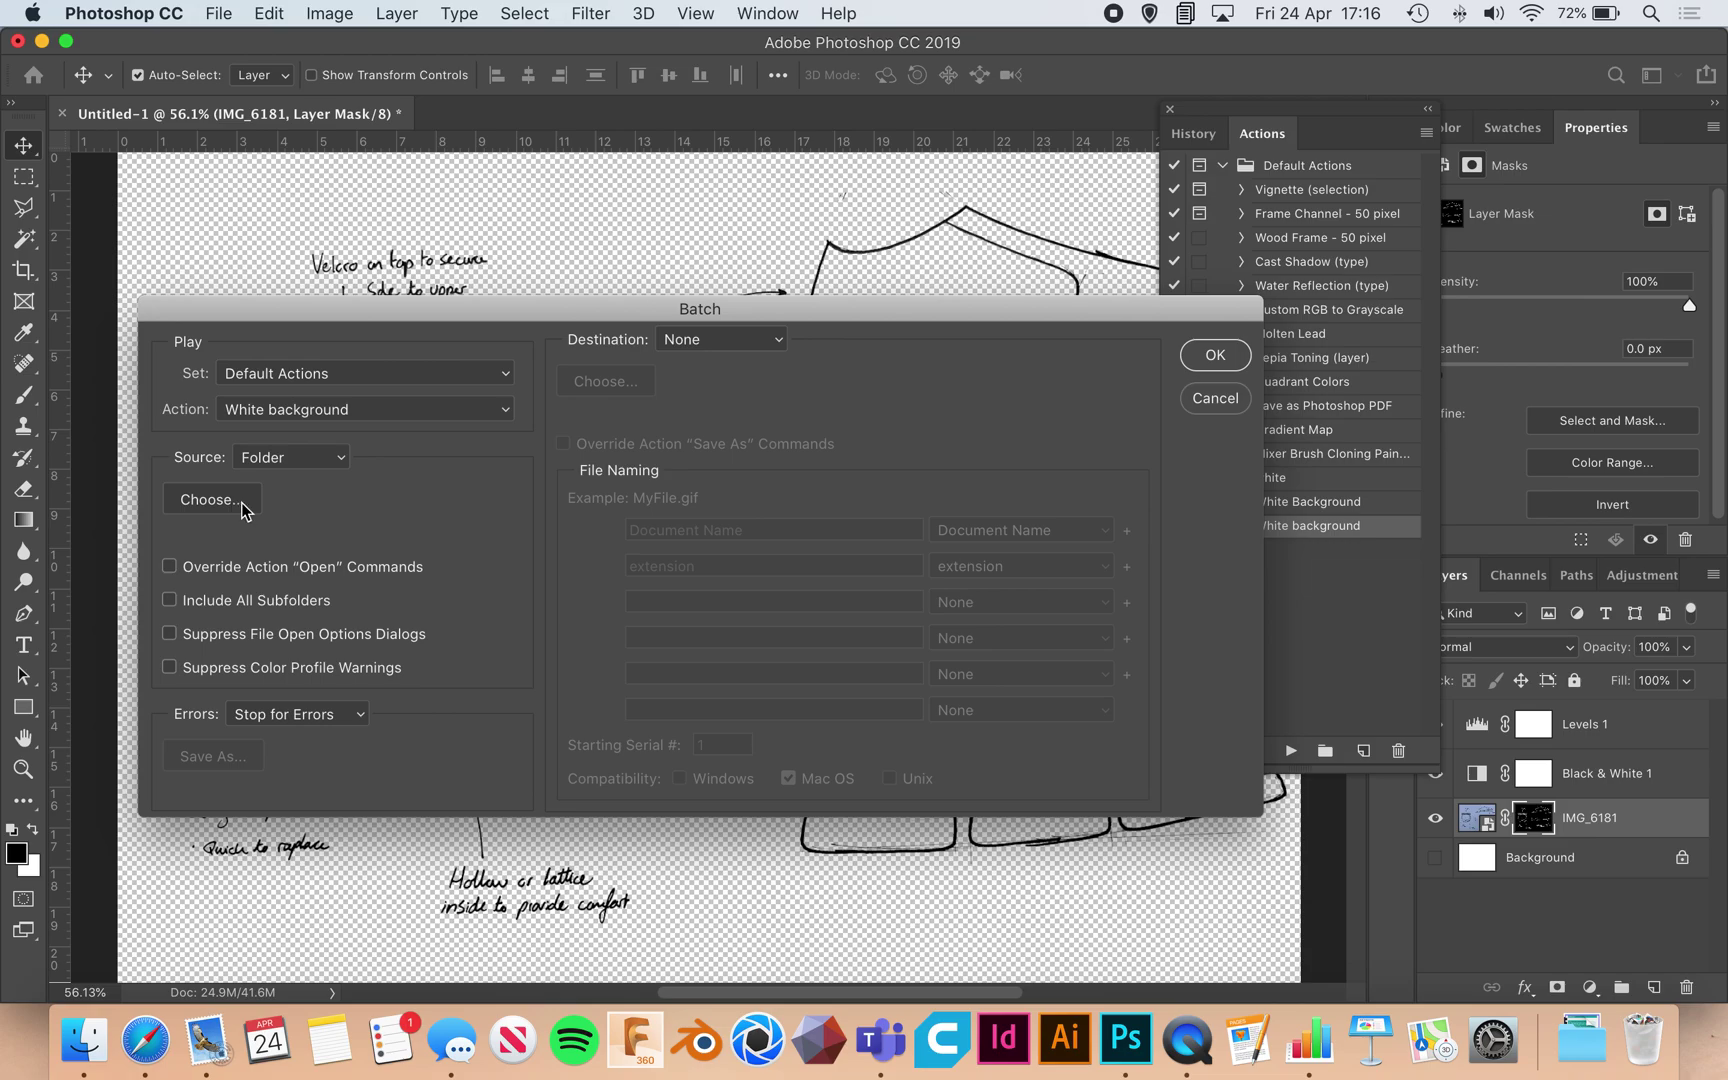
# Set the batch source folder to Downloads/Plaster_001_SD
pyautogui.click(238, 505)
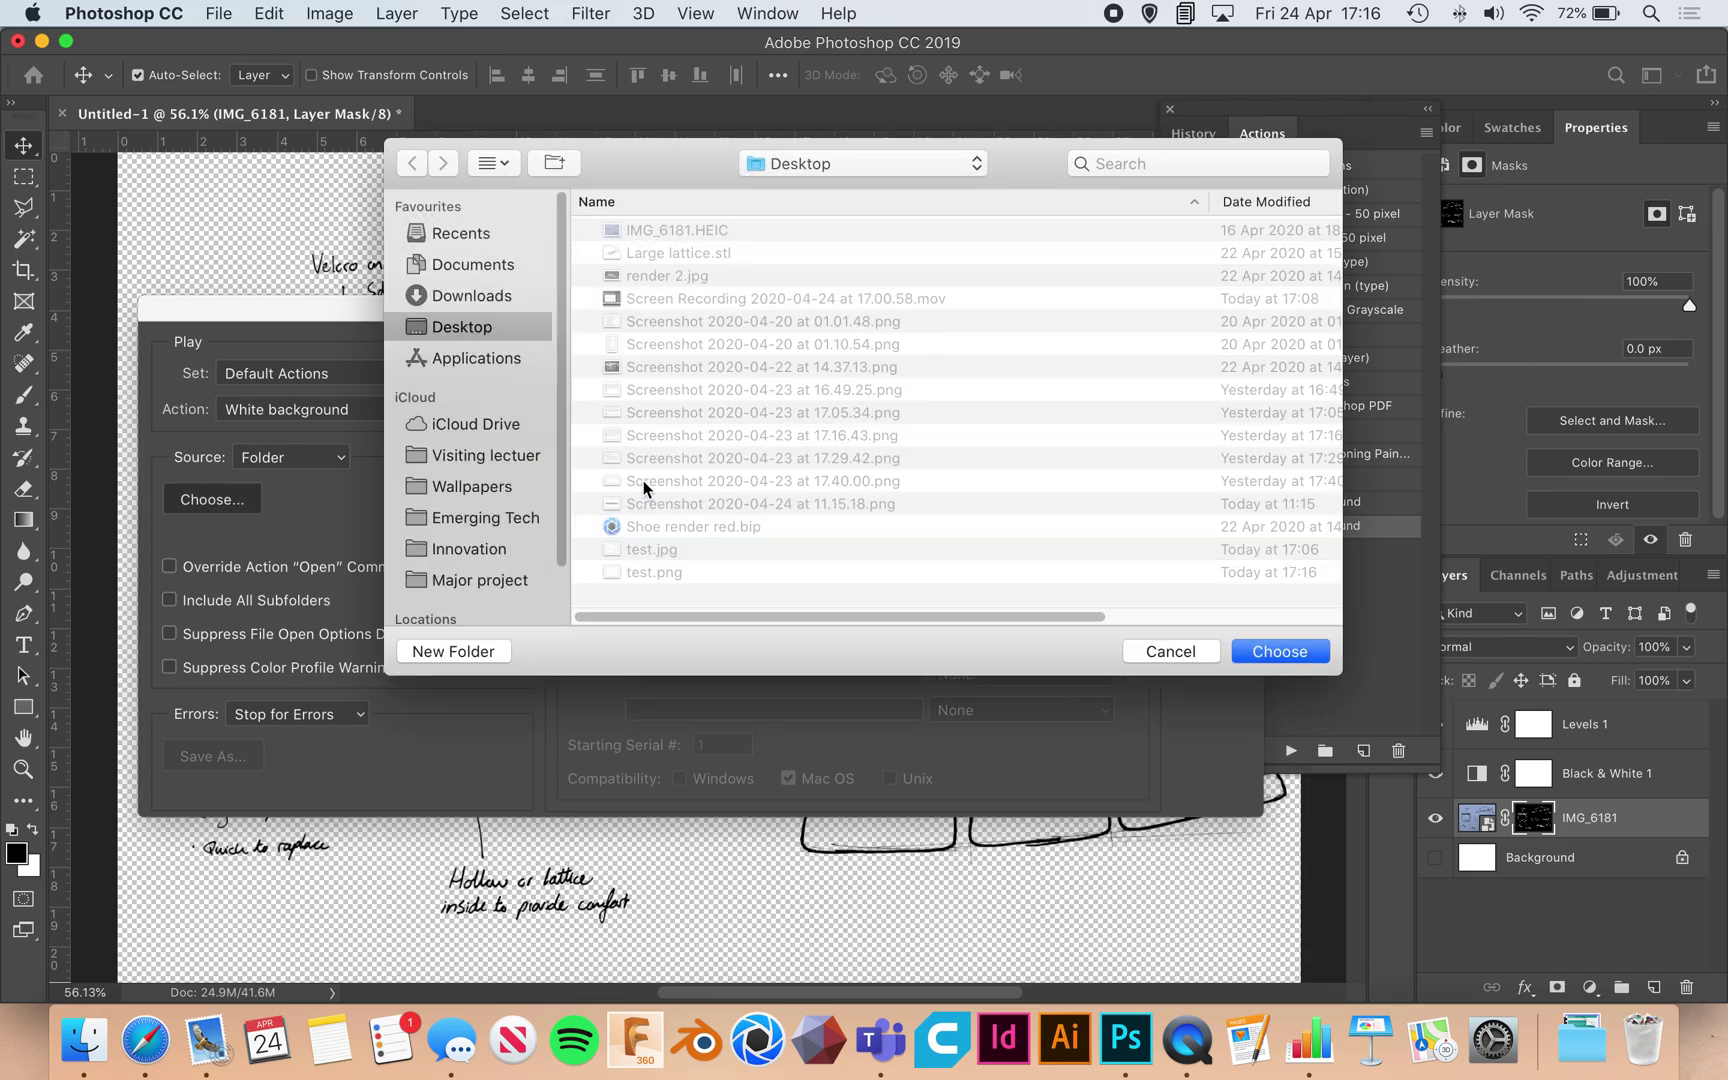
pyautogui.click(513, 266)
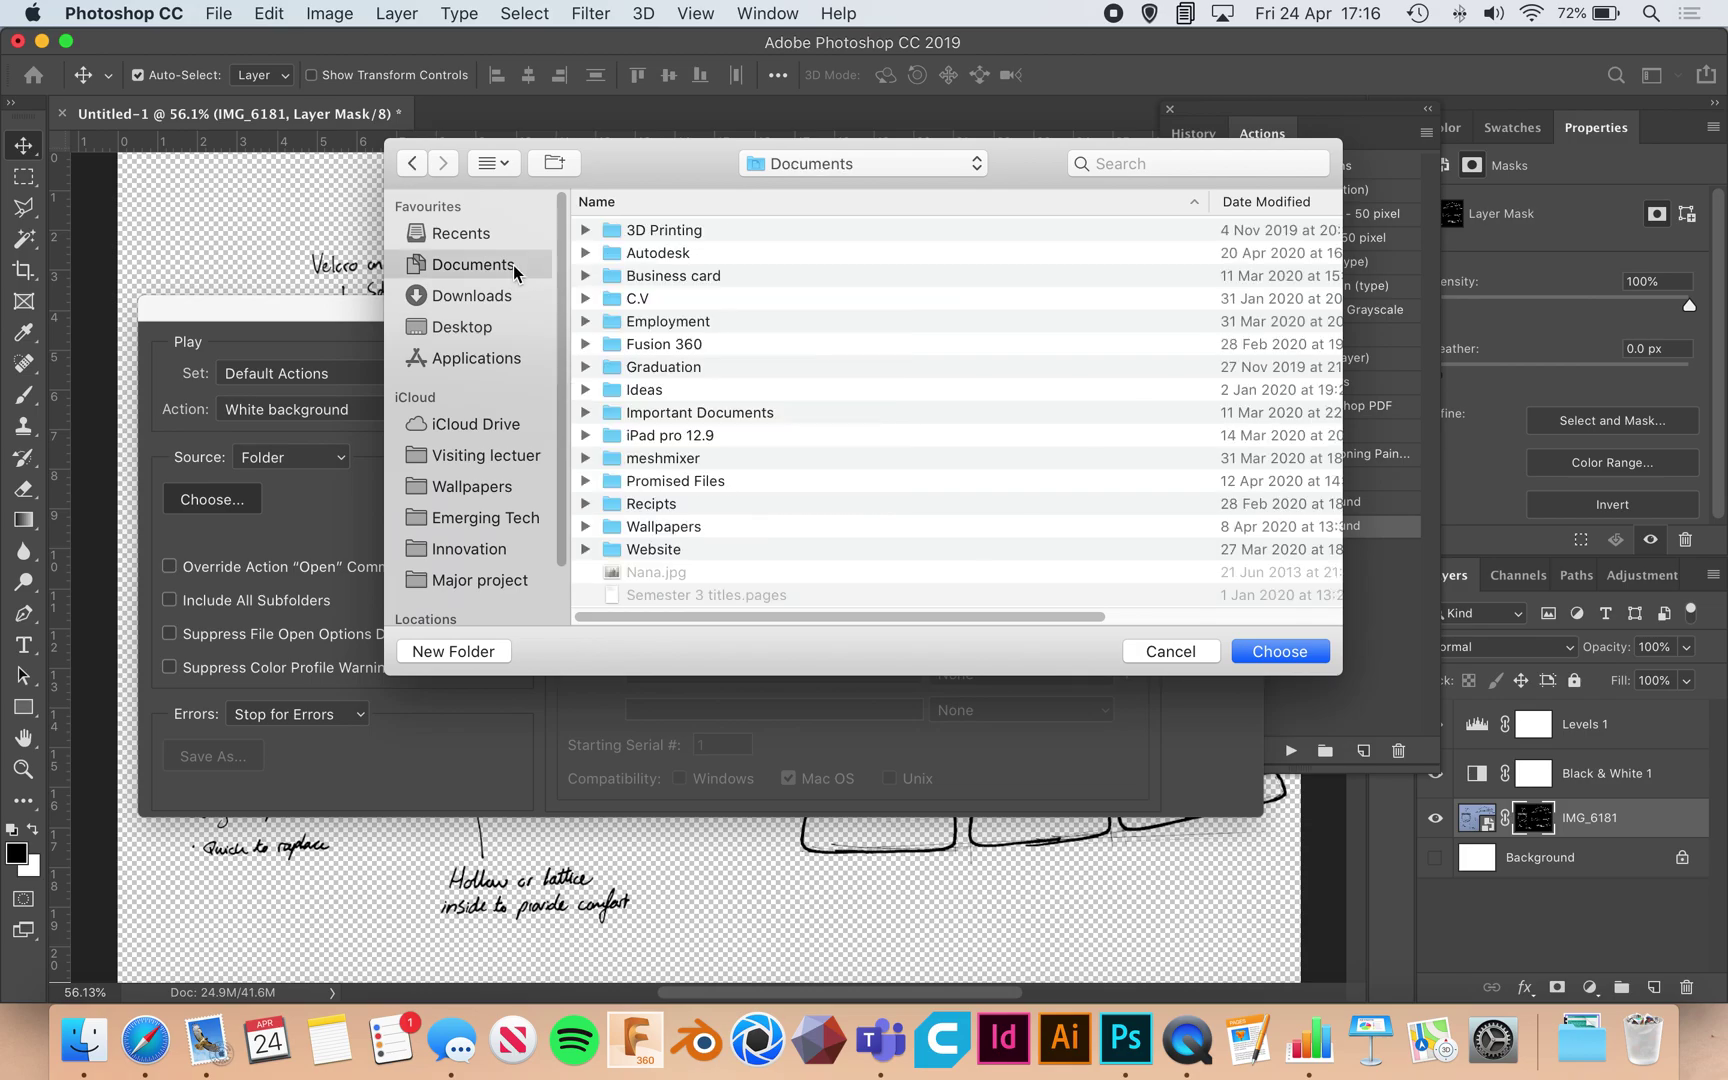
pyautogui.click(495, 296)
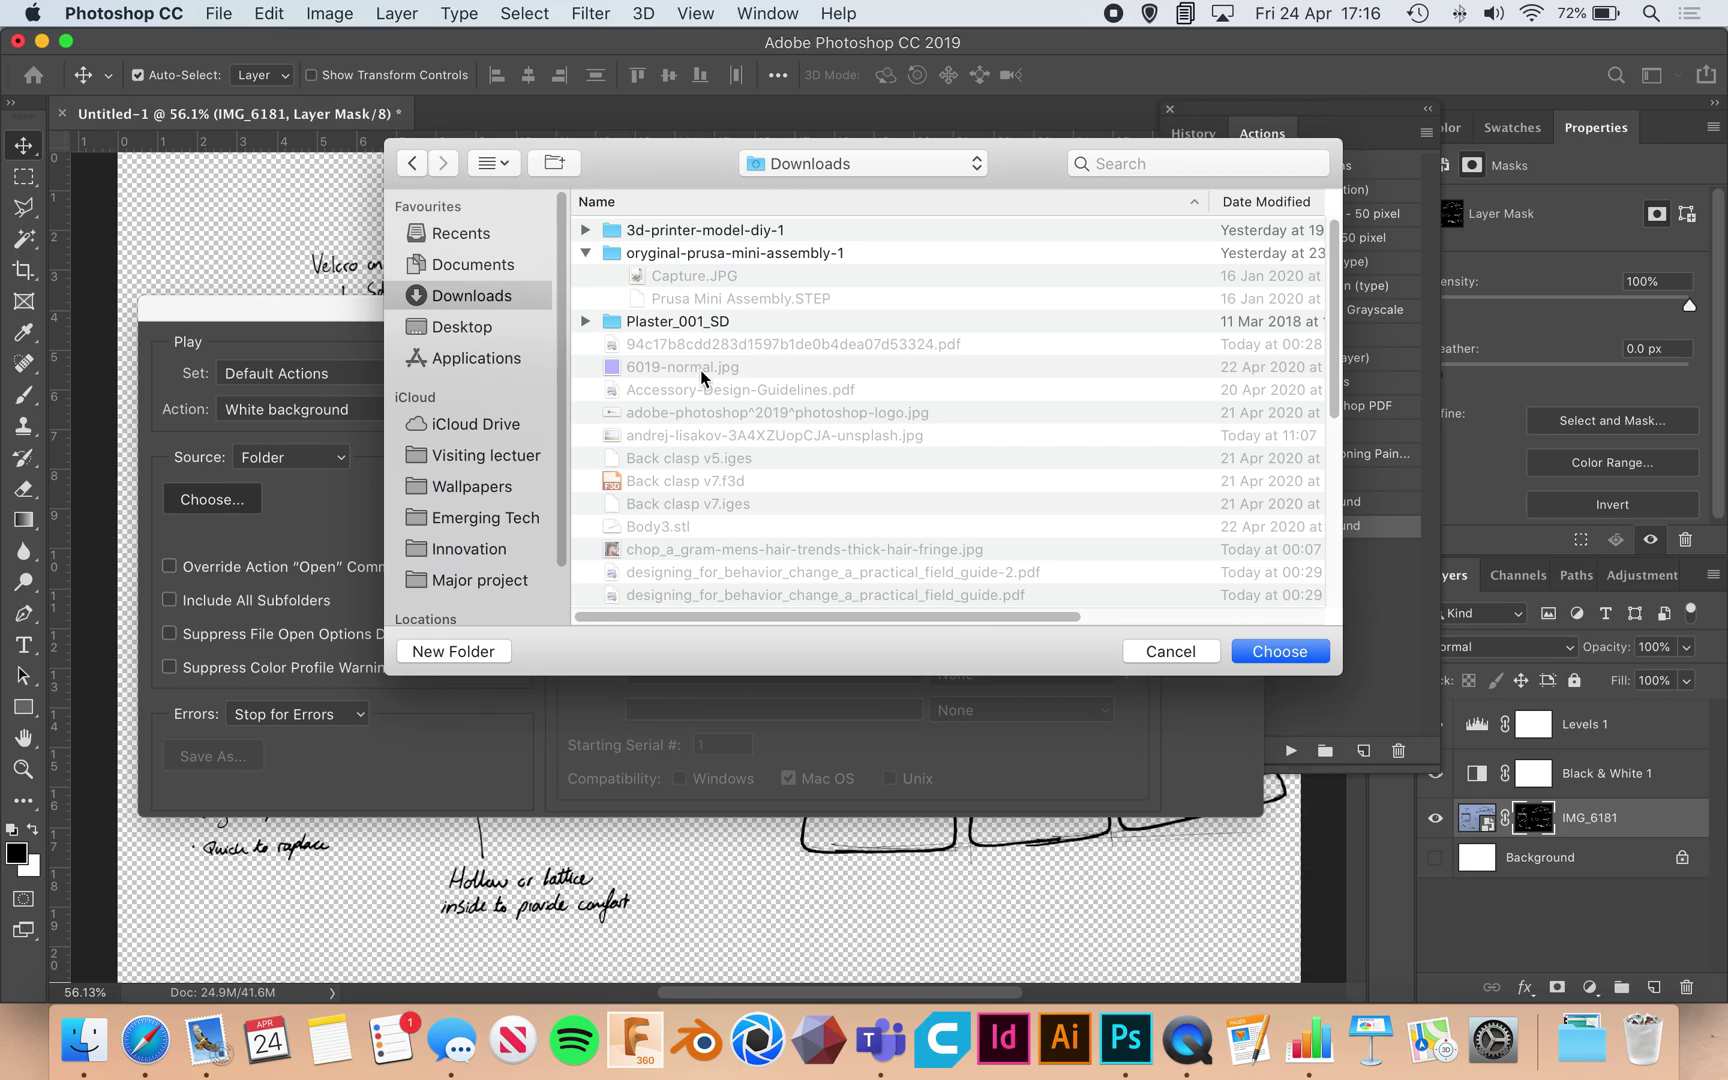
pyautogui.click(705, 321)
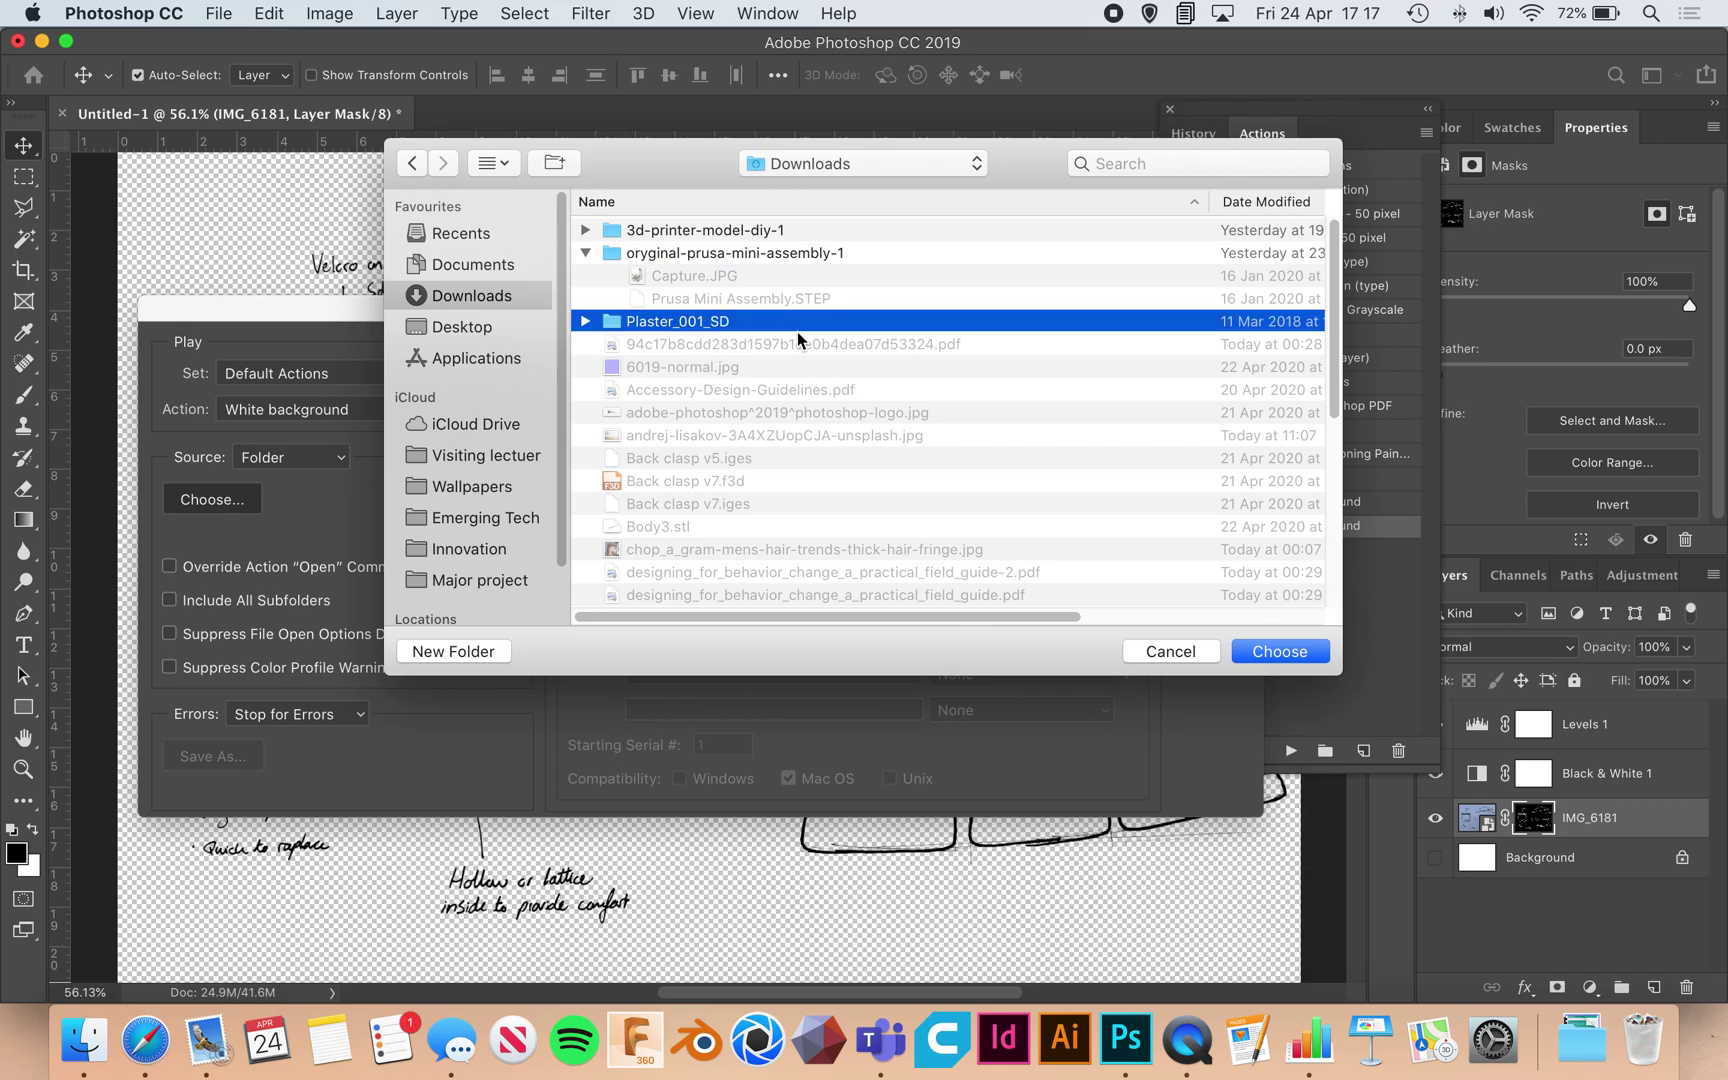
pyautogui.click(1264, 649)
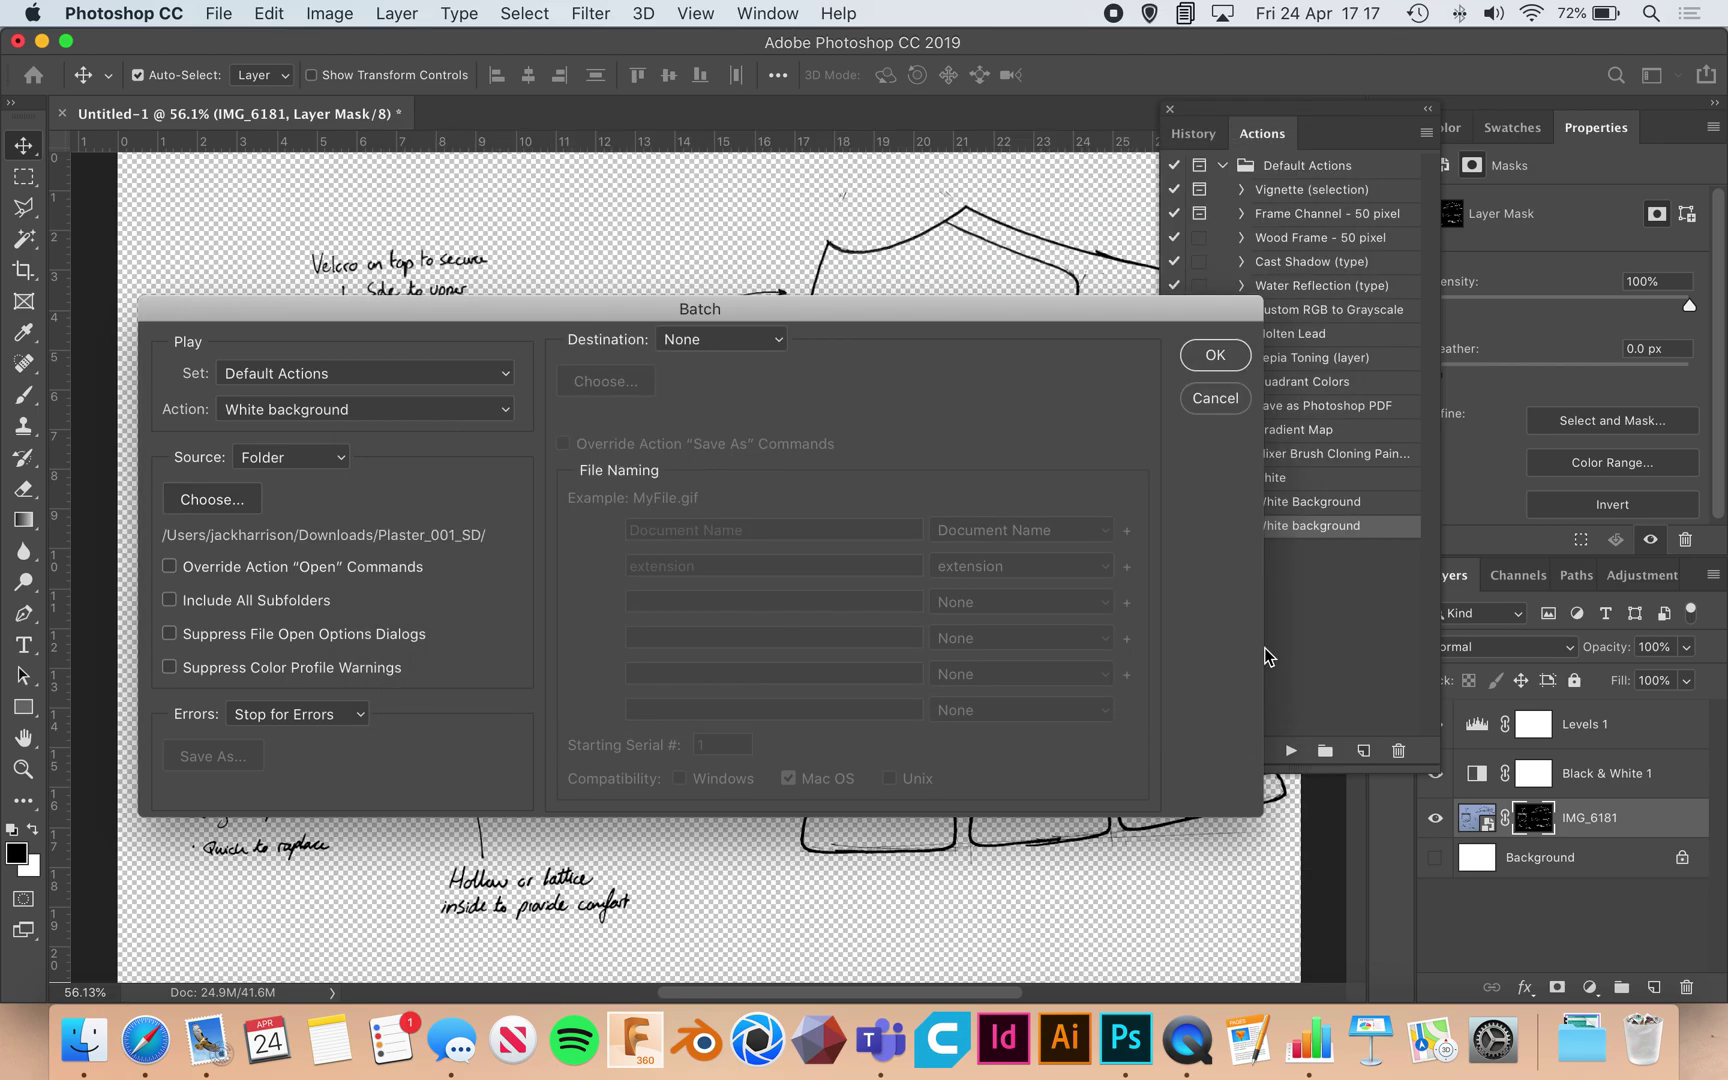
# Tick Override Action Open Commands and keep errors set to Stop for Errors
pyautogui.click(256, 570)
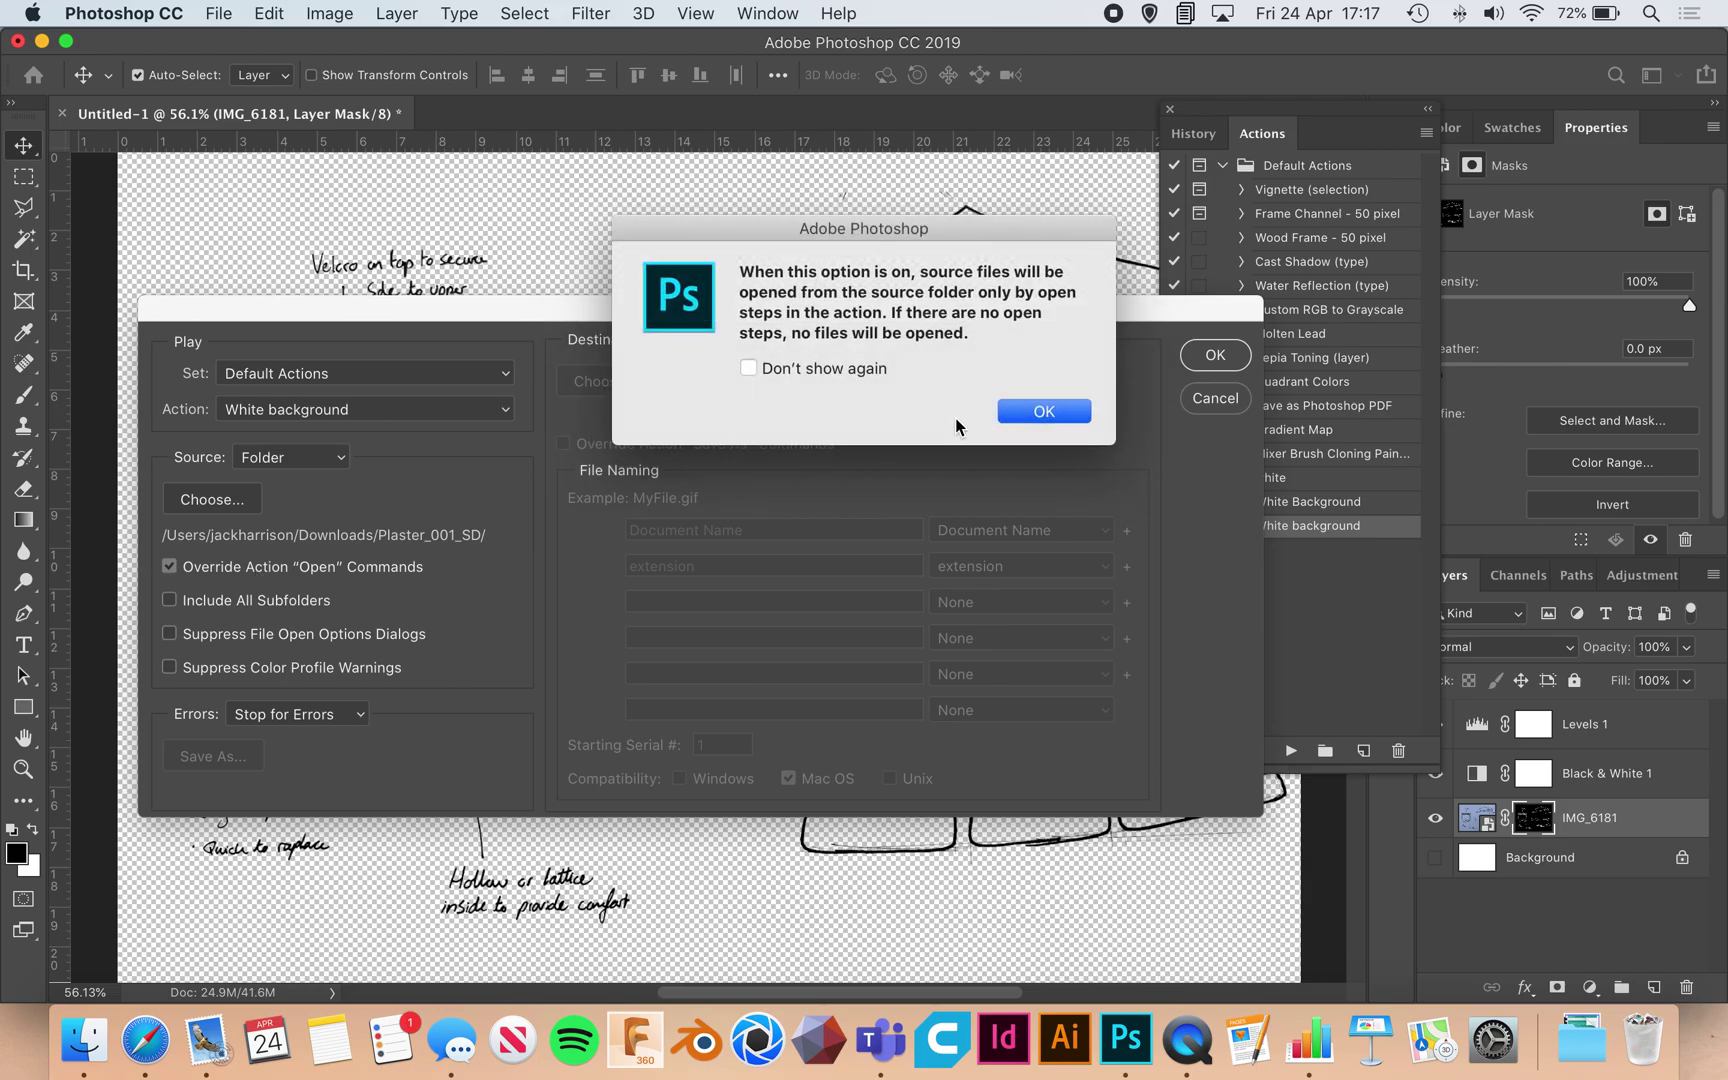
pyautogui.click(1038, 413)
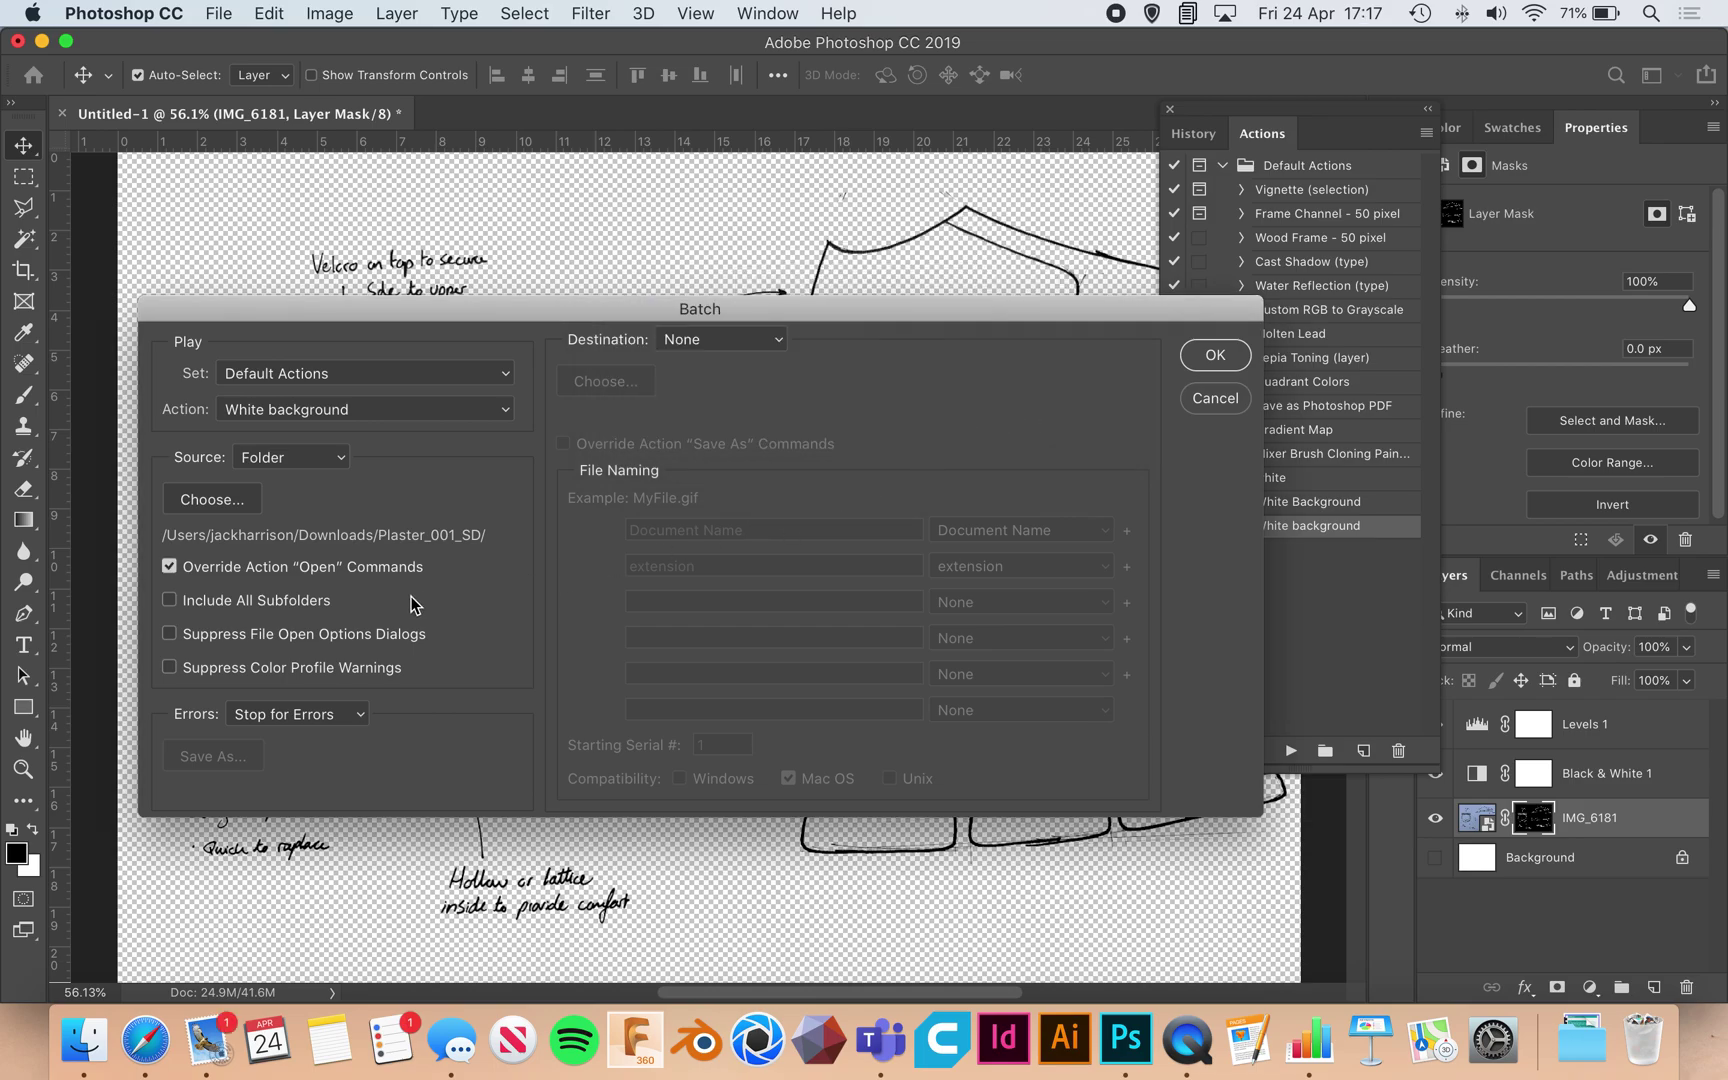
pyautogui.click(312, 713)
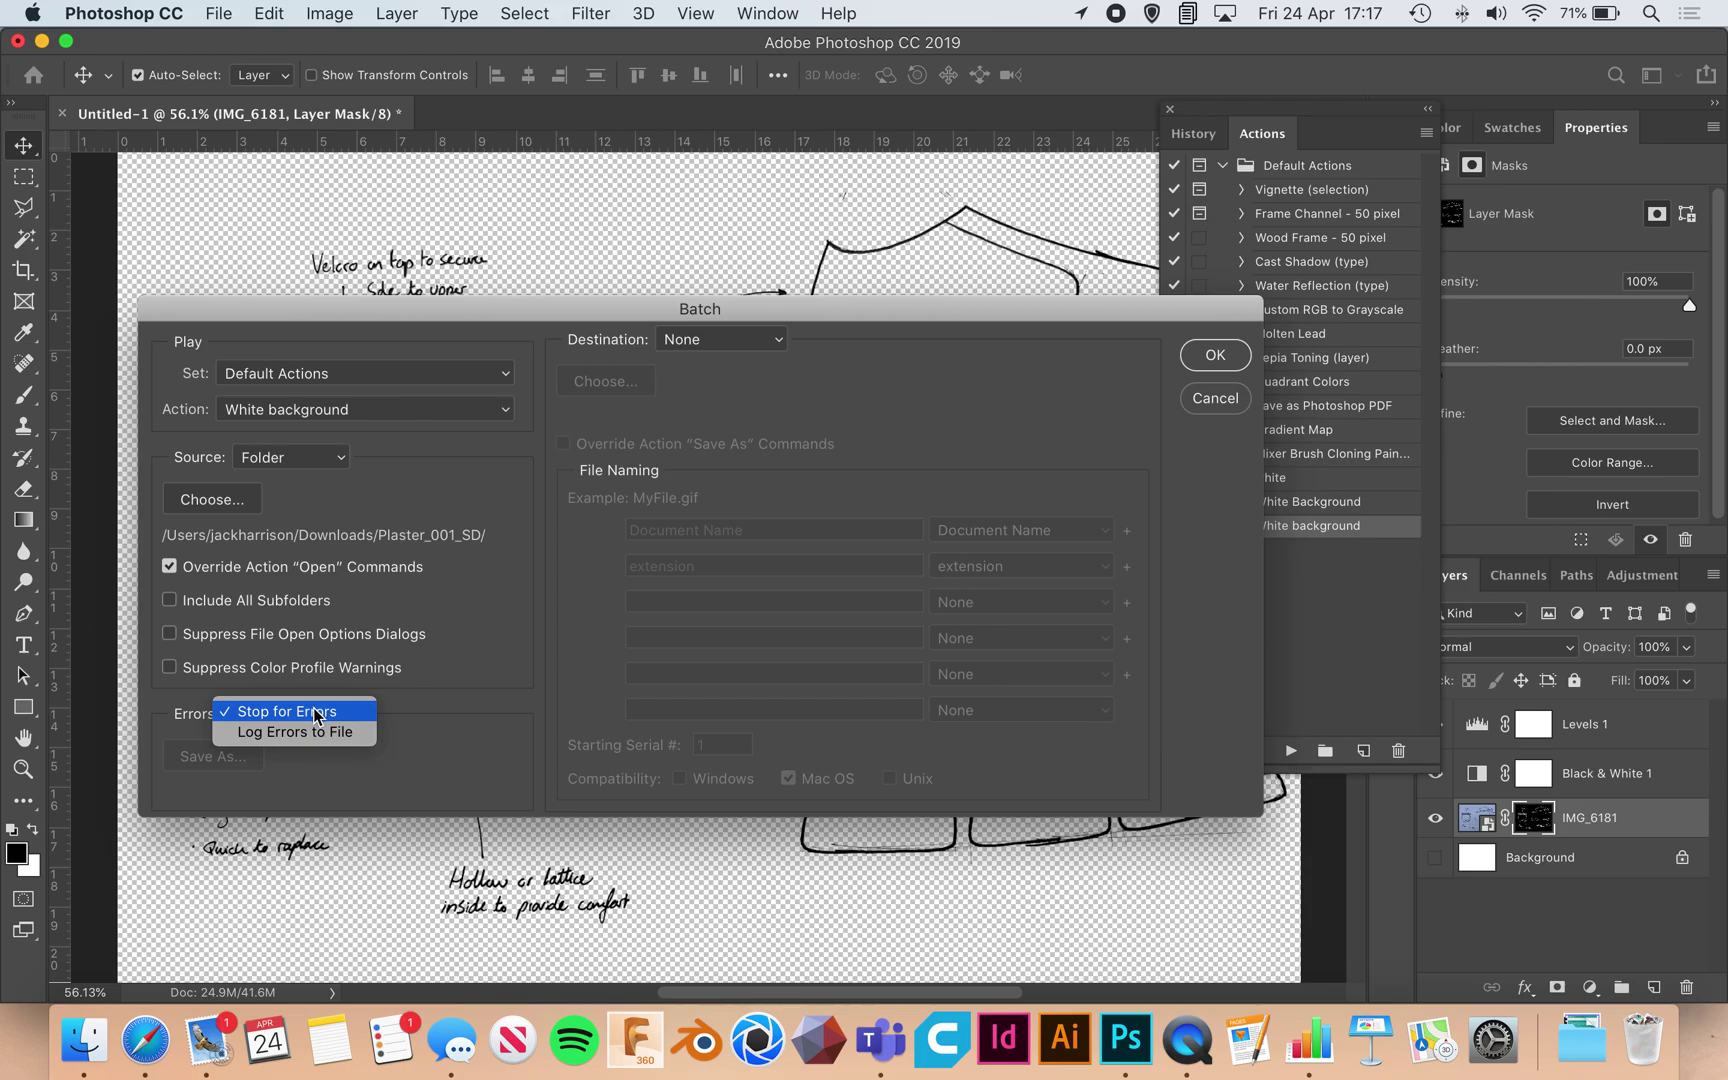
pyautogui.click(313, 708)
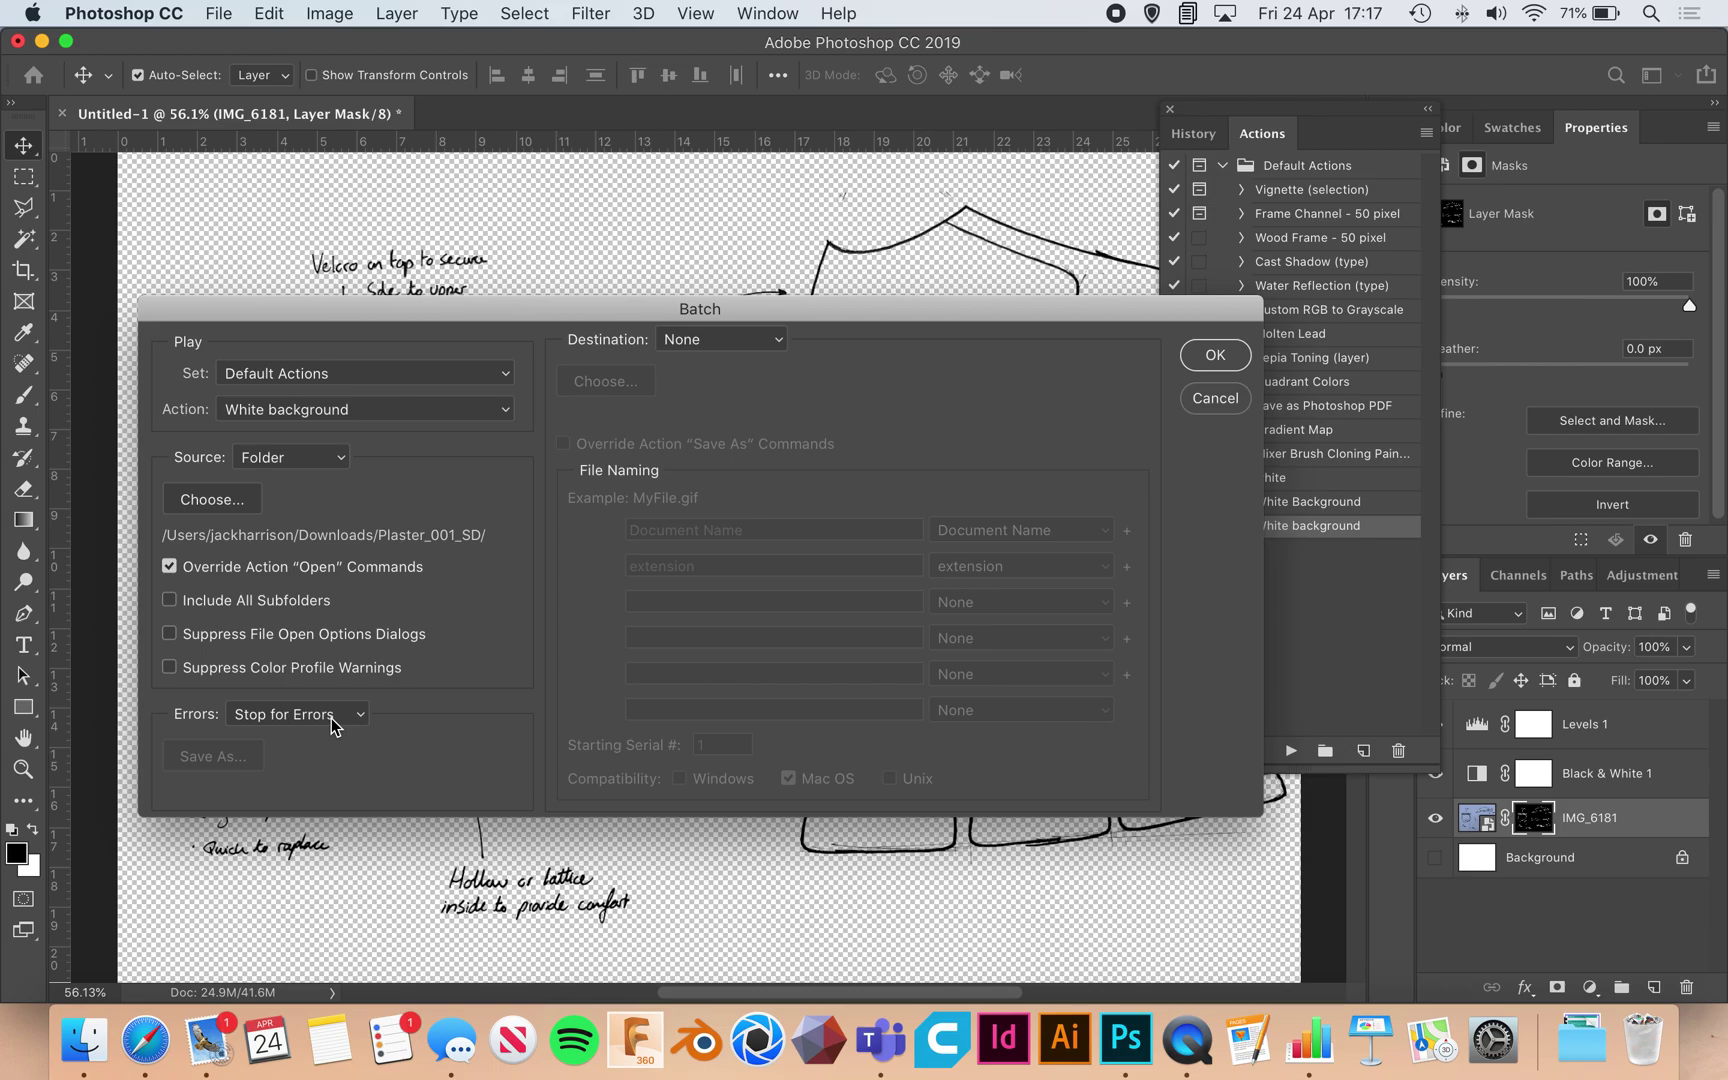
pyautogui.click(331, 718)
# Set the destination to the 3d-printer-model-diy-1 folder, naming files by Document Name plus extension
pyautogui.click(331, 718)
pyautogui.click(707, 339)
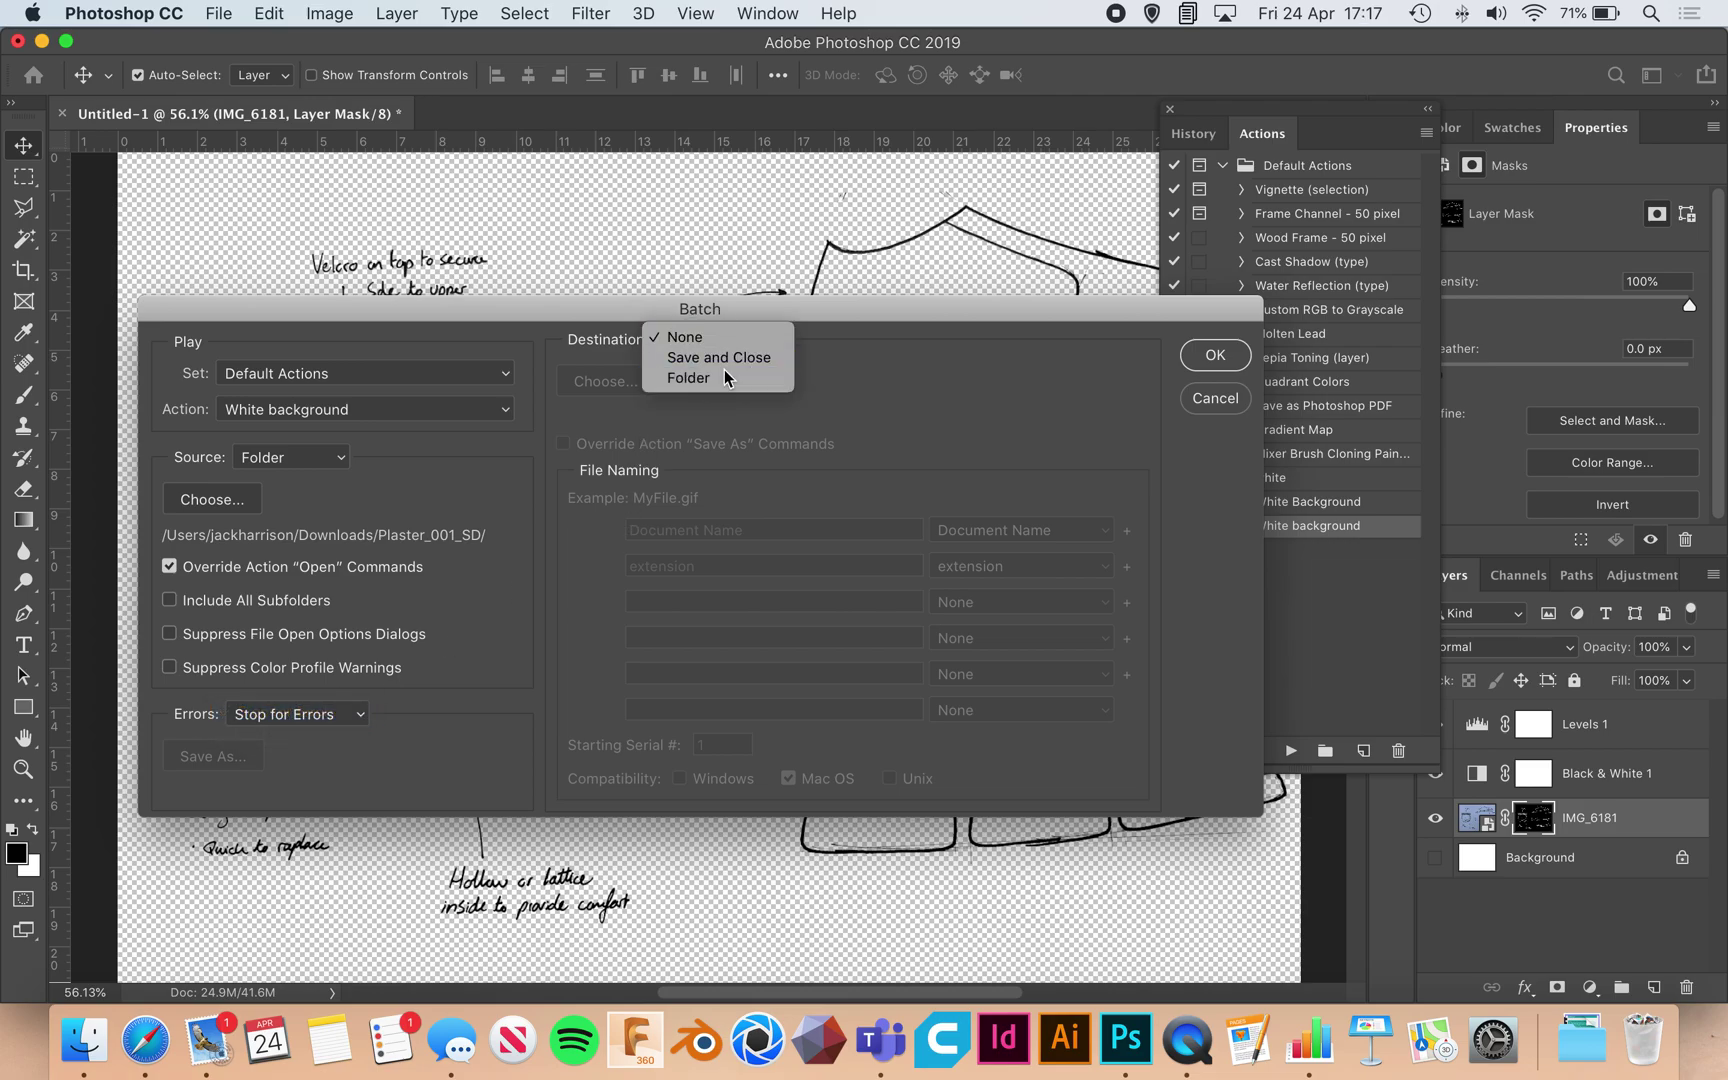
pyautogui.click(724, 369)
pyautogui.click(630, 381)
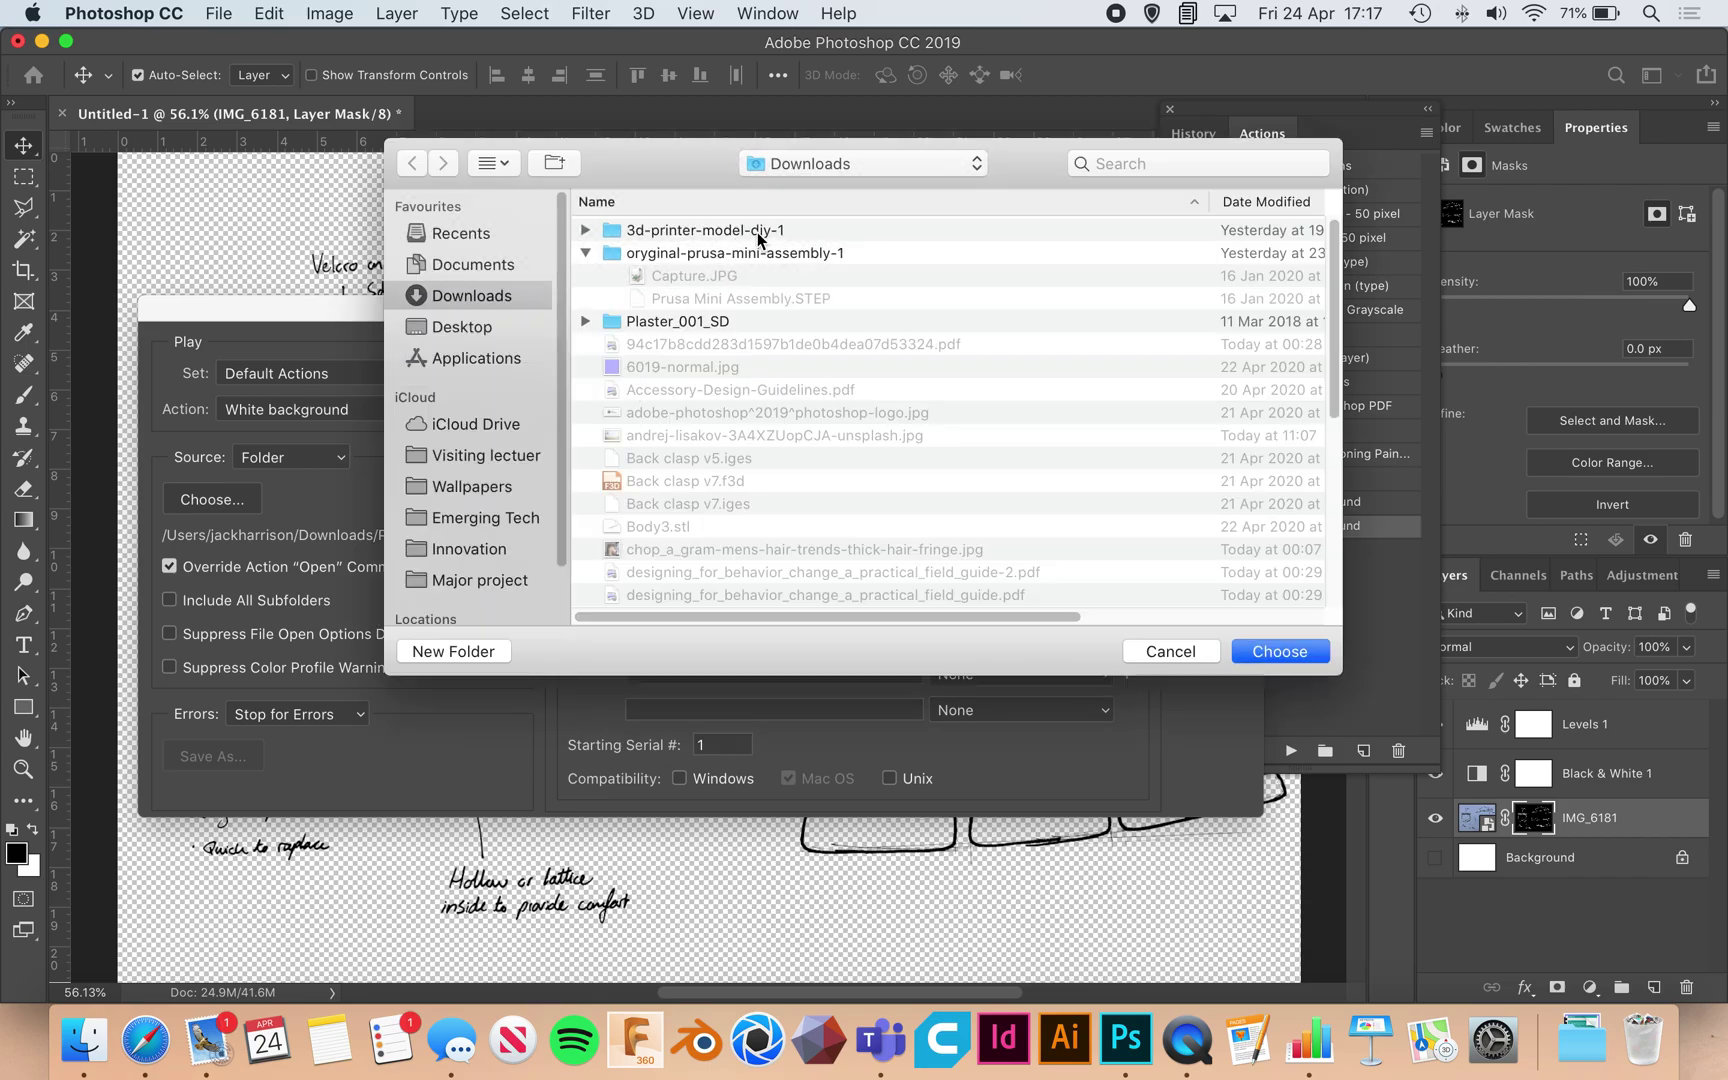
pyautogui.click(757, 232)
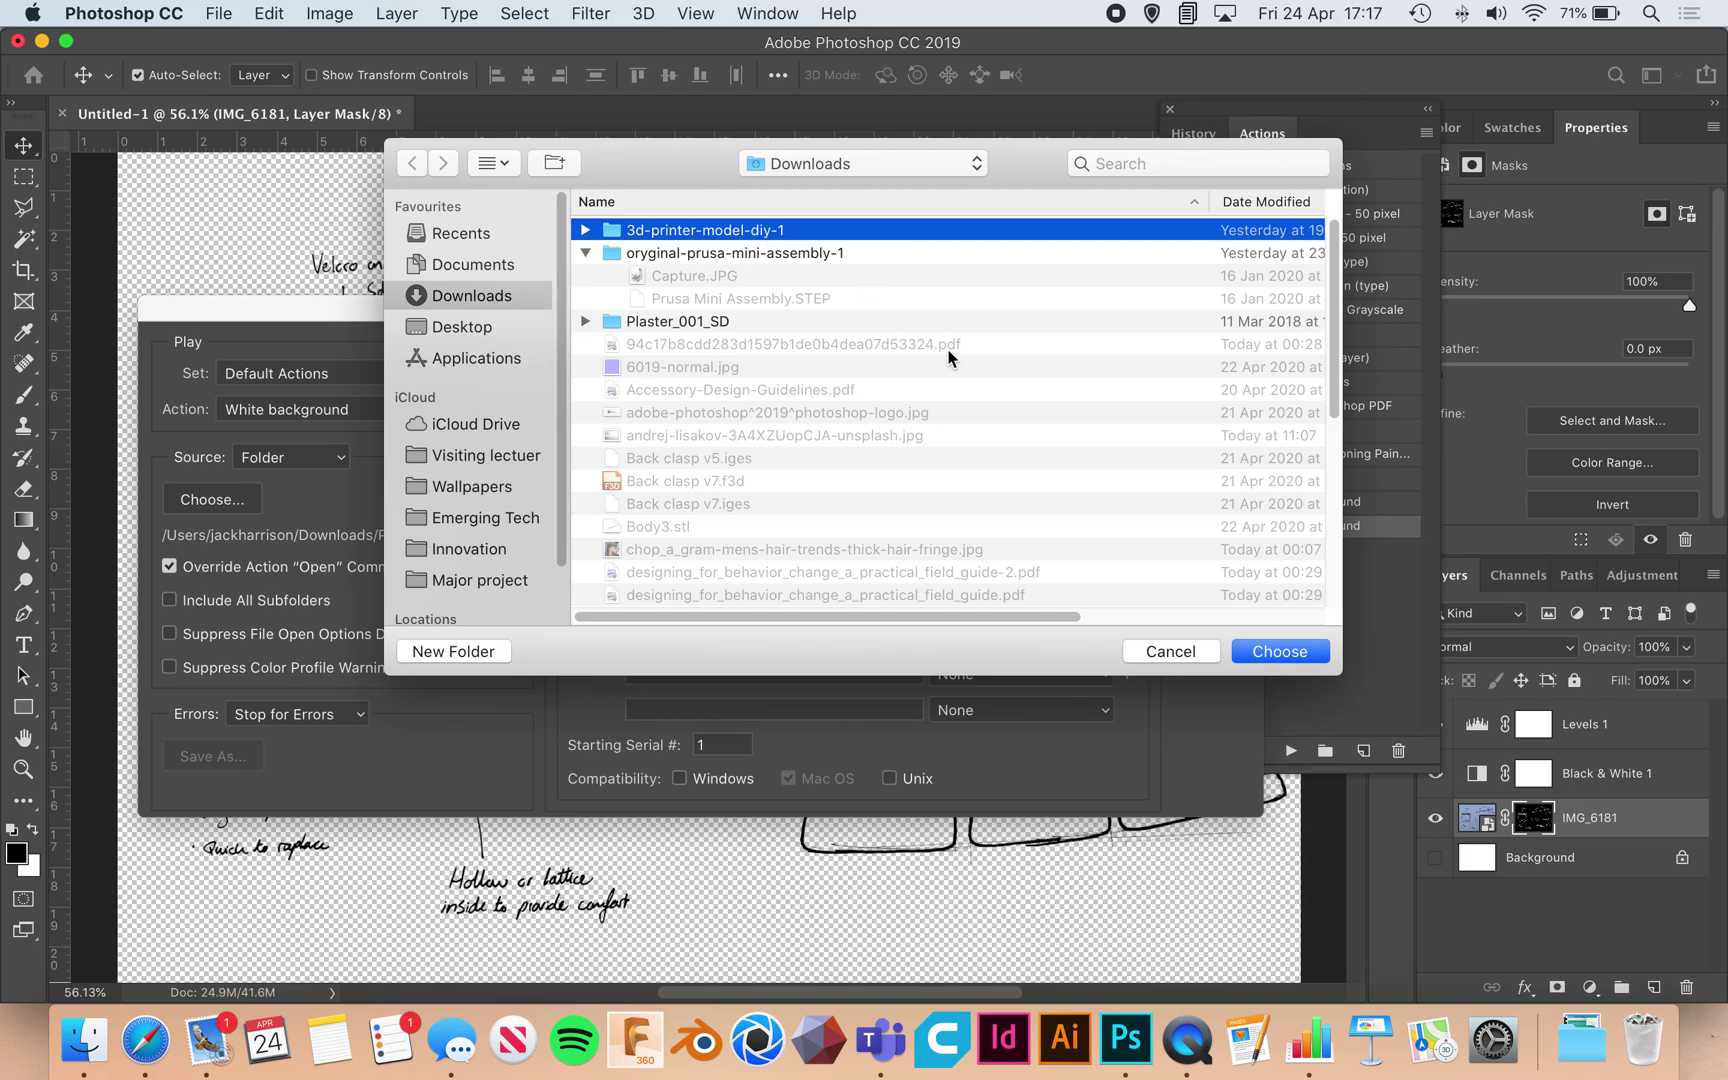
pyautogui.click(1273, 647)
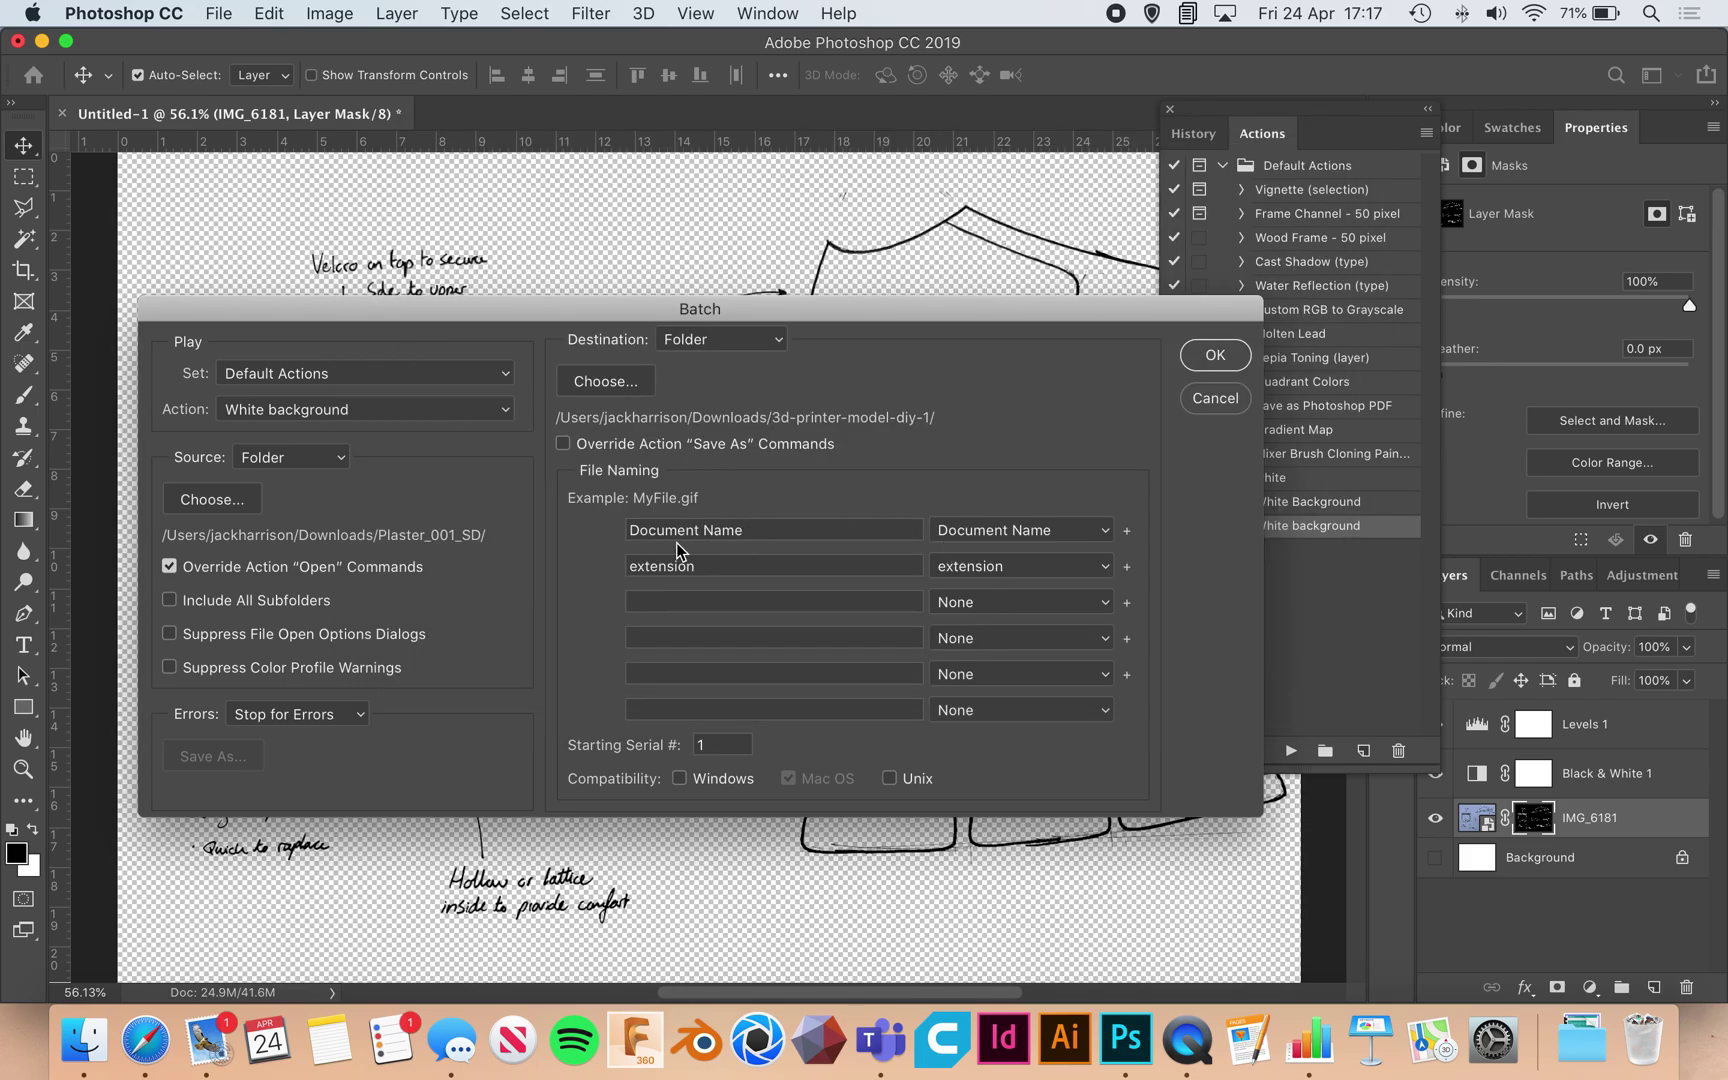
pyautogui.moveTo(750, 531); pyautogui.dragTo(630, 536)
pyautogui.doubleClick(699, 567)
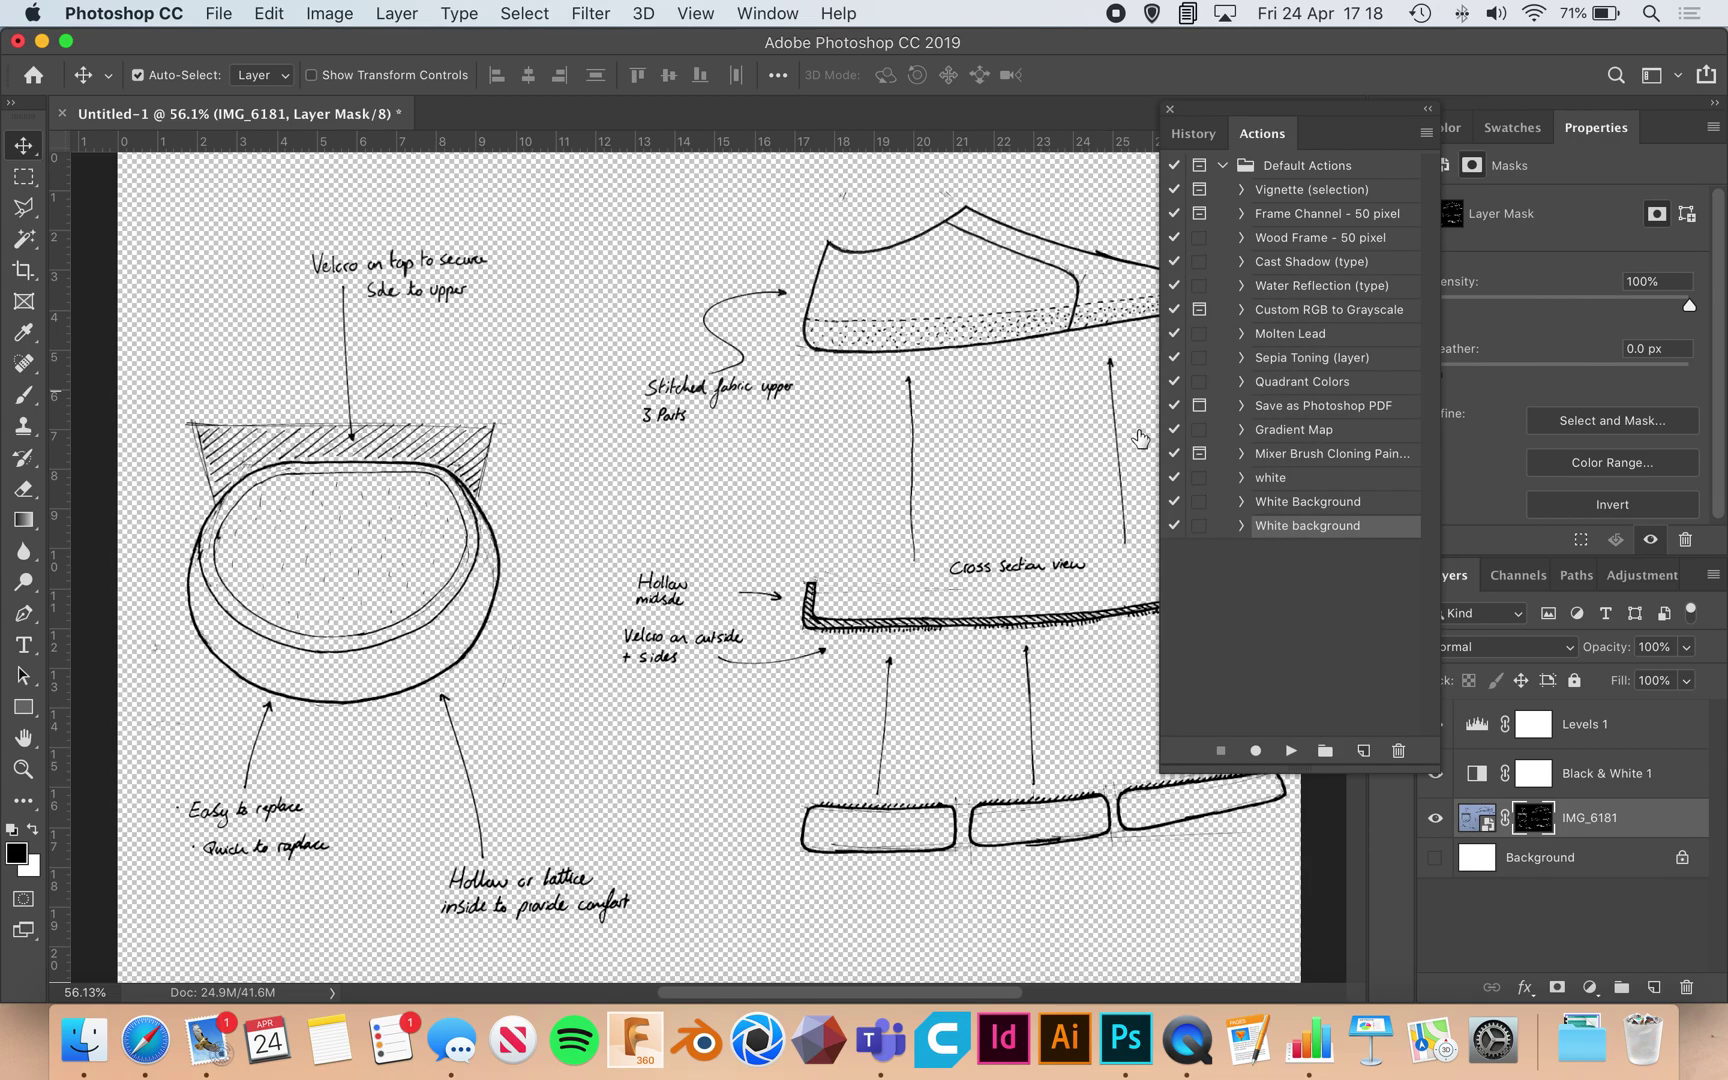
# Cancel the Batch dialog without running it
pyautogui.click(1210, 398)
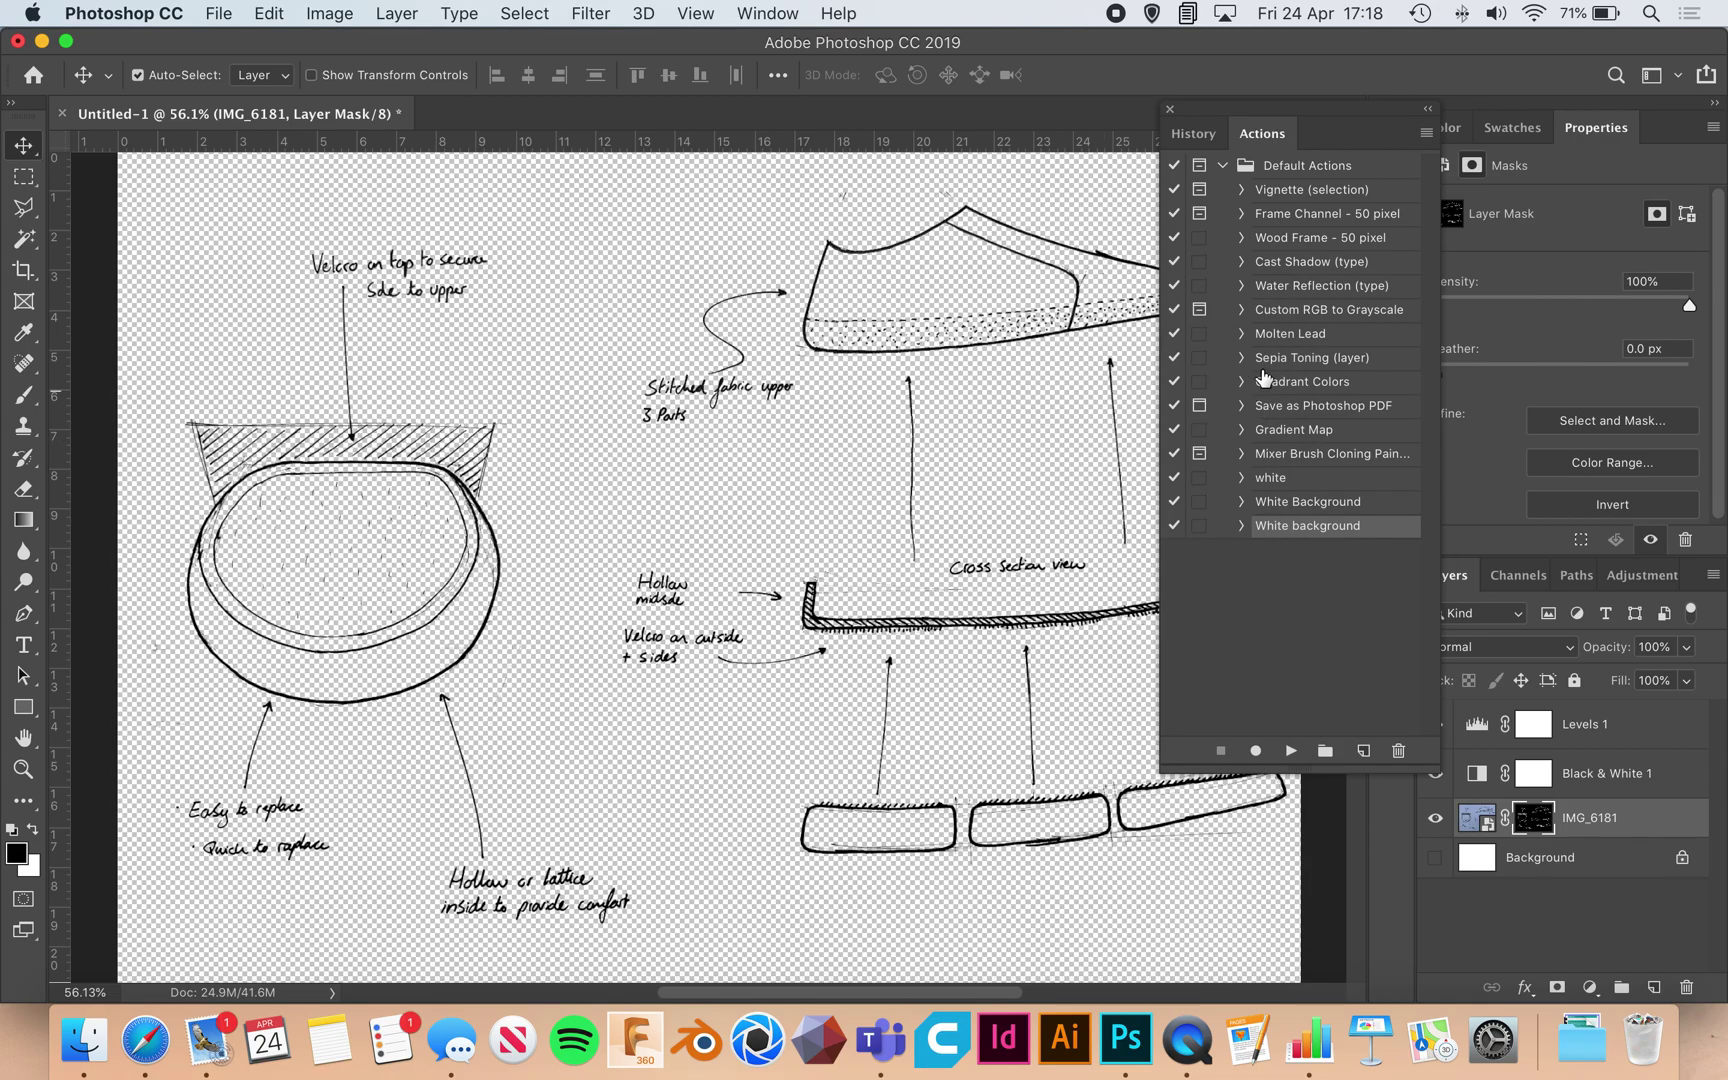